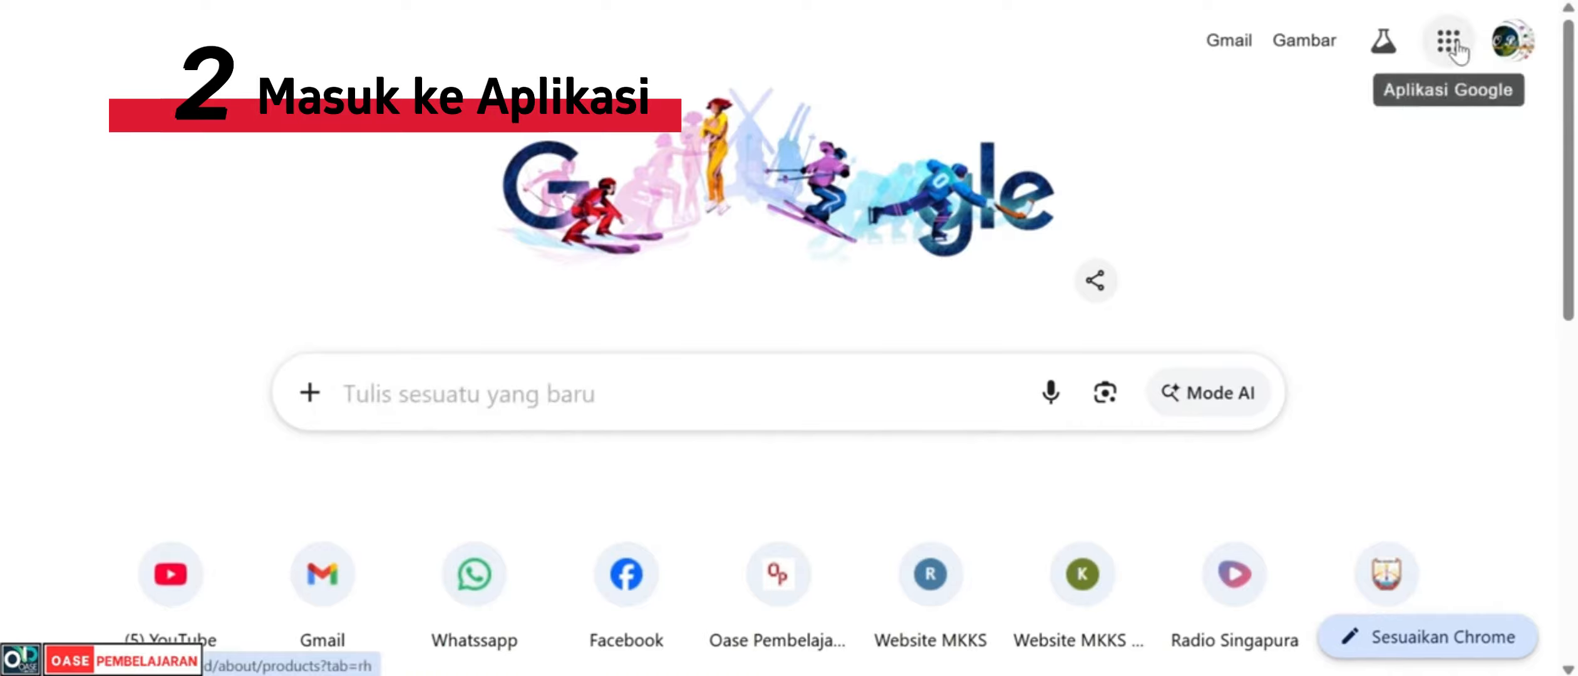
- Open NotebookLM from the Google apps and create a new notebook
click(1449, 42)
scroll(1404, 281, down, 20)
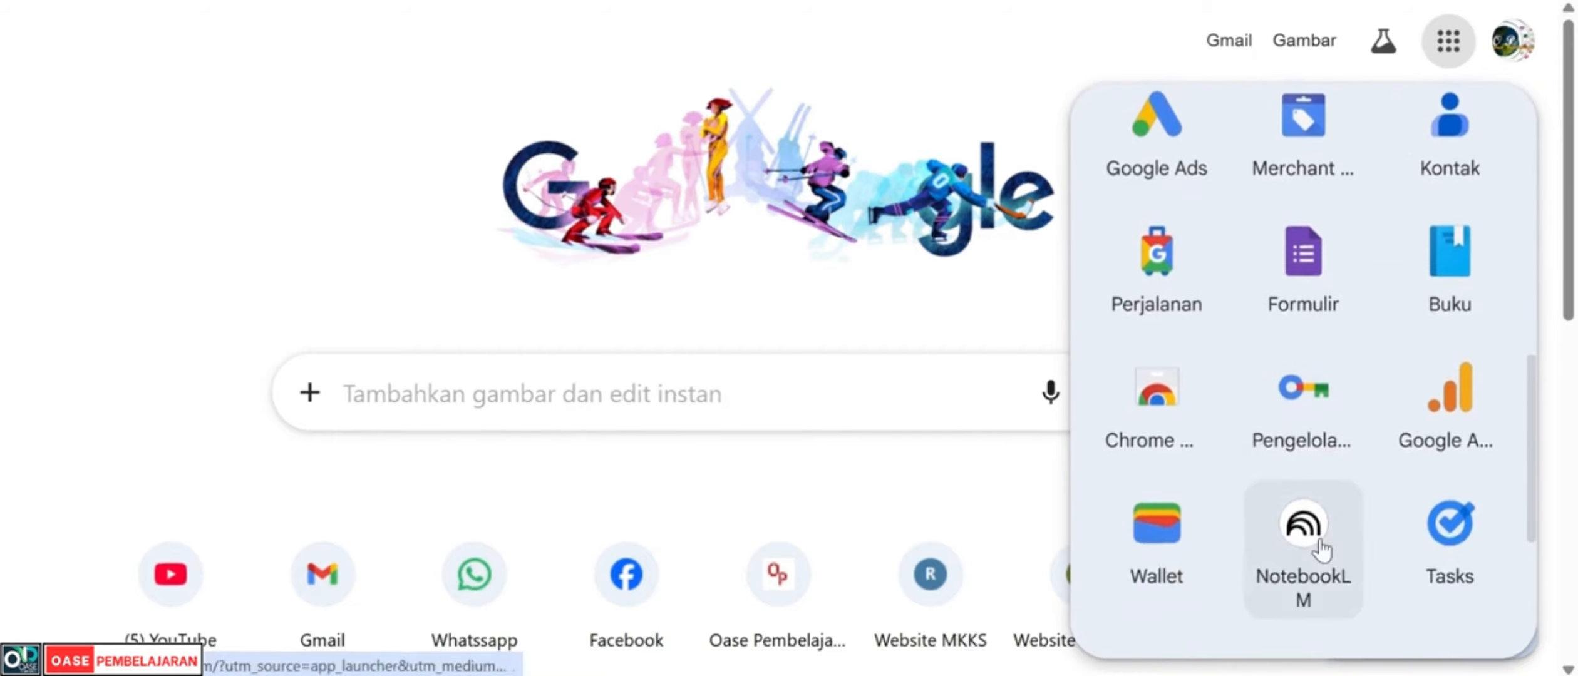
click(1323, 547)
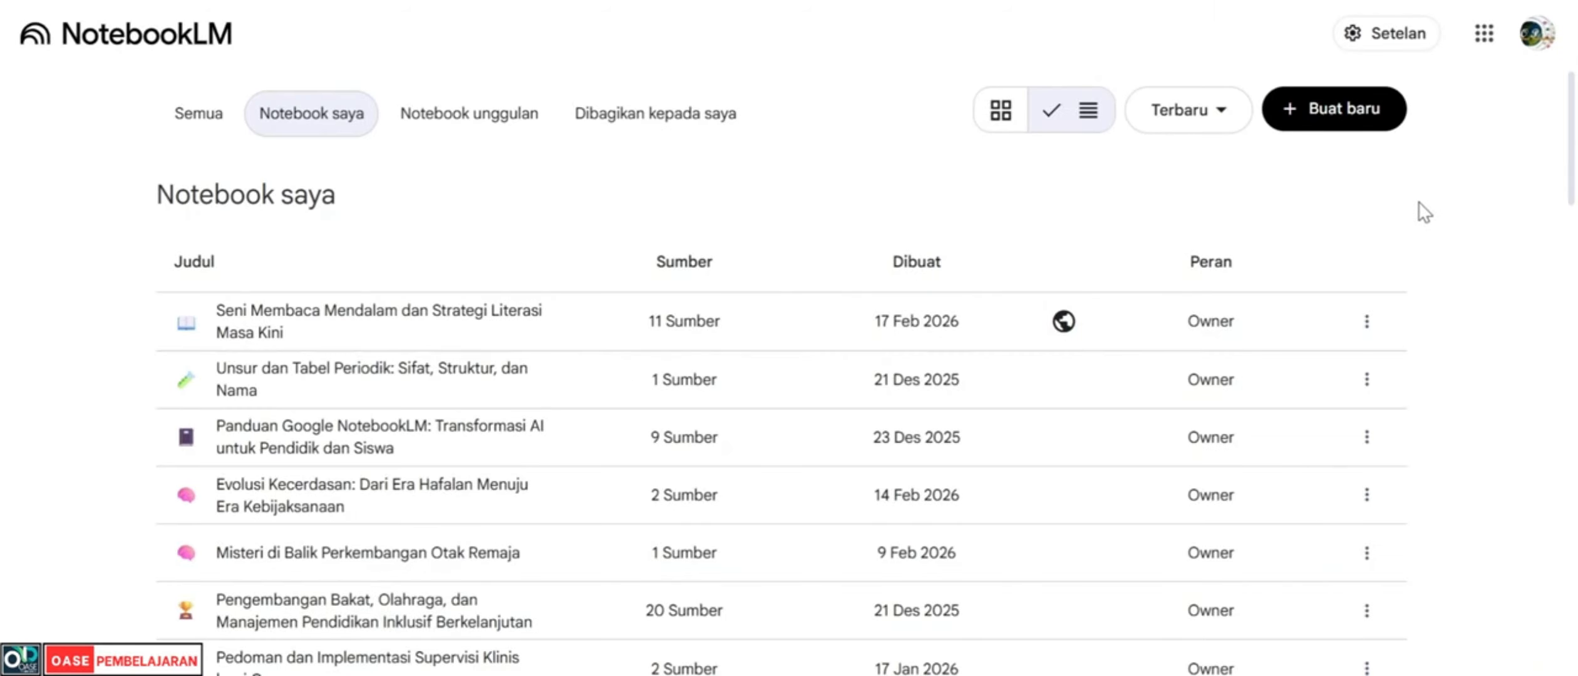
click(1339, 112)
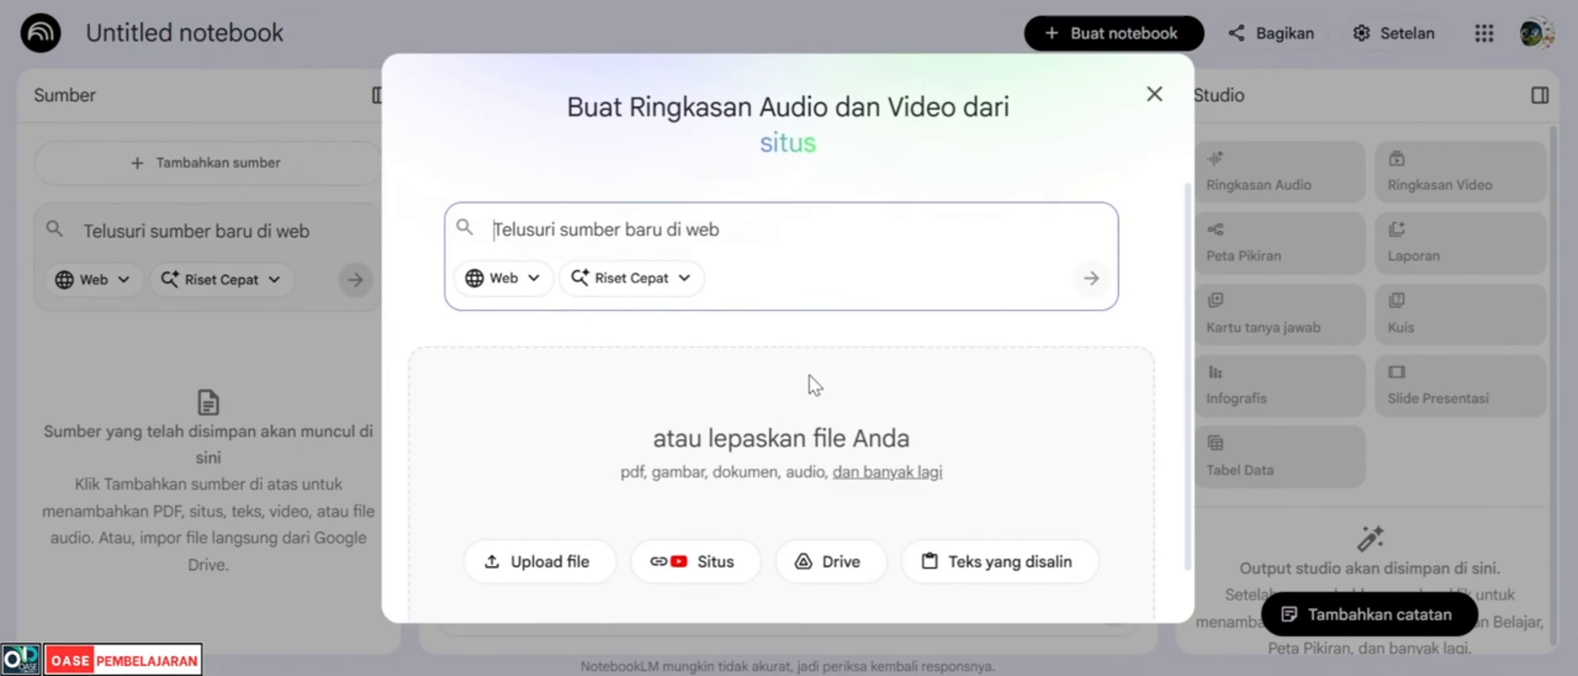
- Review the ways to add sources to the empty notebook and close the source dialog
click(1153, 93)
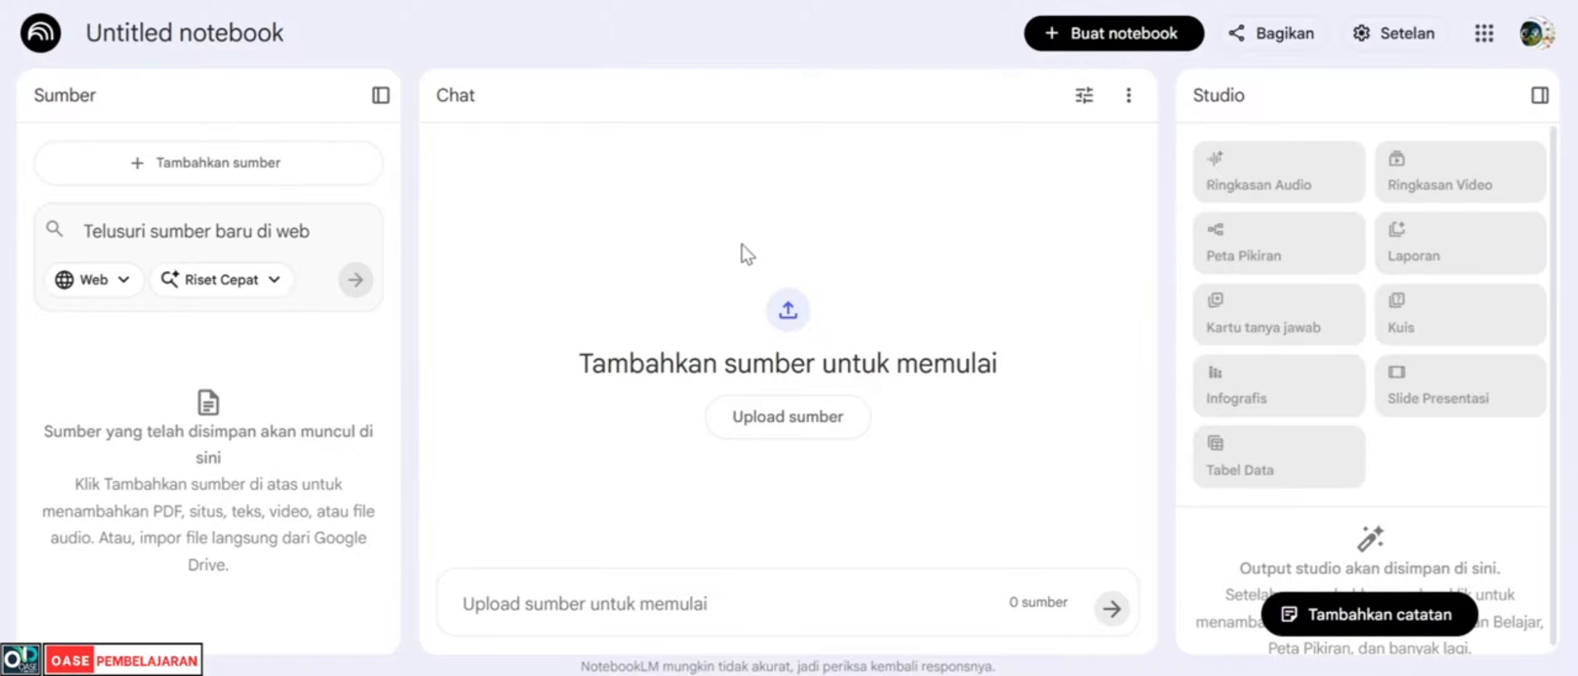
click(801, 431)
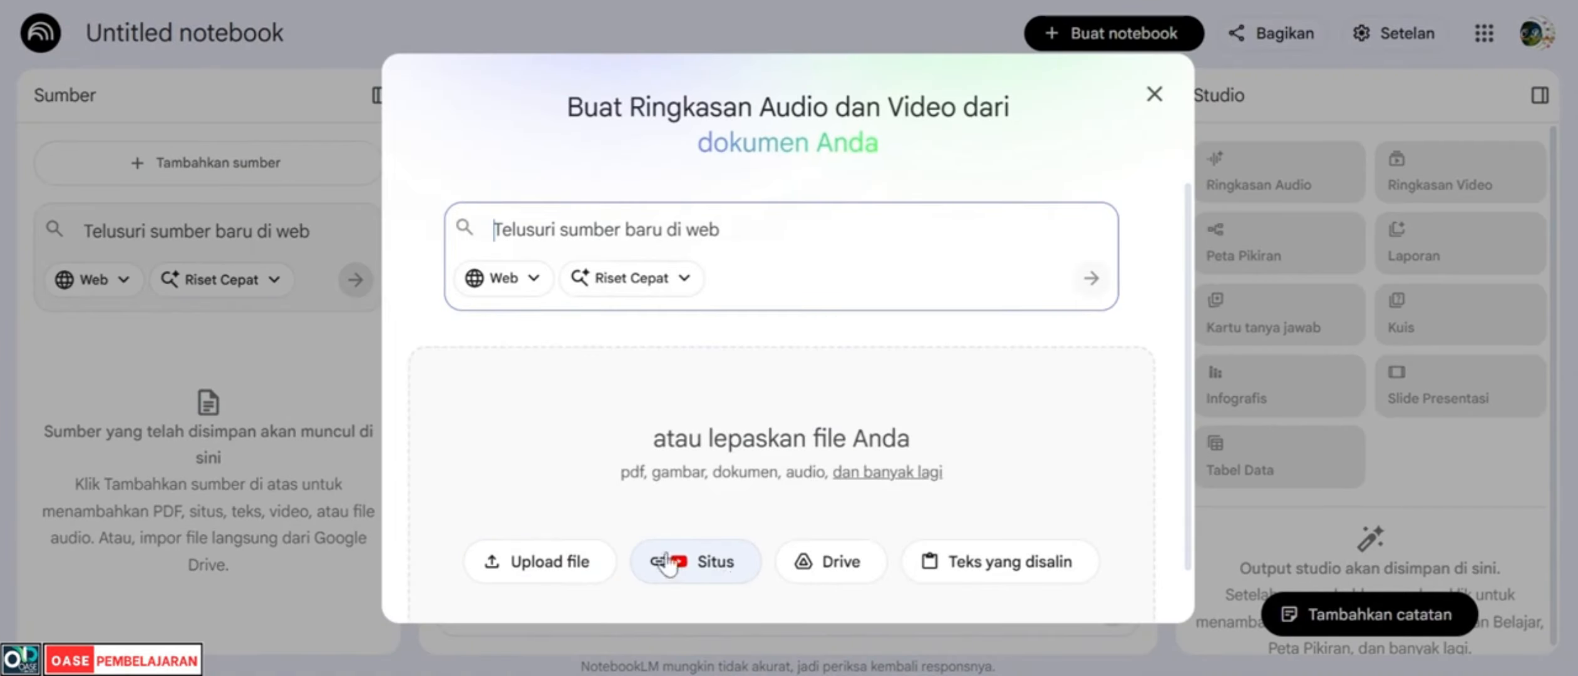
click(1152, 96)
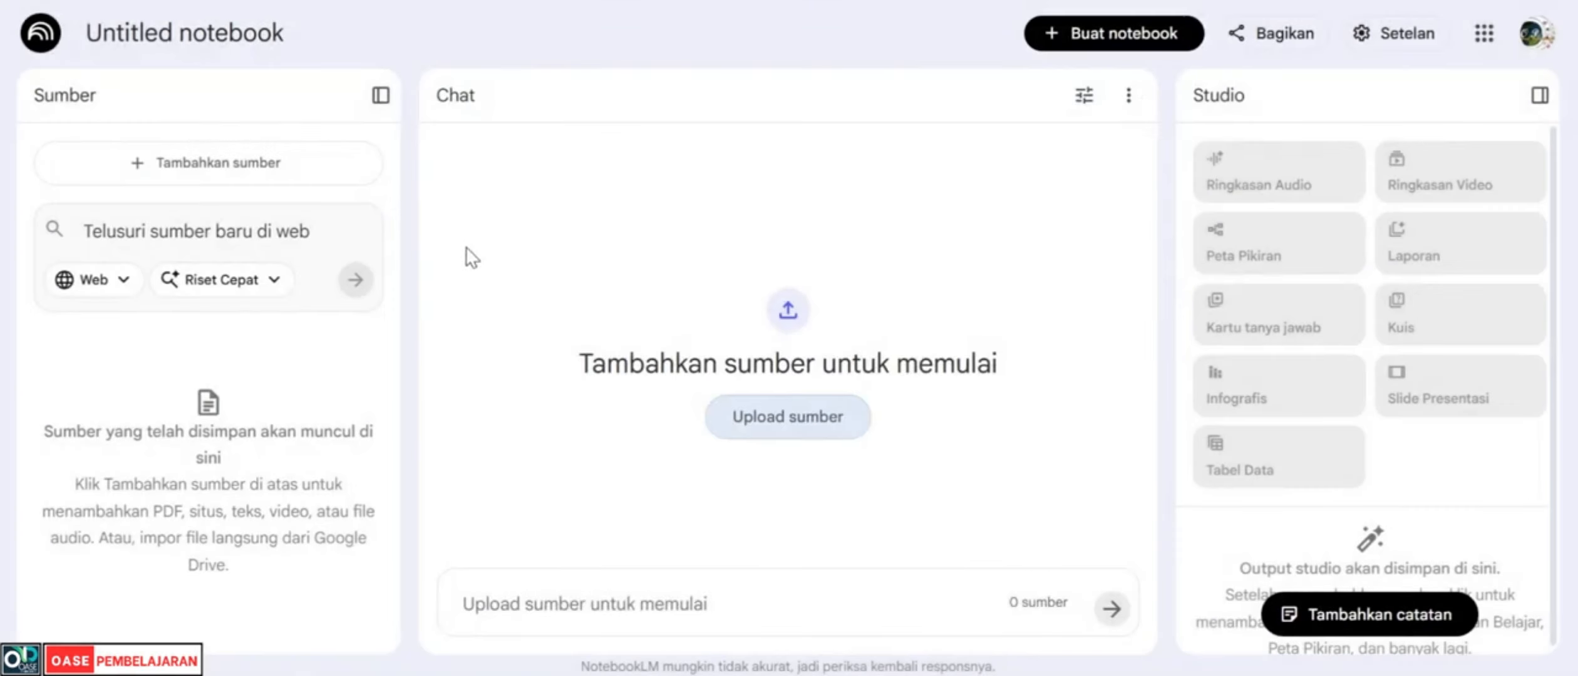
- Switch to the Word document Contoh Promt Canva AI and copy the "Bertindaklah sebagai peneliti akademik" paragraph into the notebook's web source search
mouse_move(1008, 675)
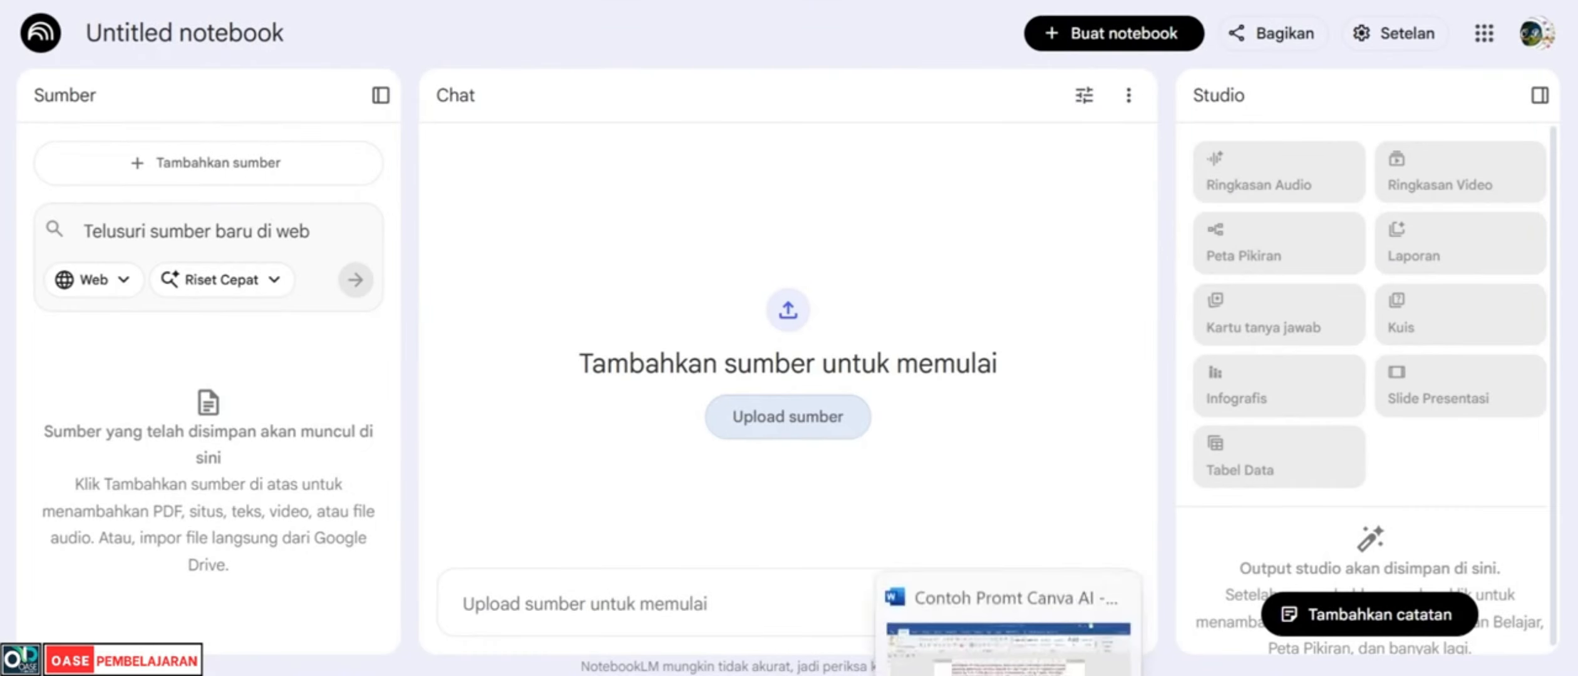
click(939, 635)
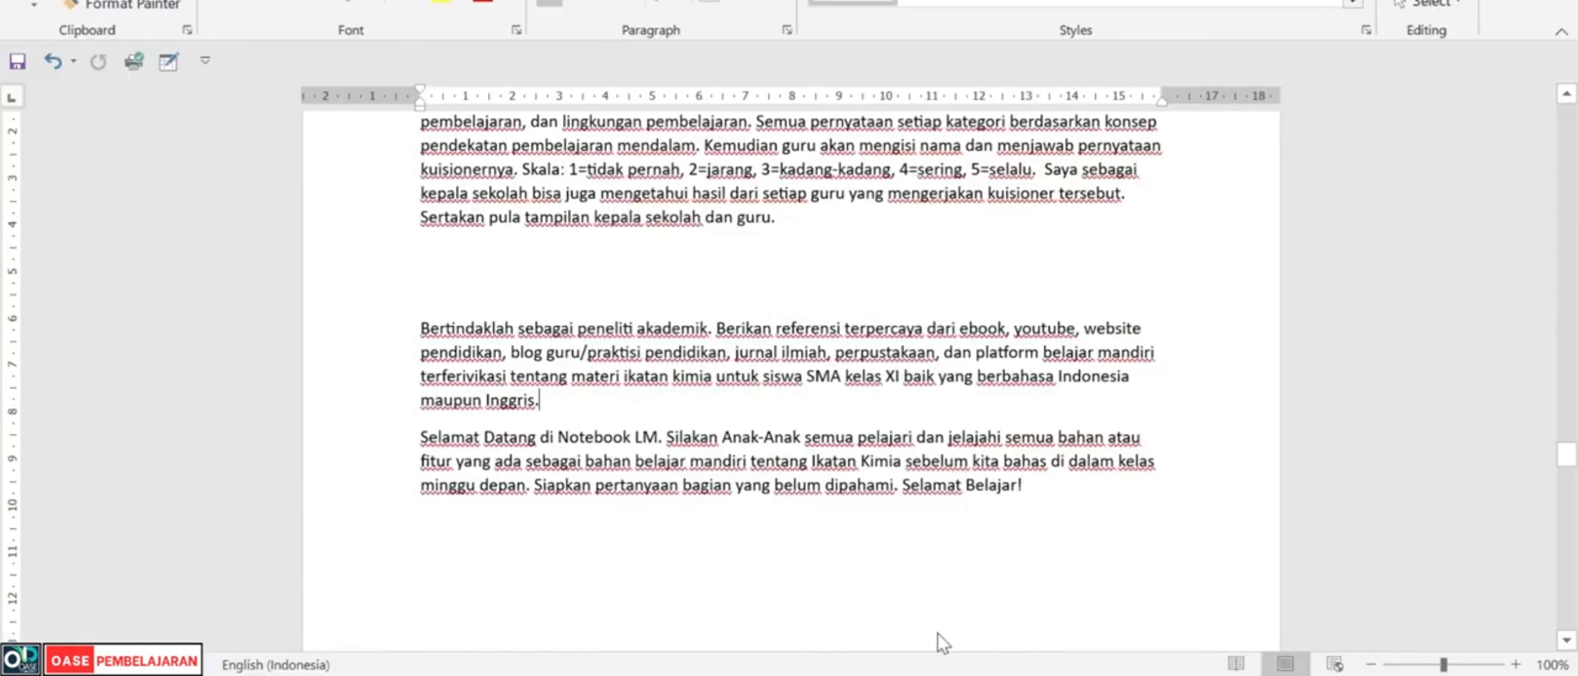
drag(421, 326, 551, 401)
right_click(508, 363)
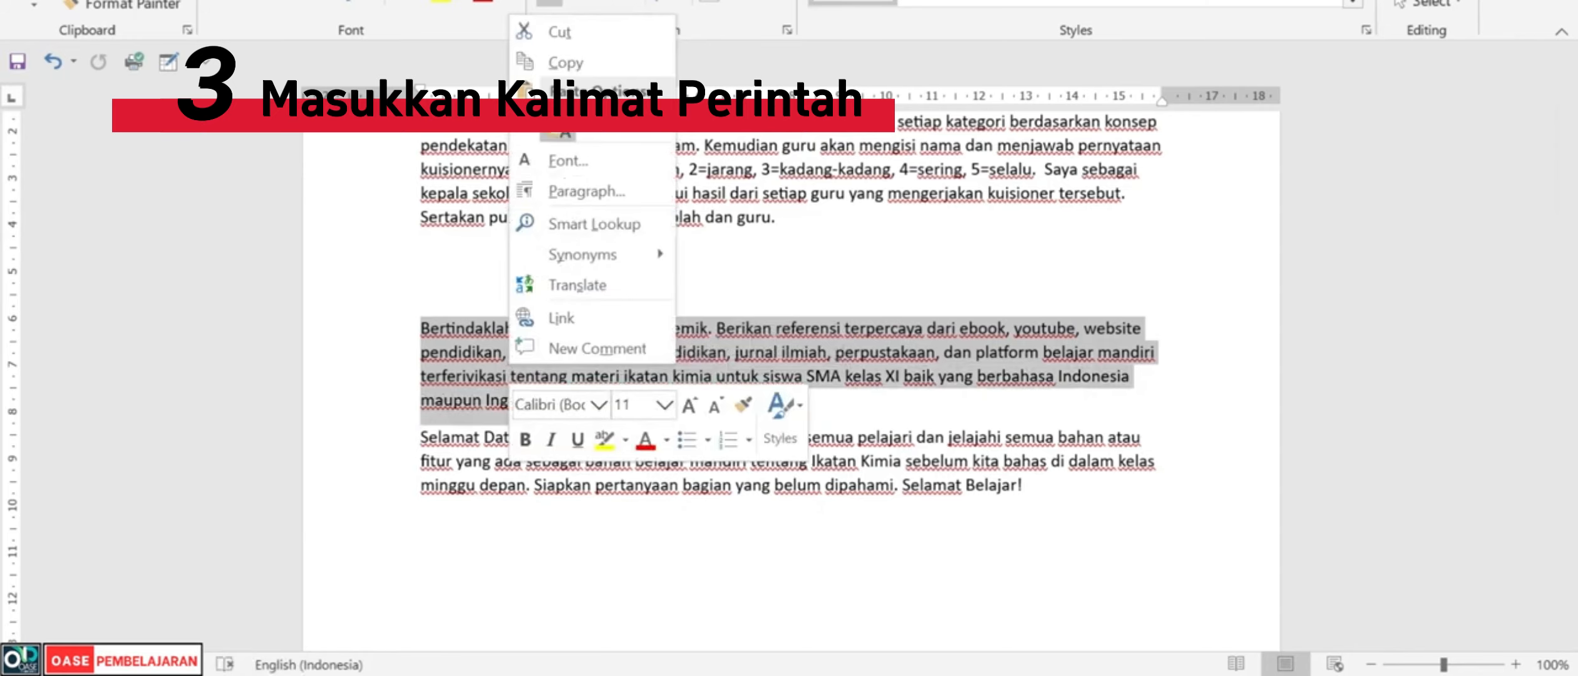
click(563, 56)
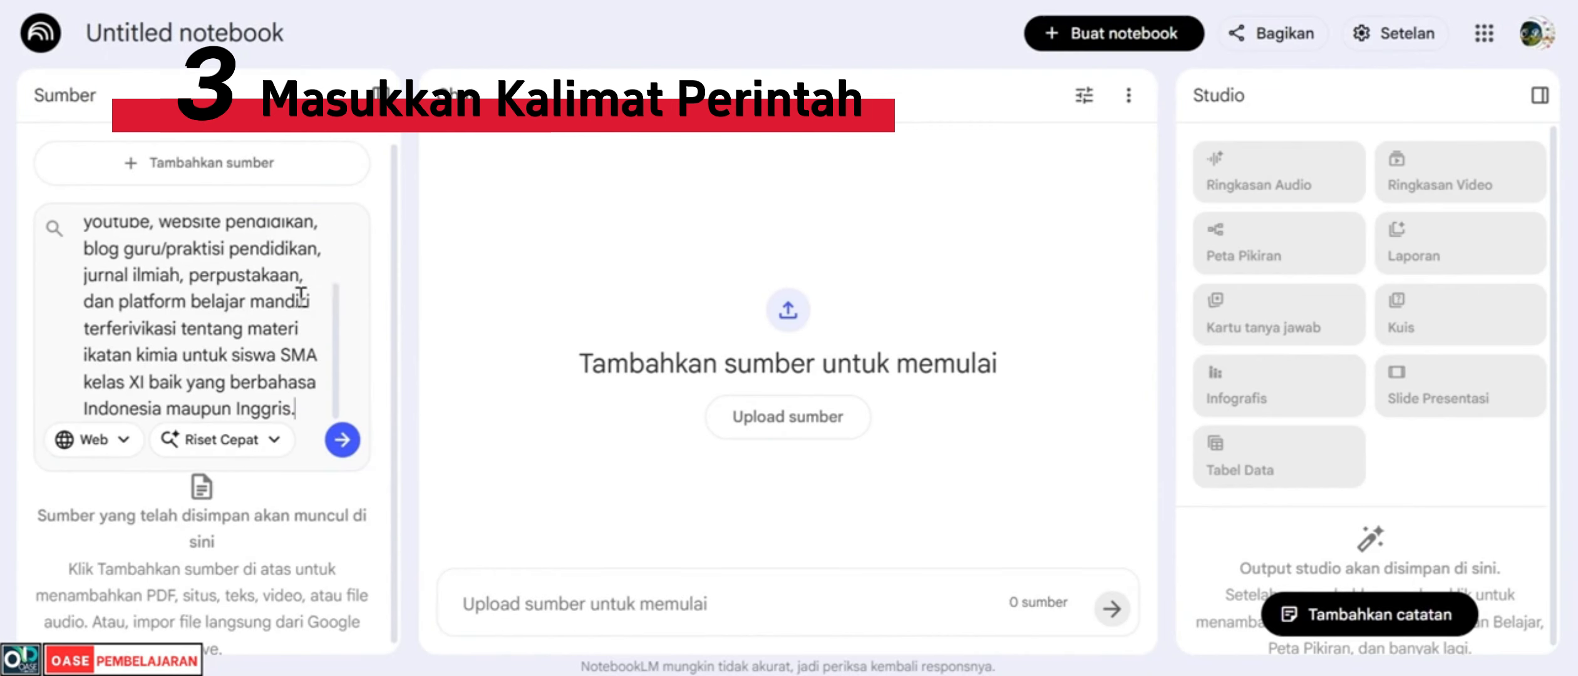
- Check the pasted chemical bonding prompt and run it as a Riset Cepat search on the web
scroll(218, 269, up, 3)
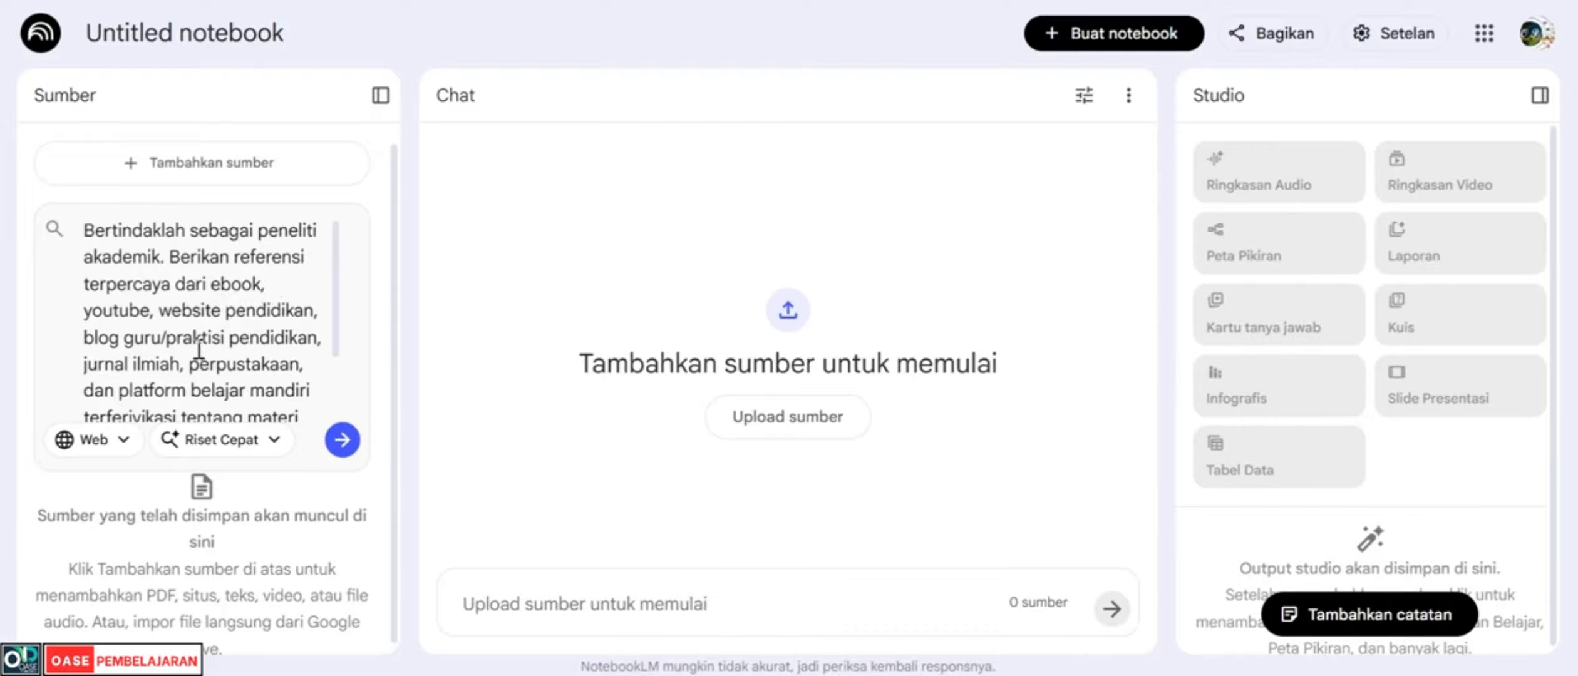
scroll(227, 342, down, 3)
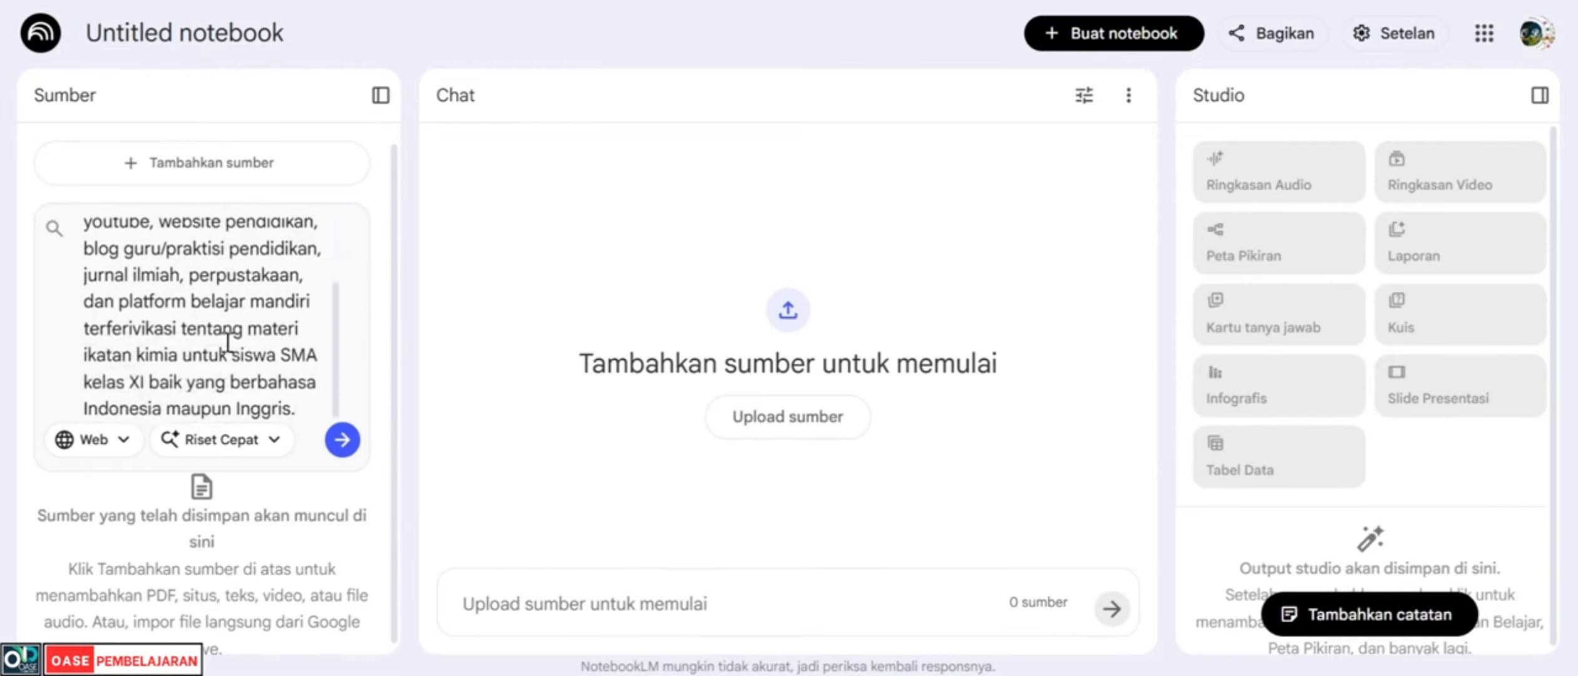
scroll(228, 341, down, 1)
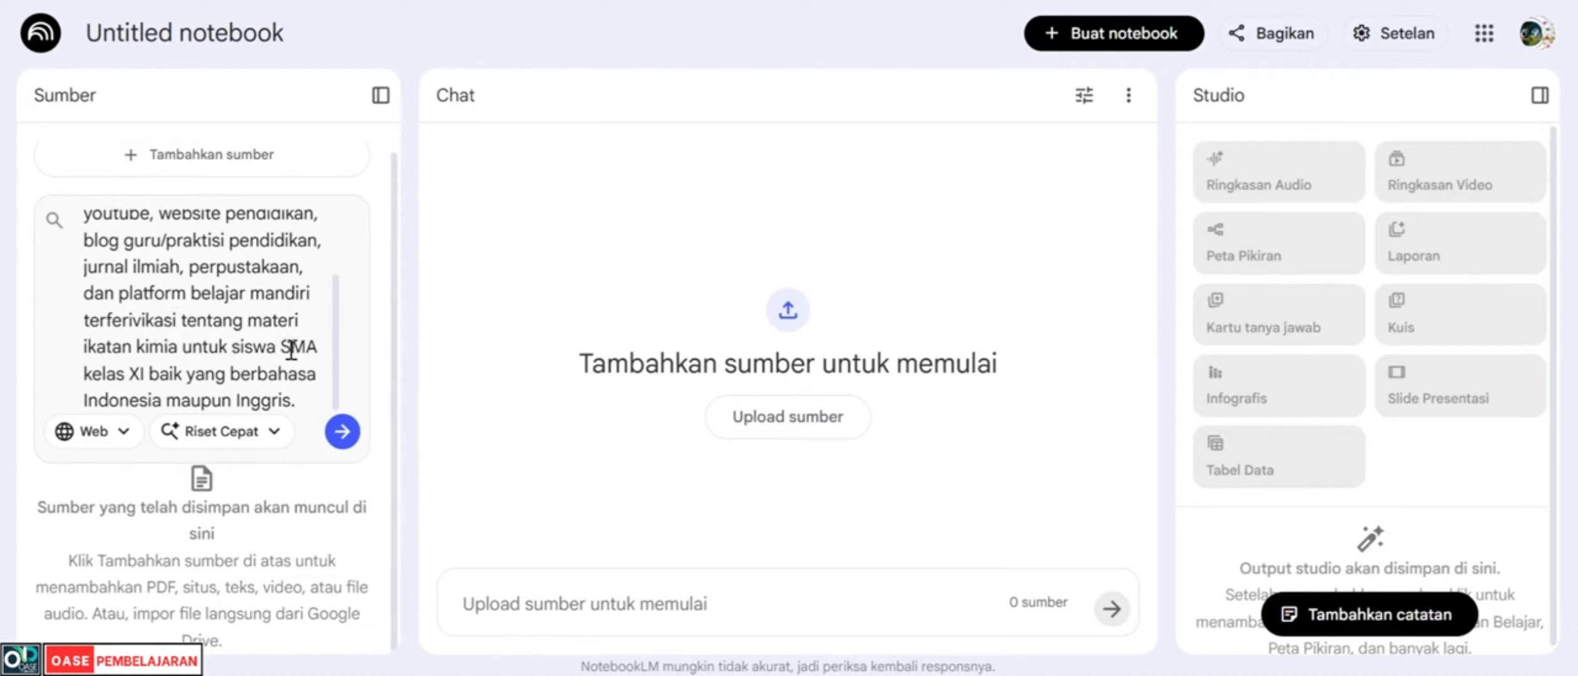
click(343, 432)
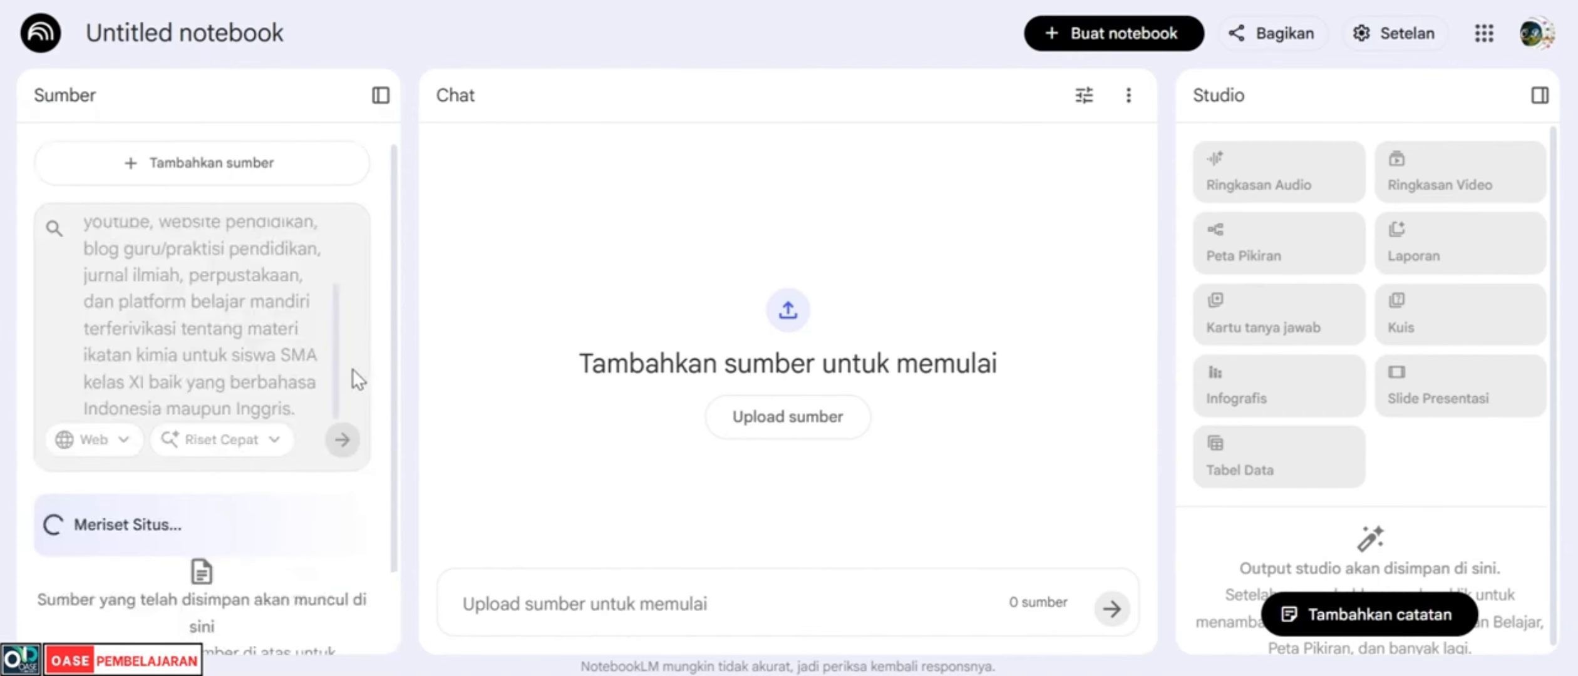
scroll(353, 371, down, 2)
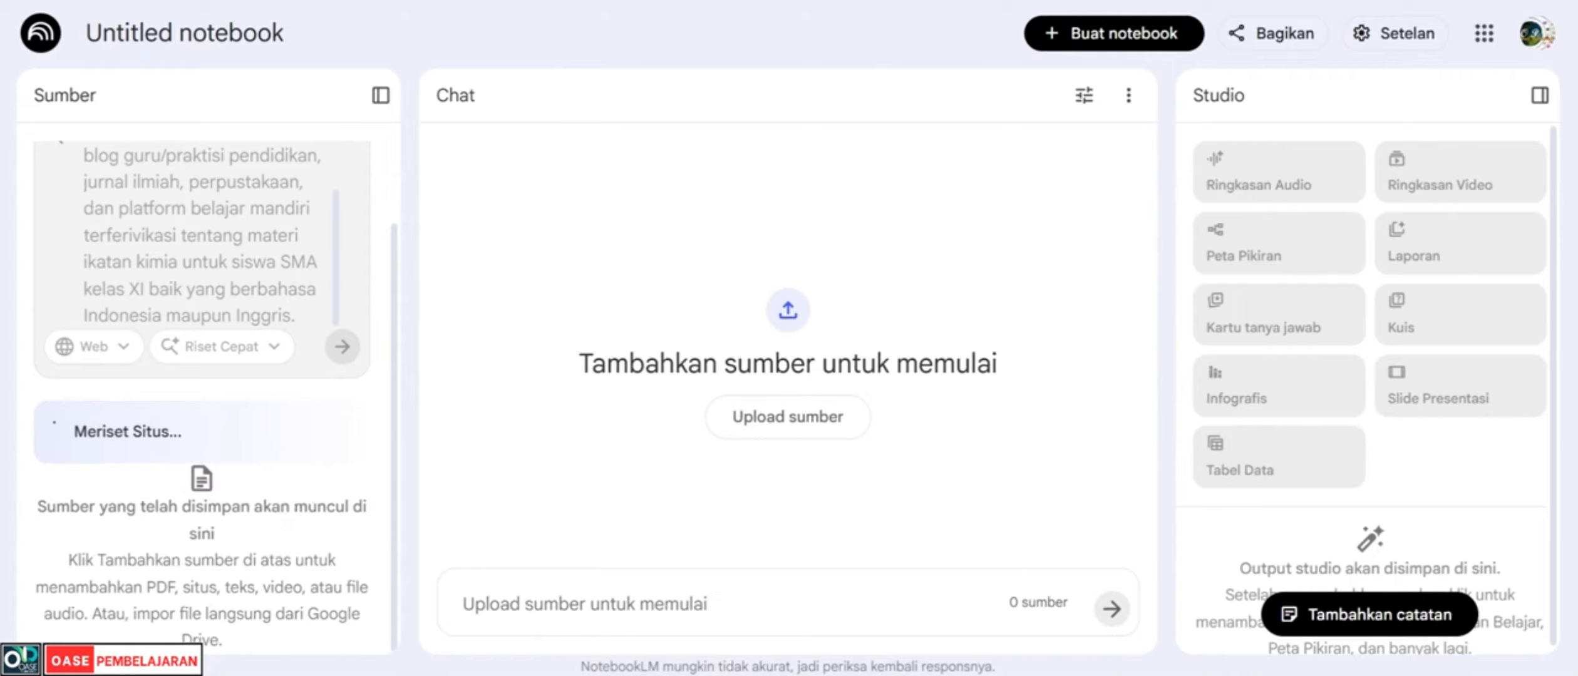
mouse_move(1146, 675)
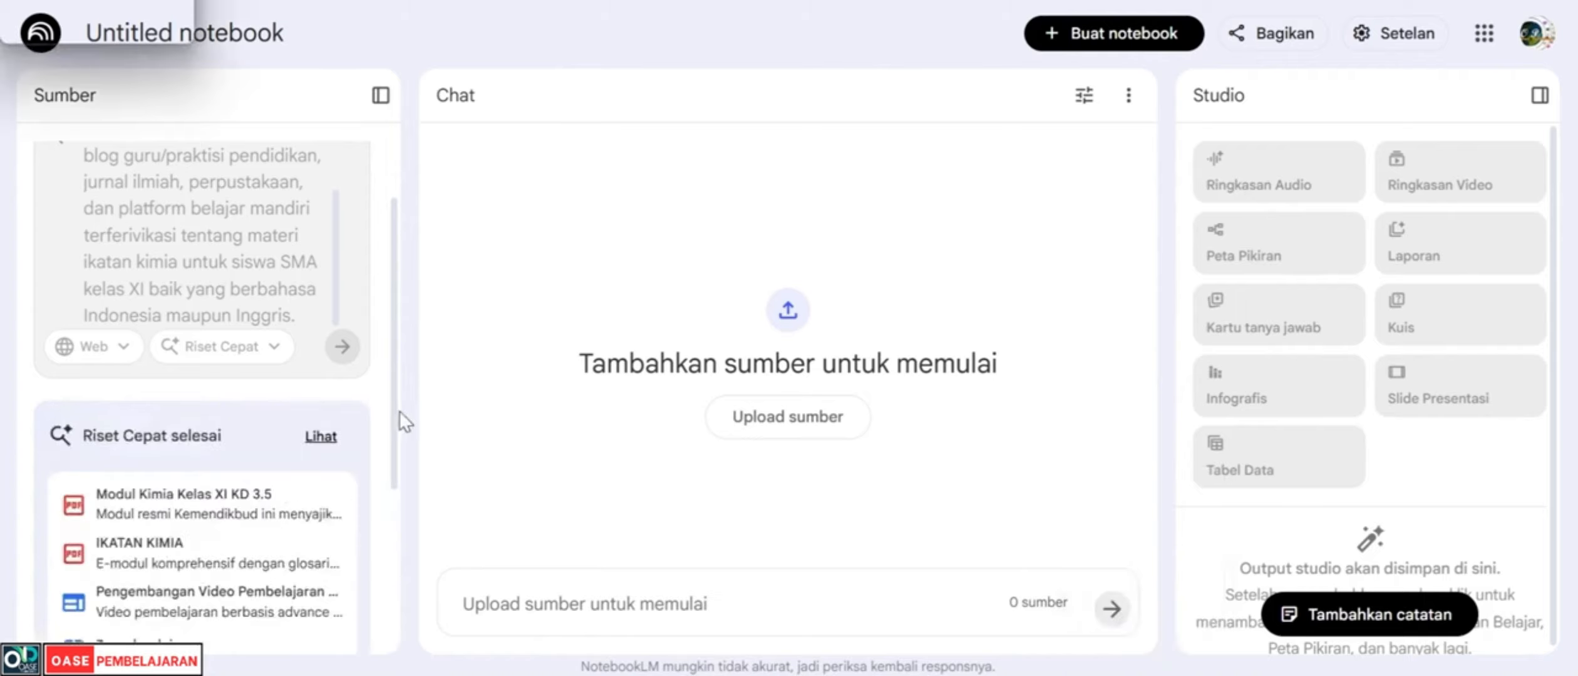
- Look over the sources found by the quick research and import them all into the notebook
scroll(368, 415, down, 4)
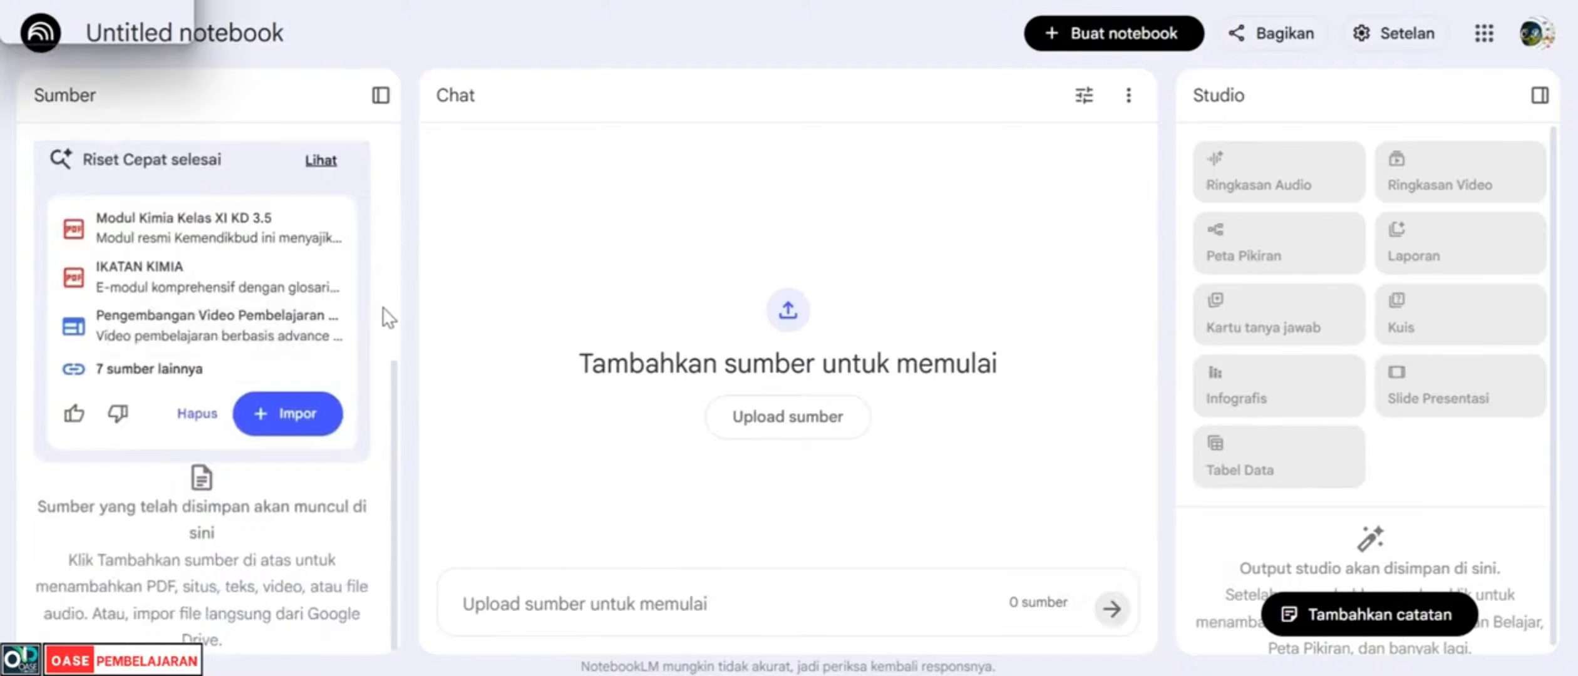
scroll(382, 306, up, 2)
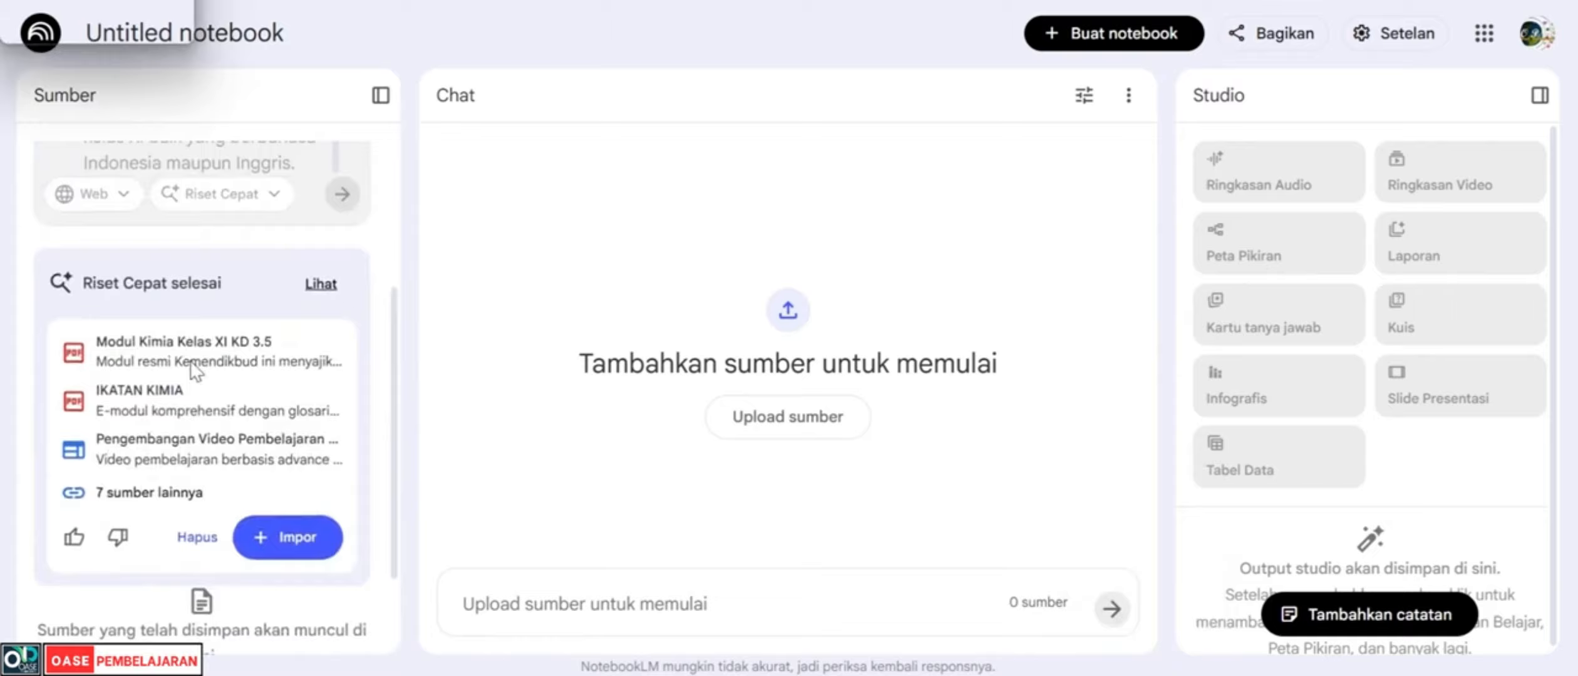
click(304, 546)
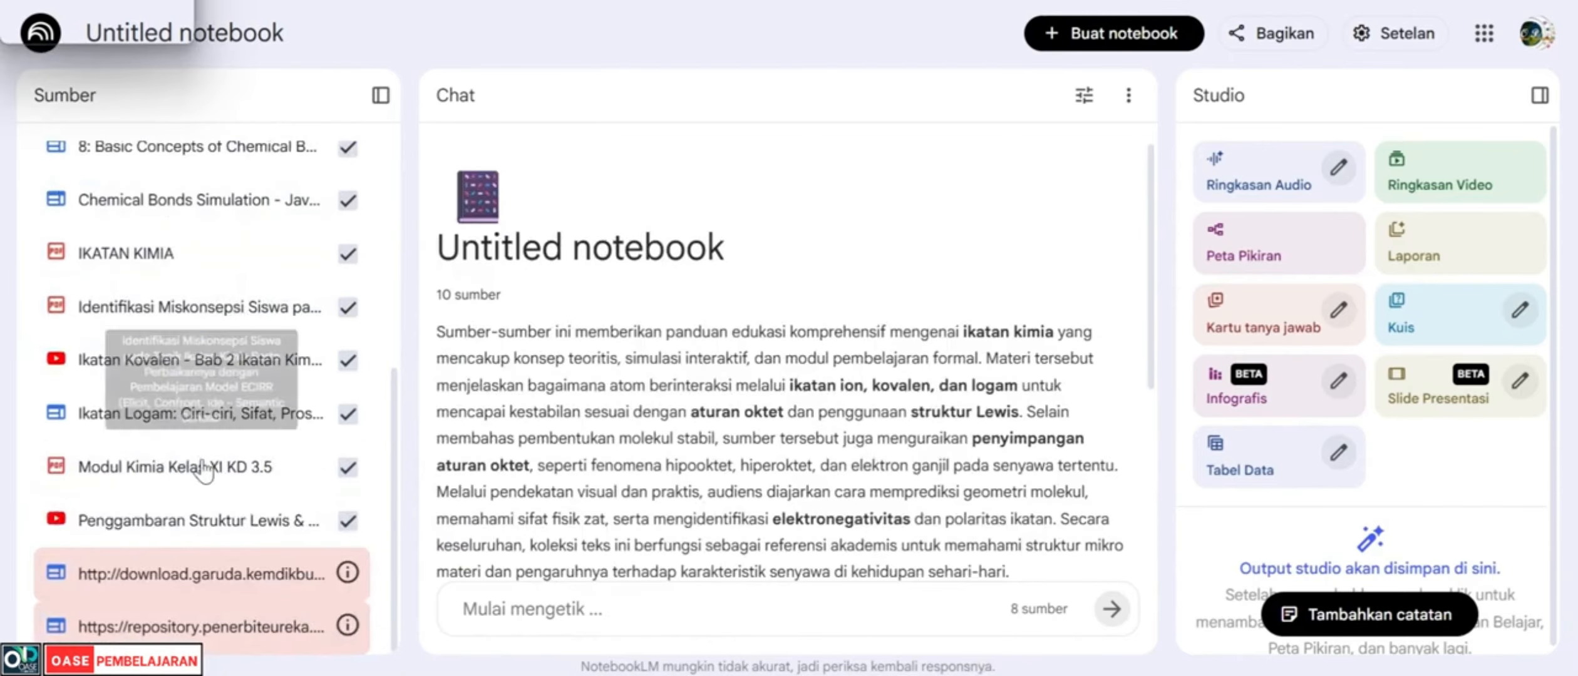
- Delete the two failed sources, download.garuda.kemdikbud and repository.penerbiteureka, from the notebook
click(54, 574)
click(110, 465)
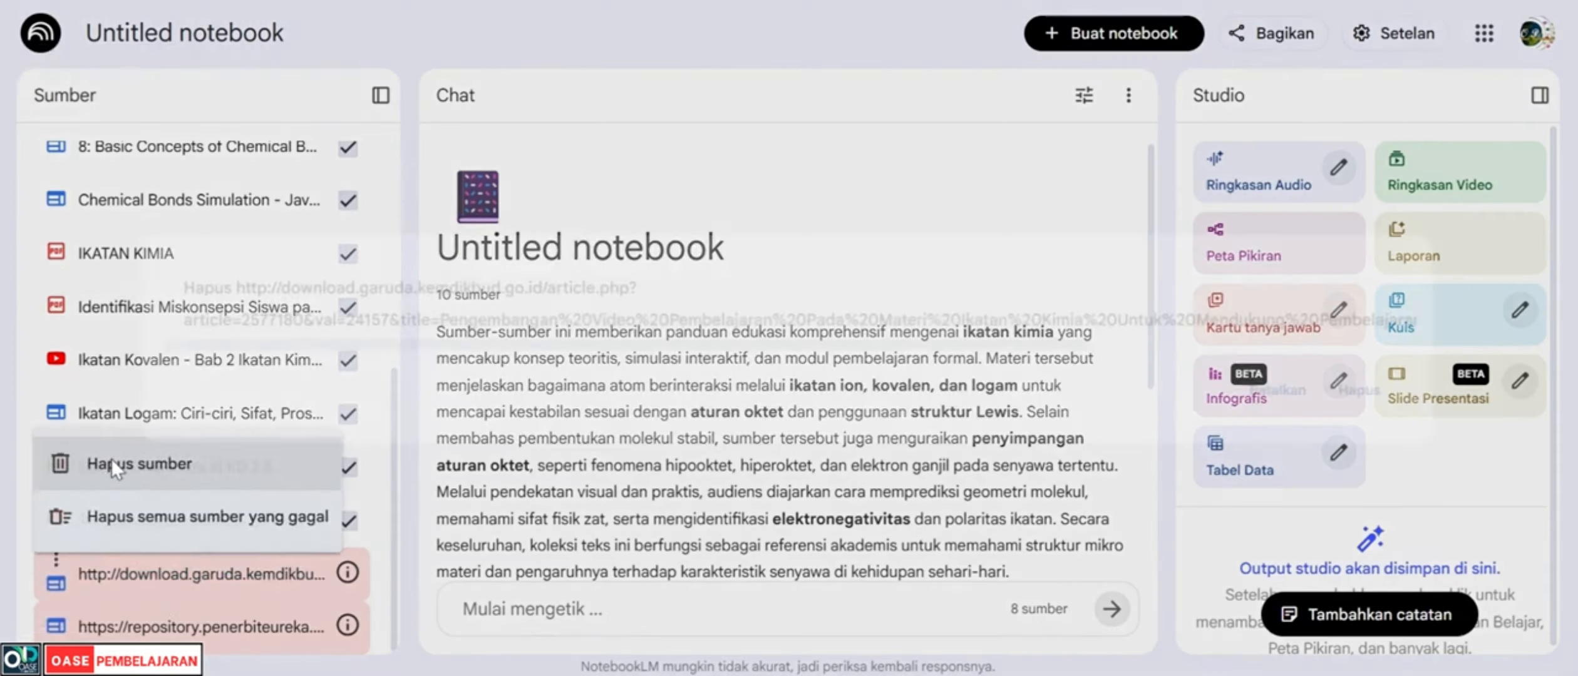
click(1418, 395)
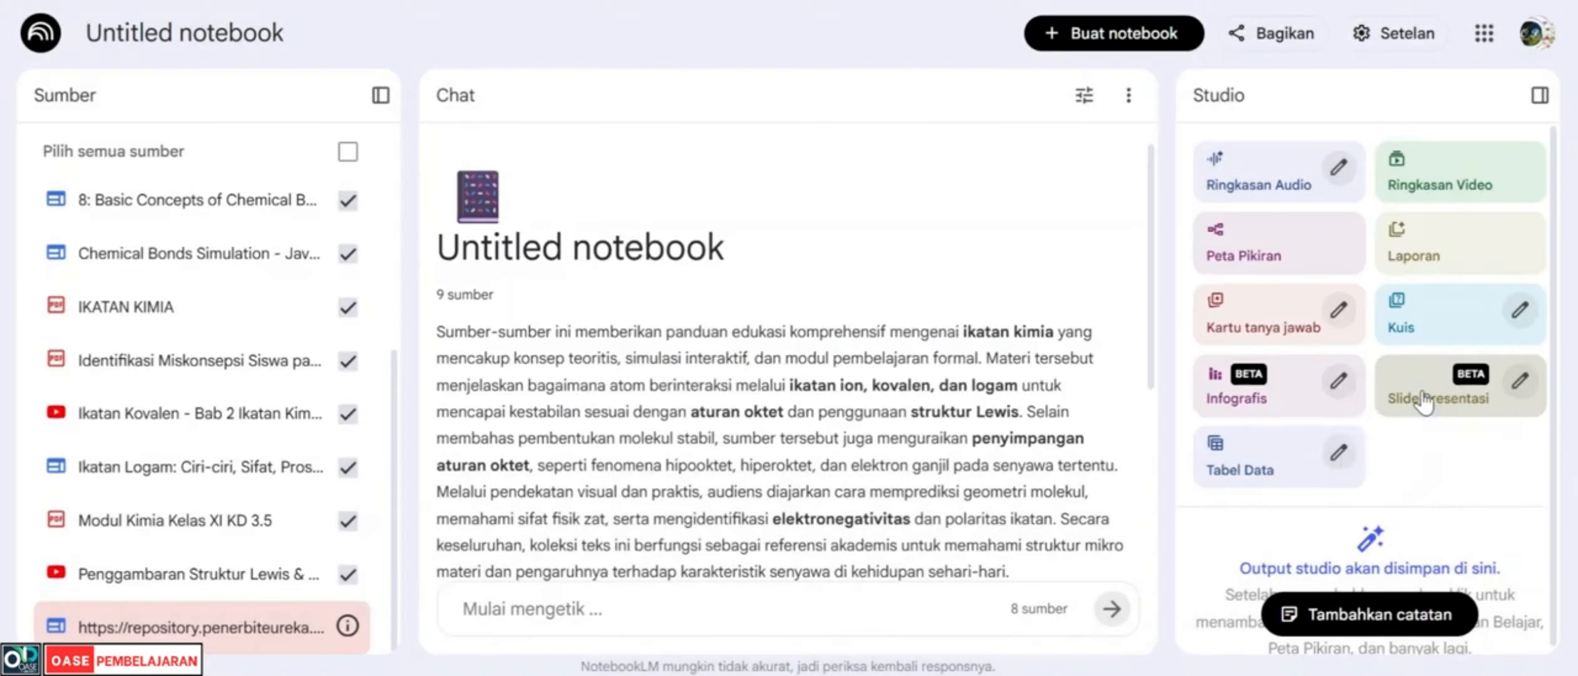
click(56, 627)
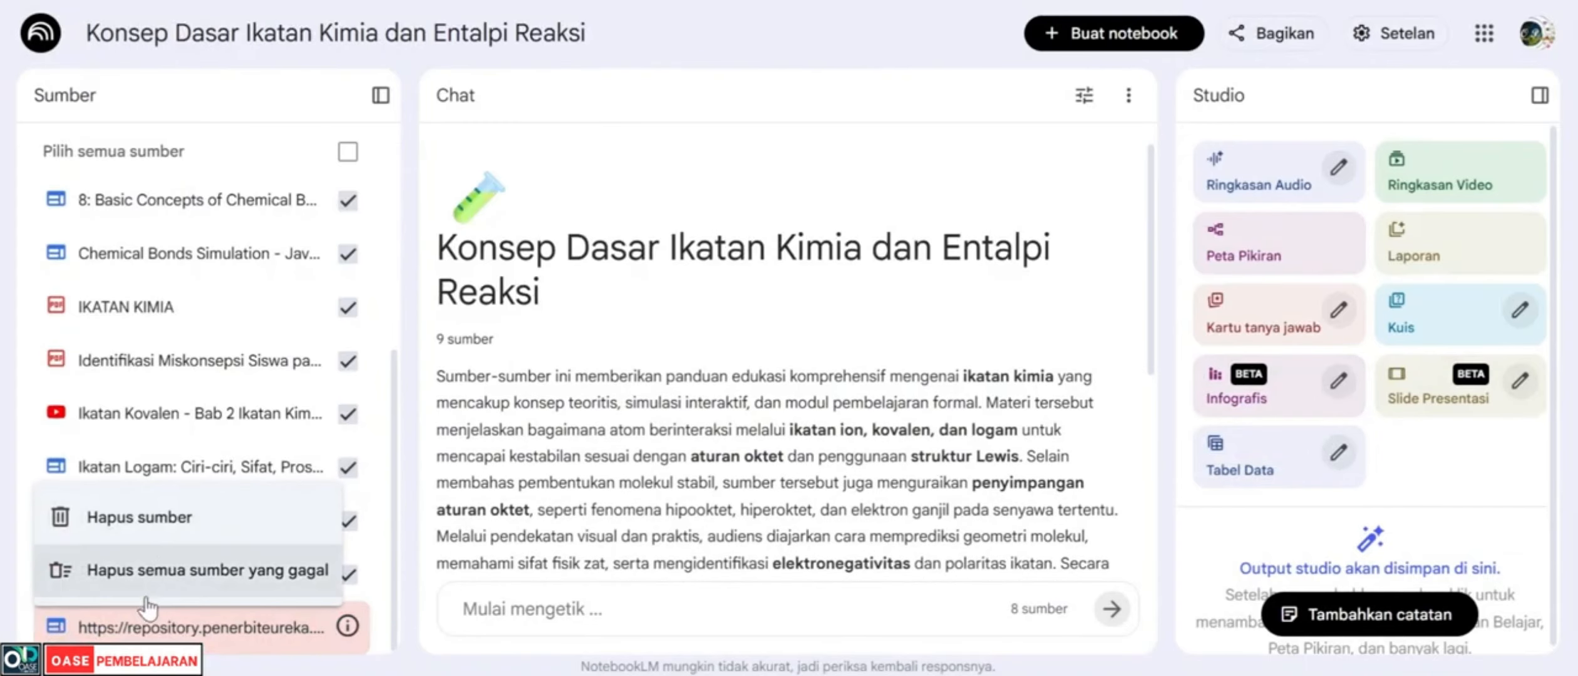
click(177, 520)
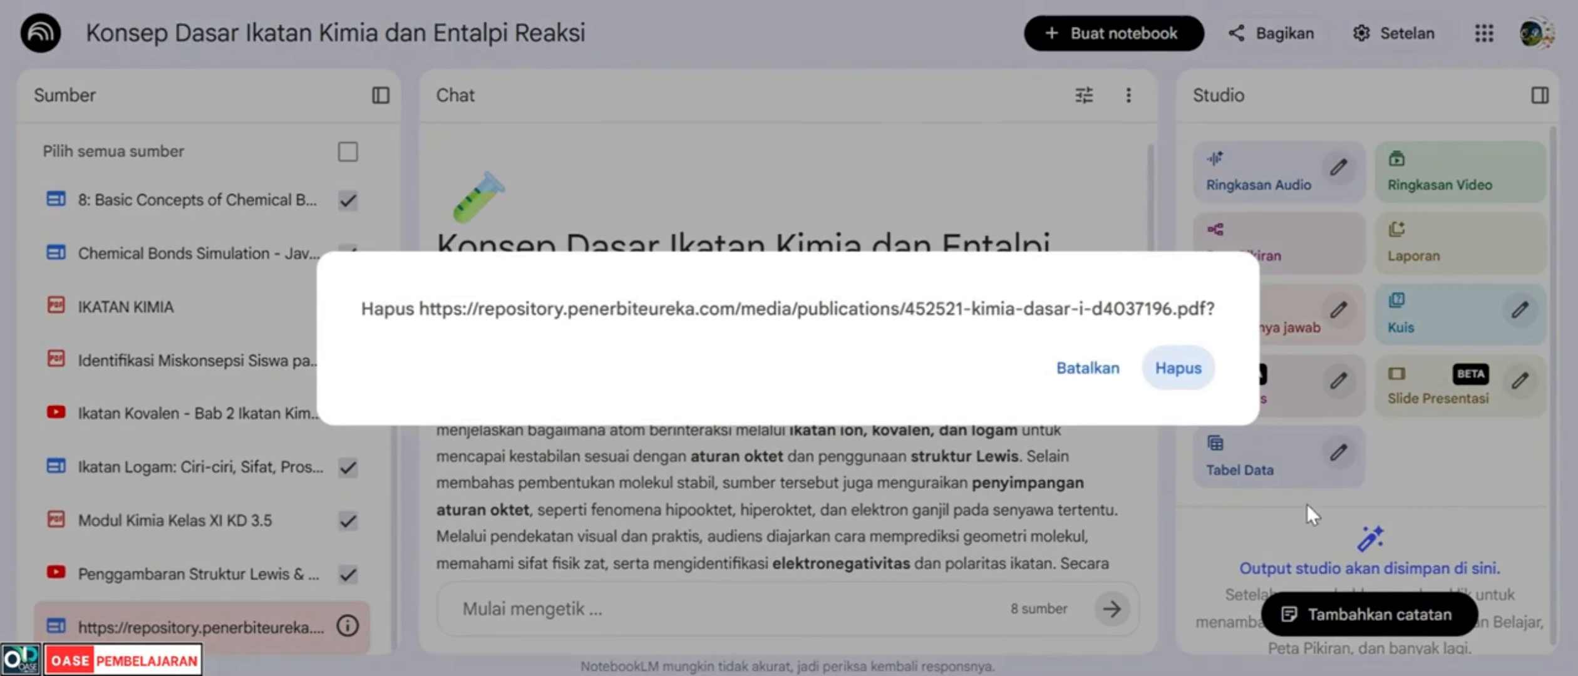
click(1182, 366)
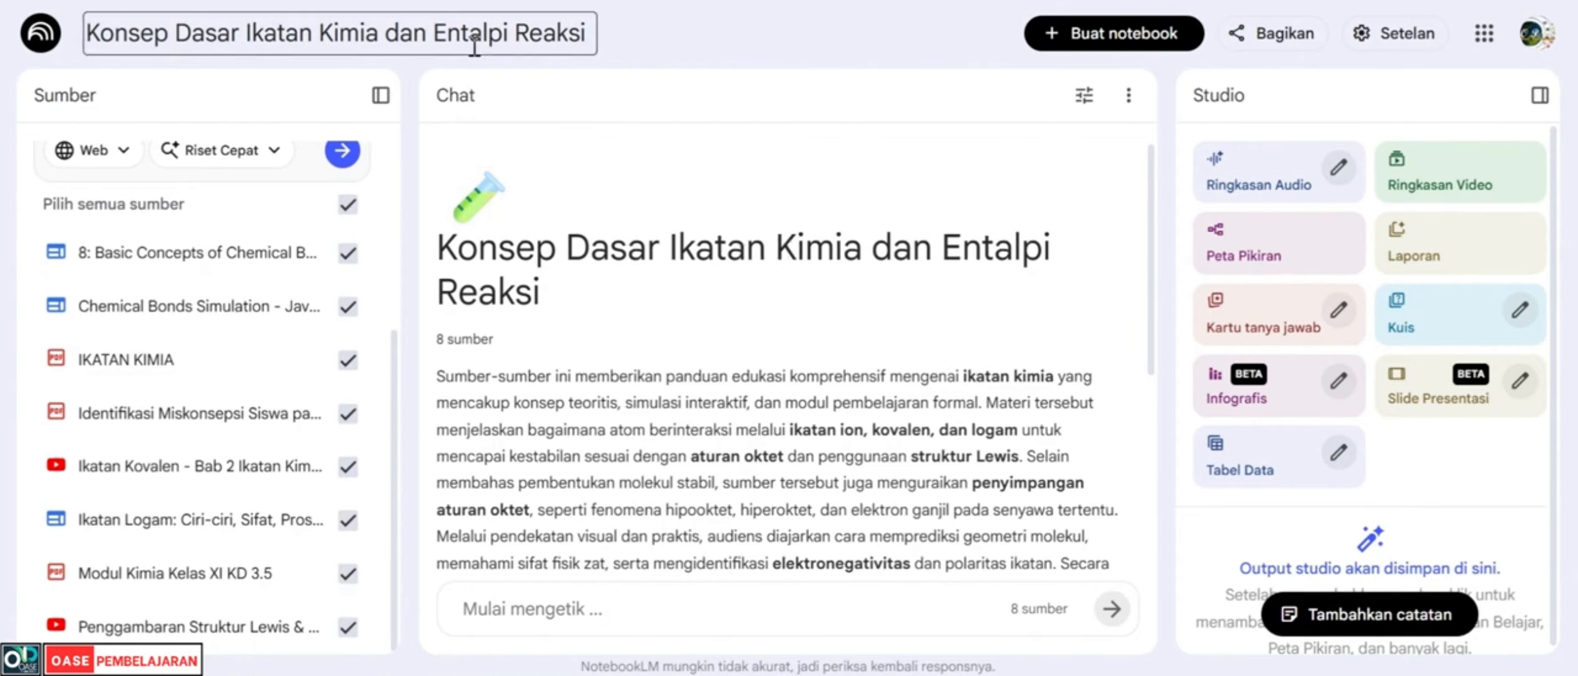
- Shorten the notebook title to "Konsep Dasar Ikatan Kimia"
click(587, 35)
key(BackSpace)
key(BackSpace)
key(BackSpace)
key(BackSpace)
key(BackSpace)
key(BackSpace)
key(BackSpace)
key(BackSpace)
key(BackSpace)
key(BackSpace)
key(BackSpace)
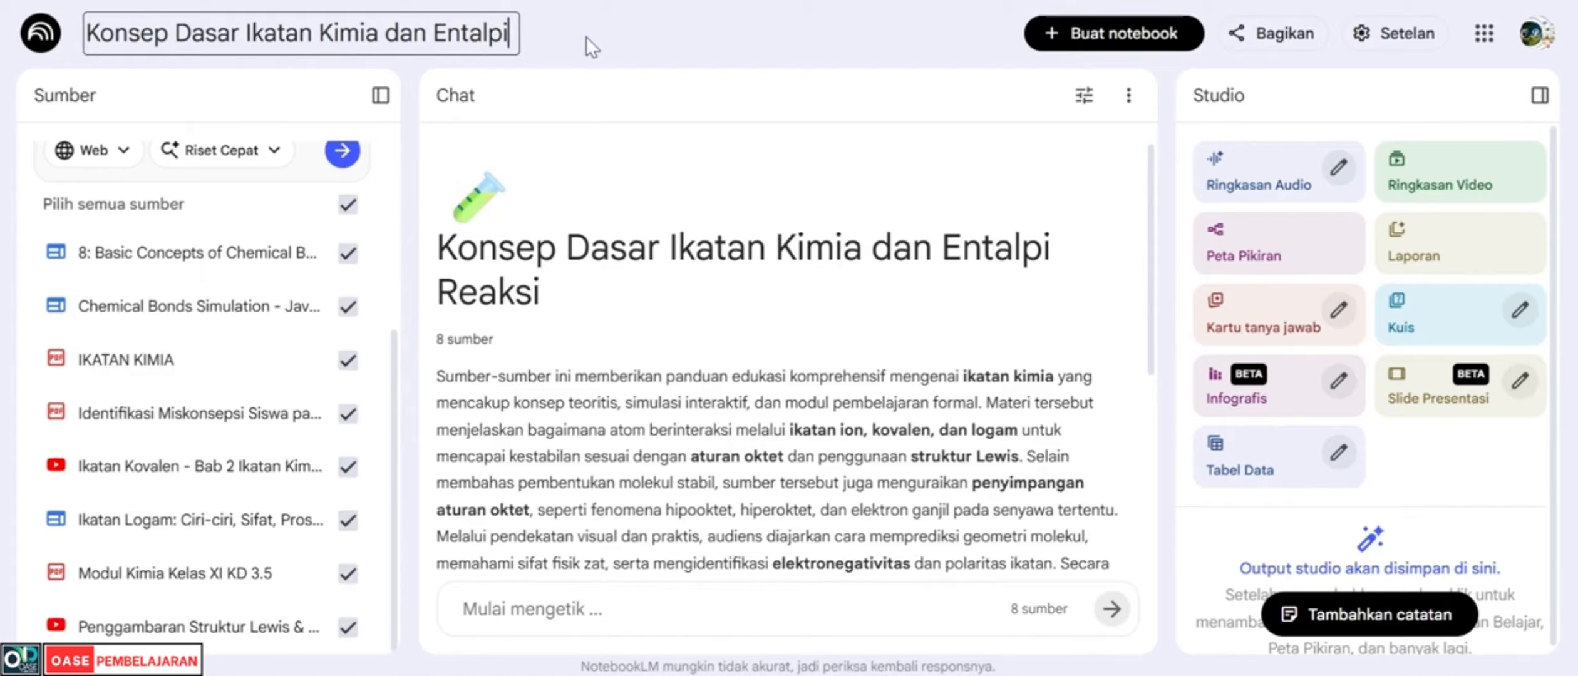
key(BackSpace)
key(BackSpace)
key(BackSpace)
key(BackSpace)
key(BackSpace)
key(BackSpace)
key(BackSpace)
key(BackSpace)
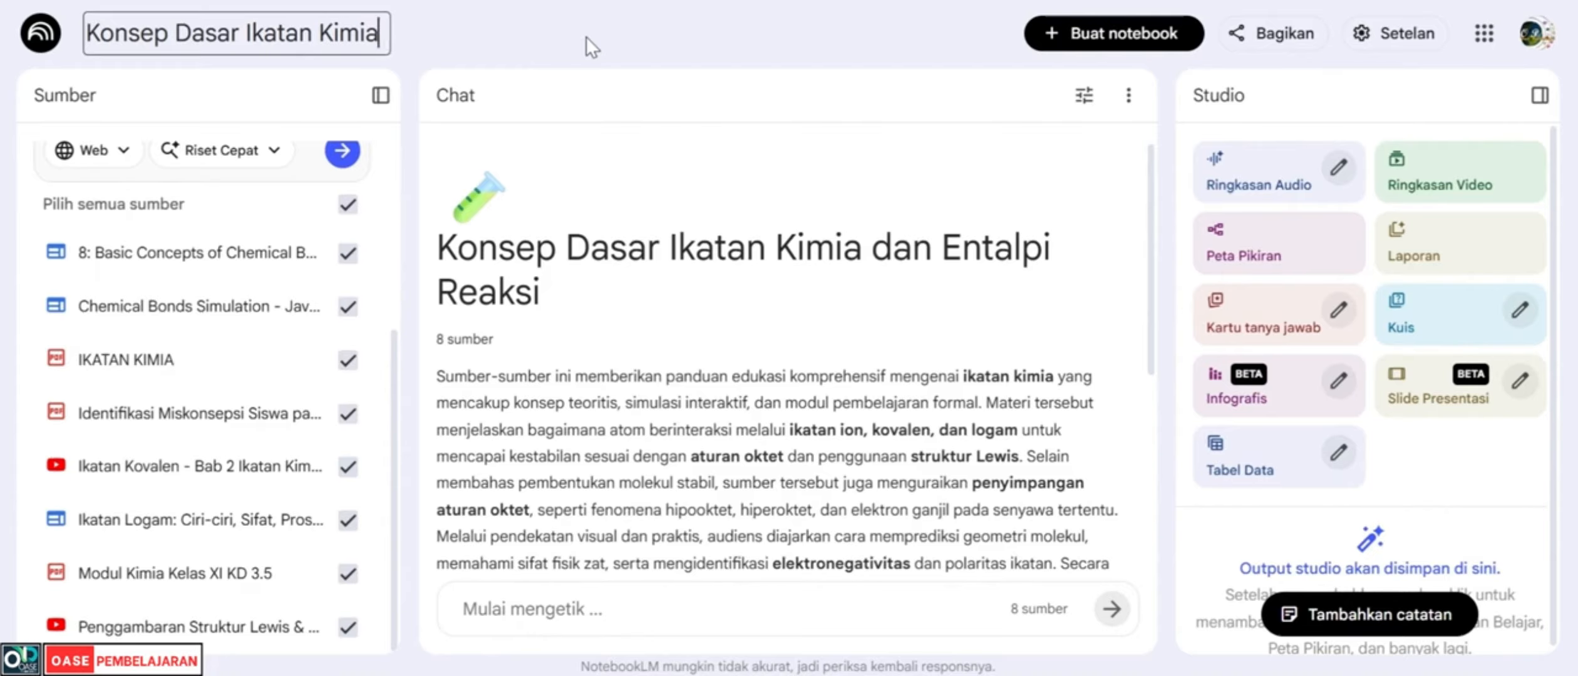
click(678, 330)
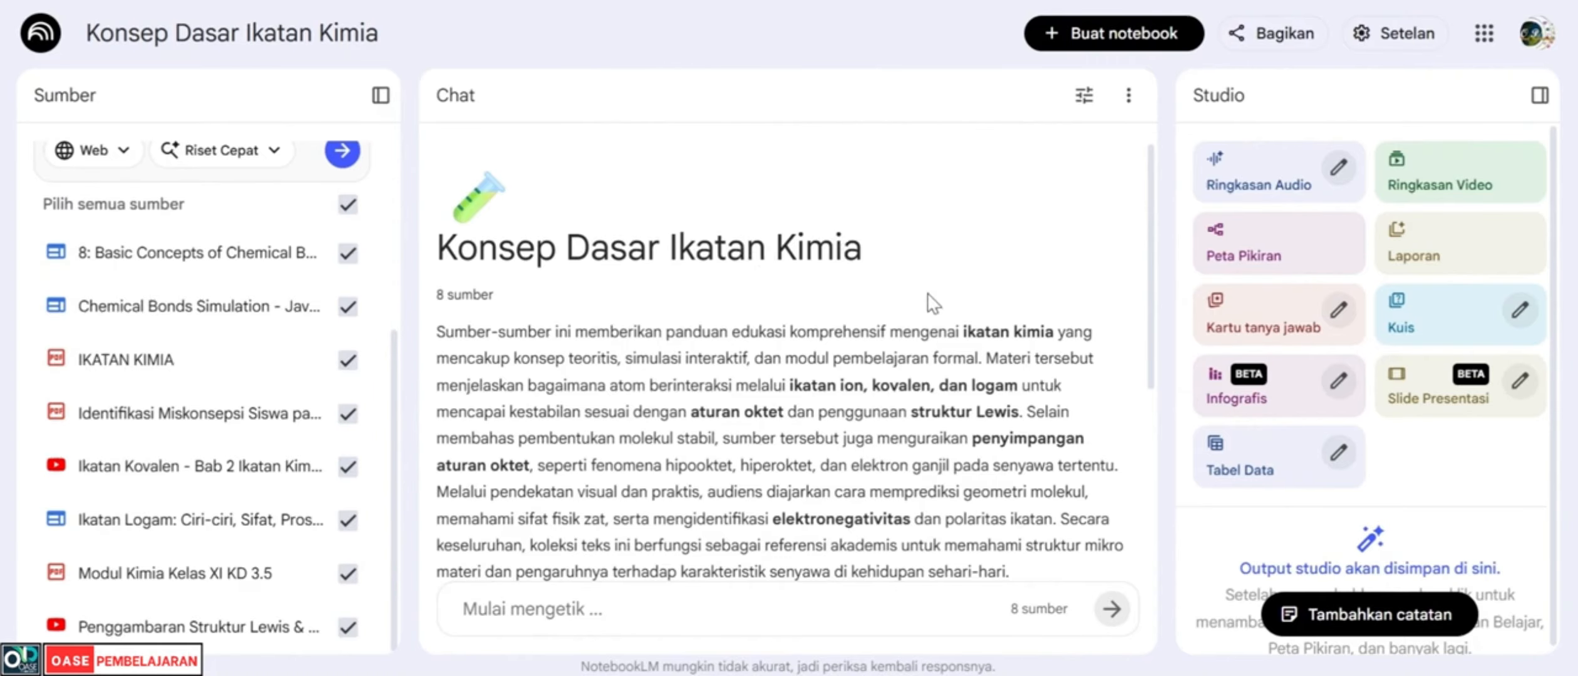
- Configure the chat with the Panduan Belajar style and the Lebih panjang response length, and save the settings
scroll(927, 293, down, 2)
scroll(926, 294, up, 2)
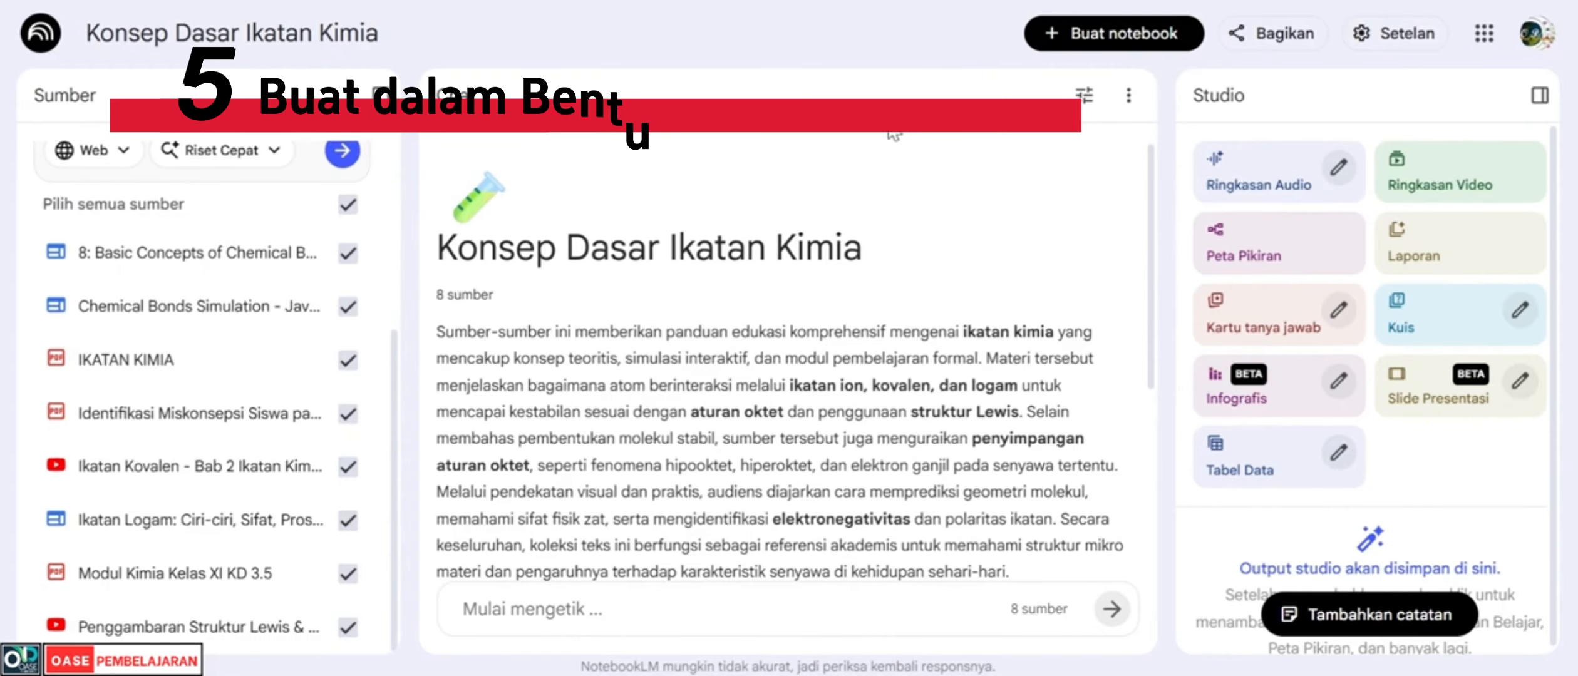
click(1084, 105)
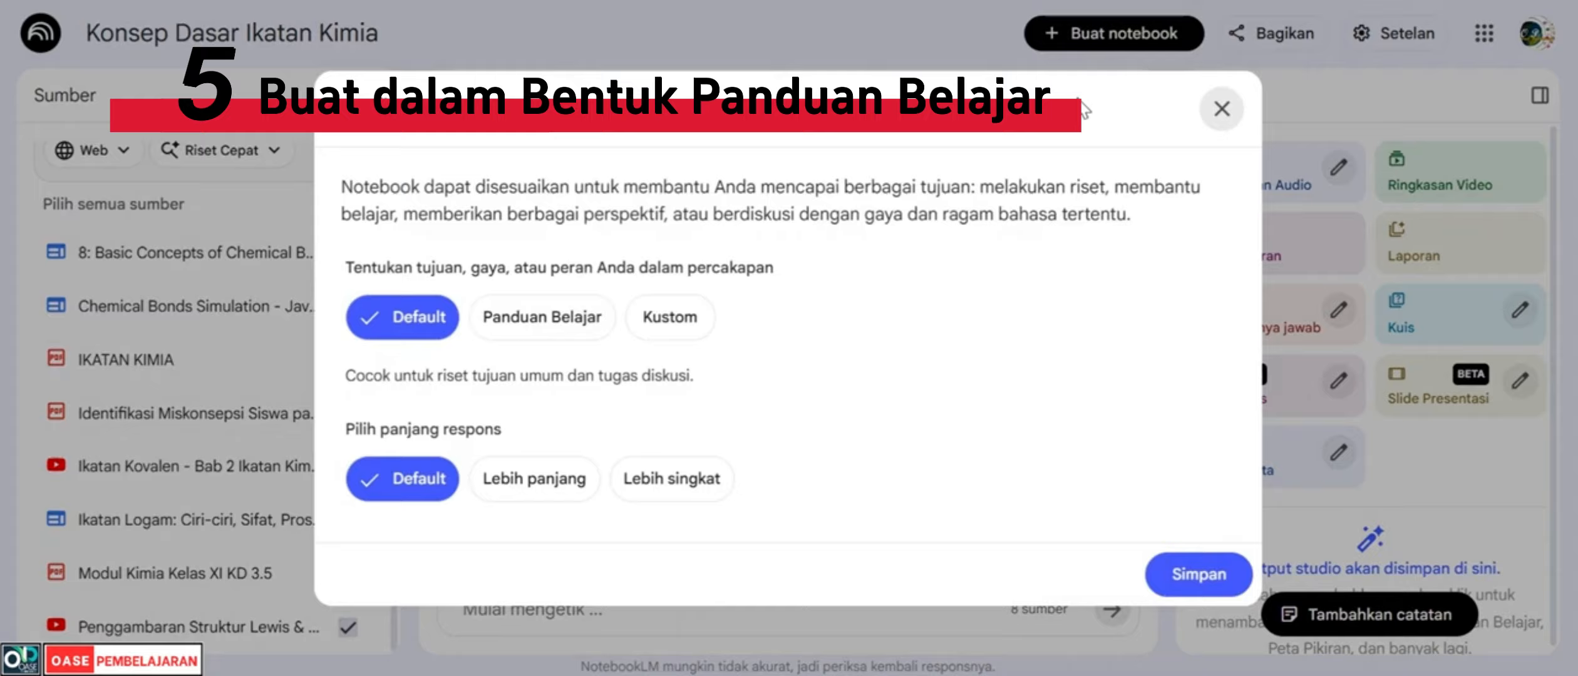
click(559, 319)
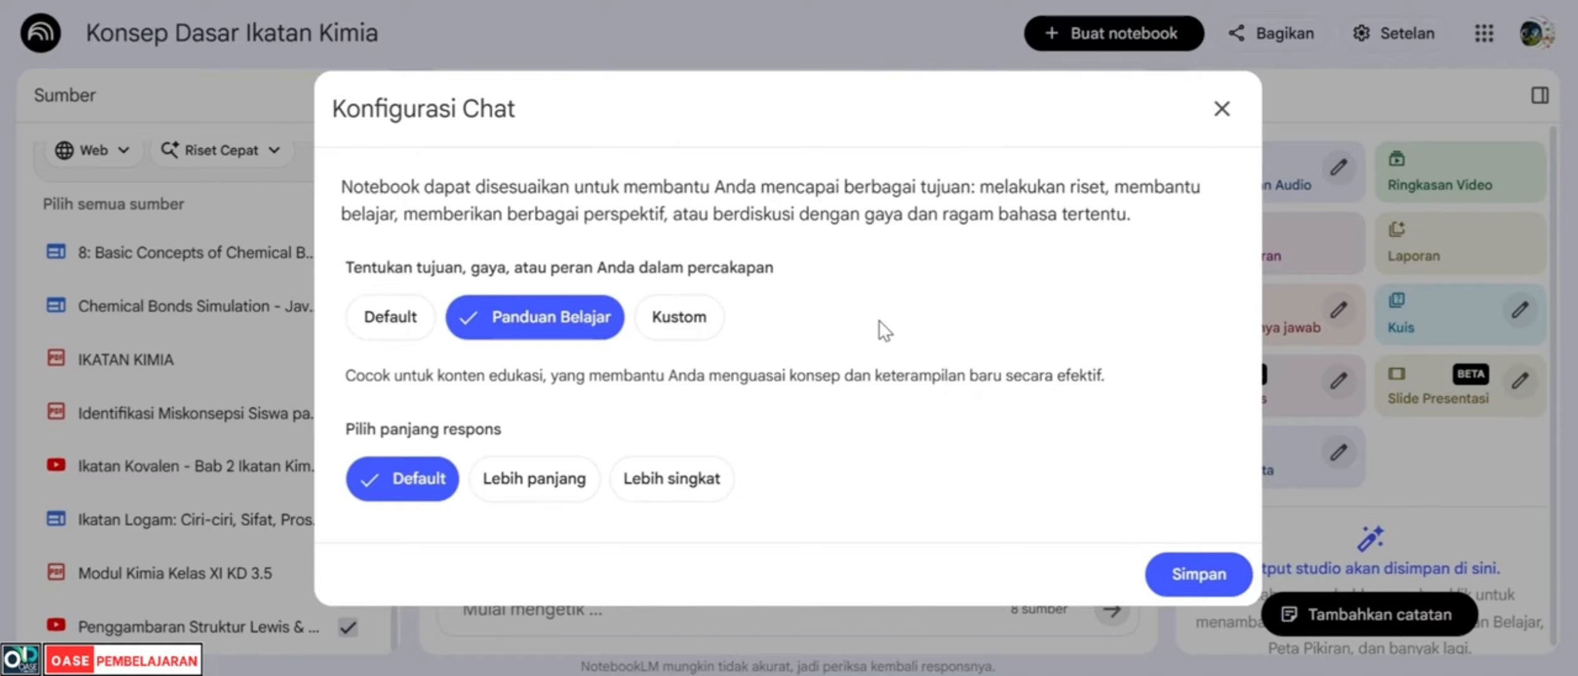
click(536, 485)
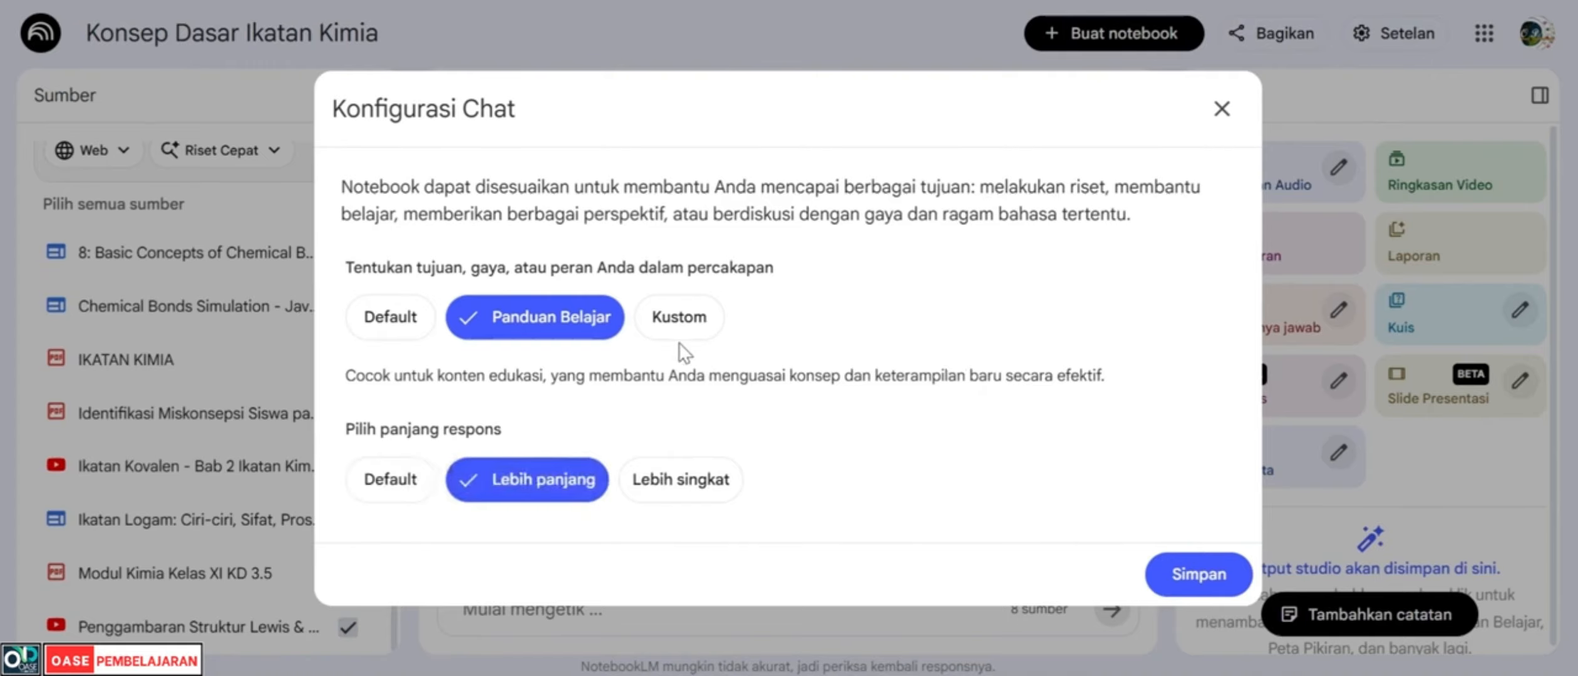
click(1197, 588)
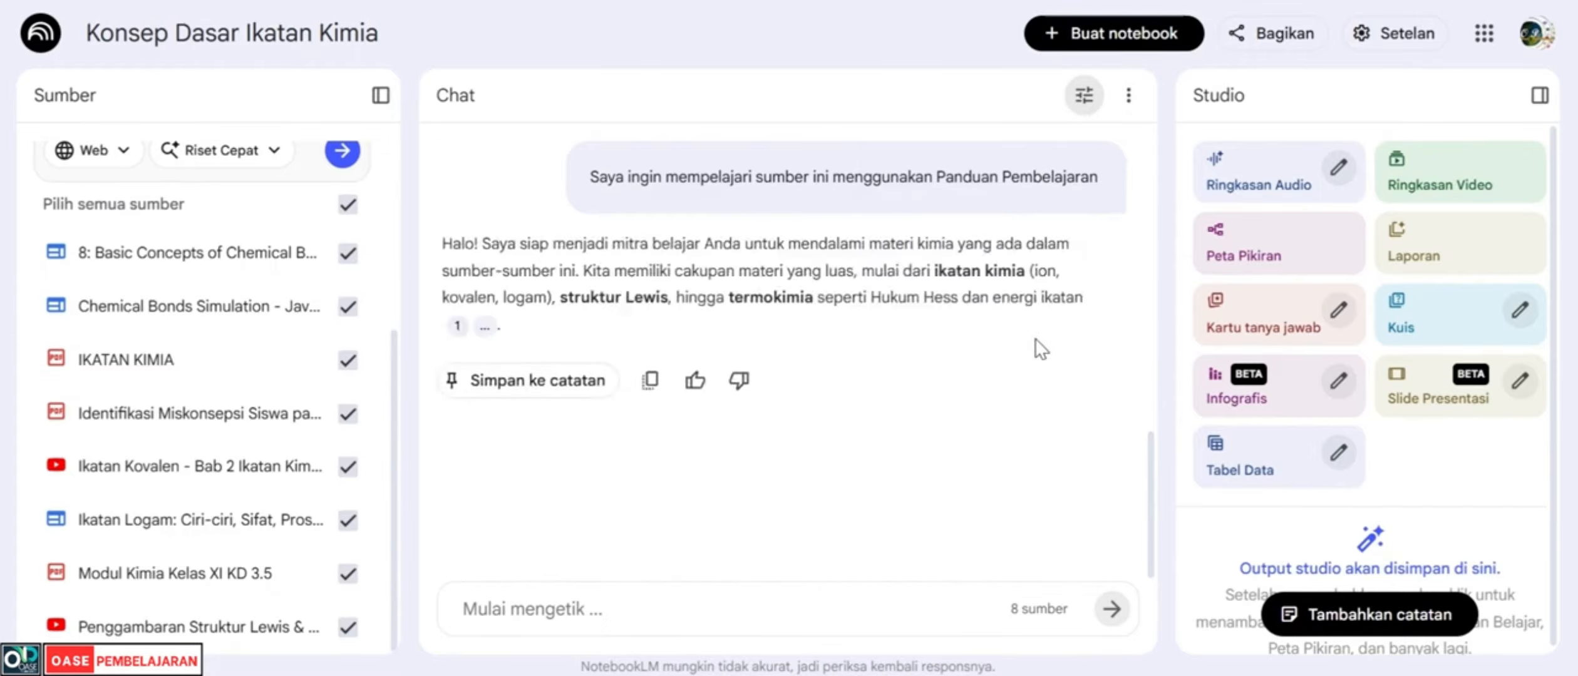
- Read through the study guide reply in the chat, including its questions to the learner and the suggested follow-up prompts
scroll(807, 314, up, 10)
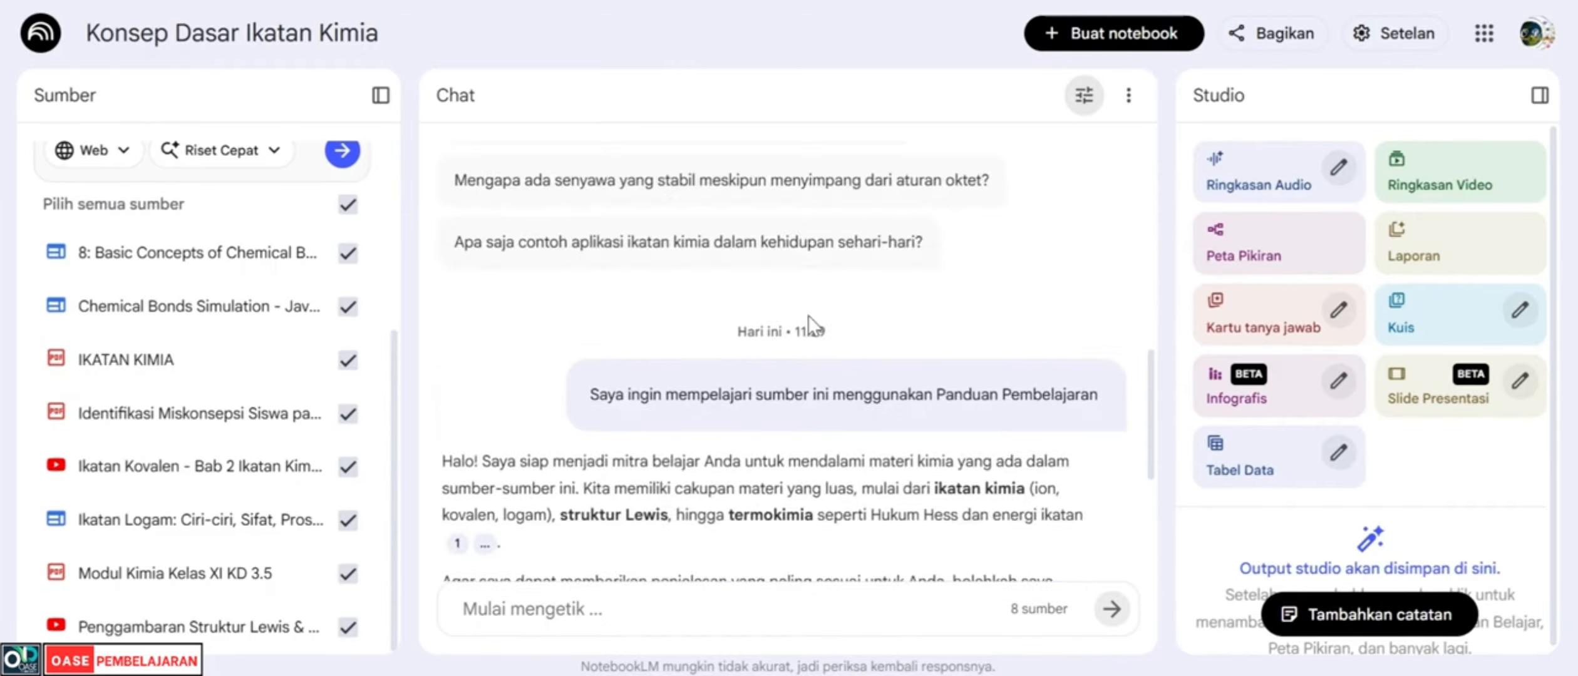
scroll(807, 328, up, 3)
scroll(808, 324, down, 6)
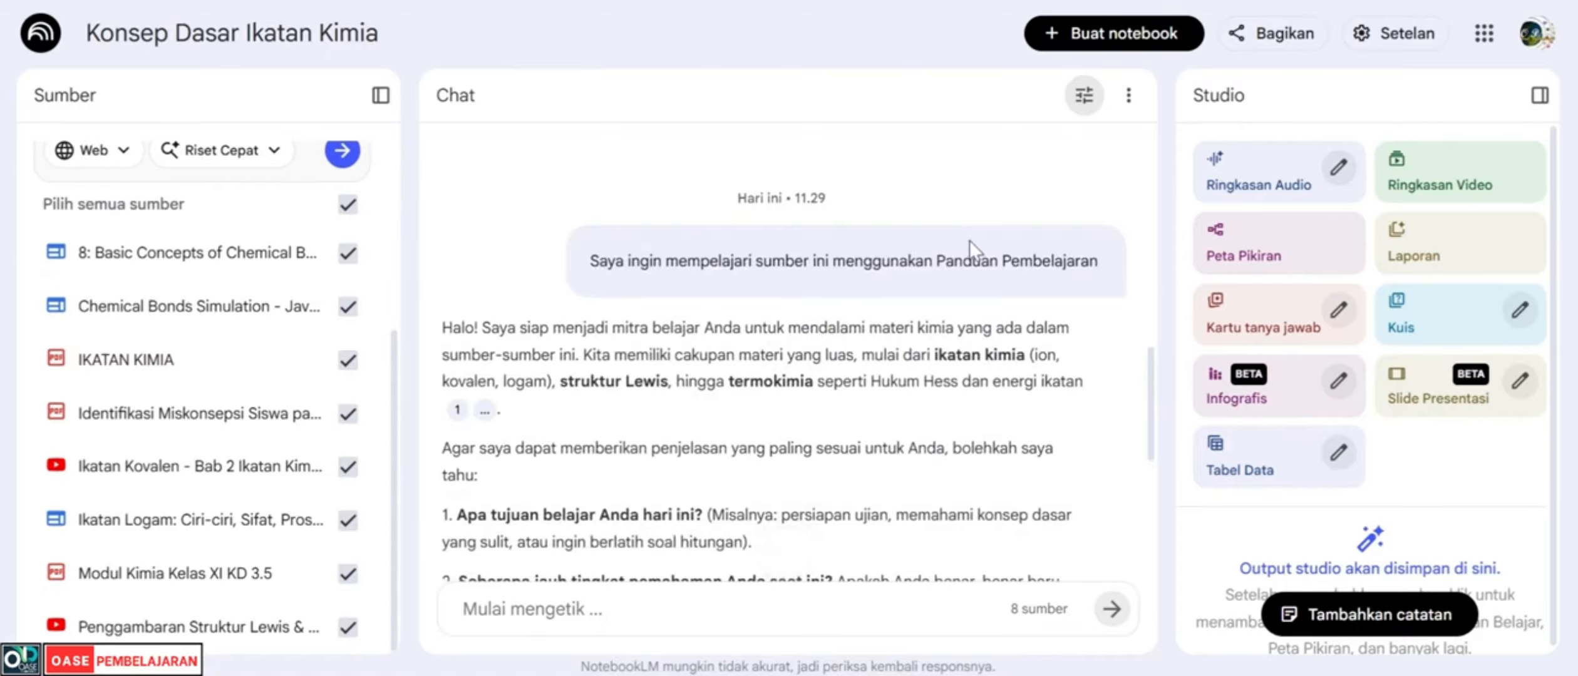
scroll(916, 254, down, 2)
scroll(915, 253, up, 2)
scroll(814, 291, down, 7)
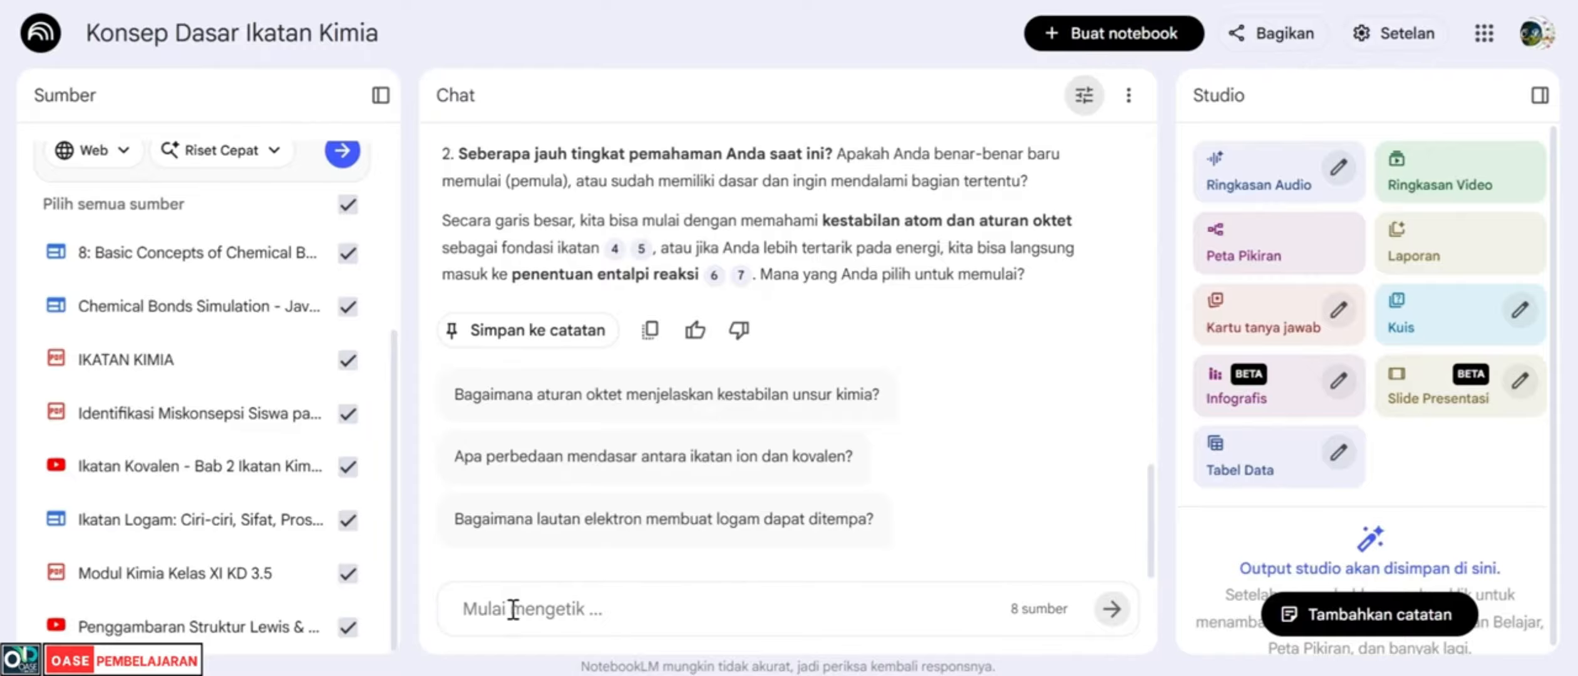
- Start customizing a video overview (Ringkasan Video) and choose the Warisan budaya visual style
scroll(939, 373, up, 15)
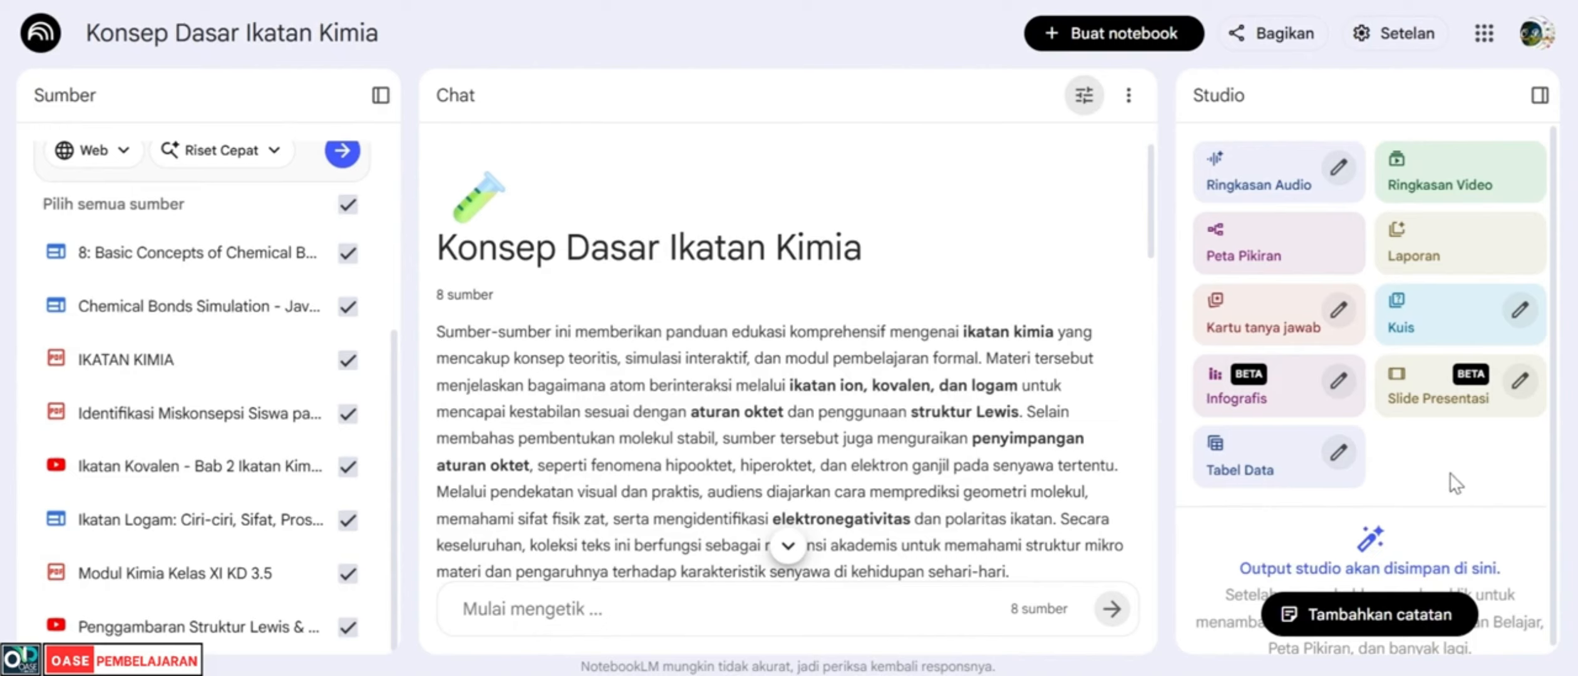
click(1465, 180)
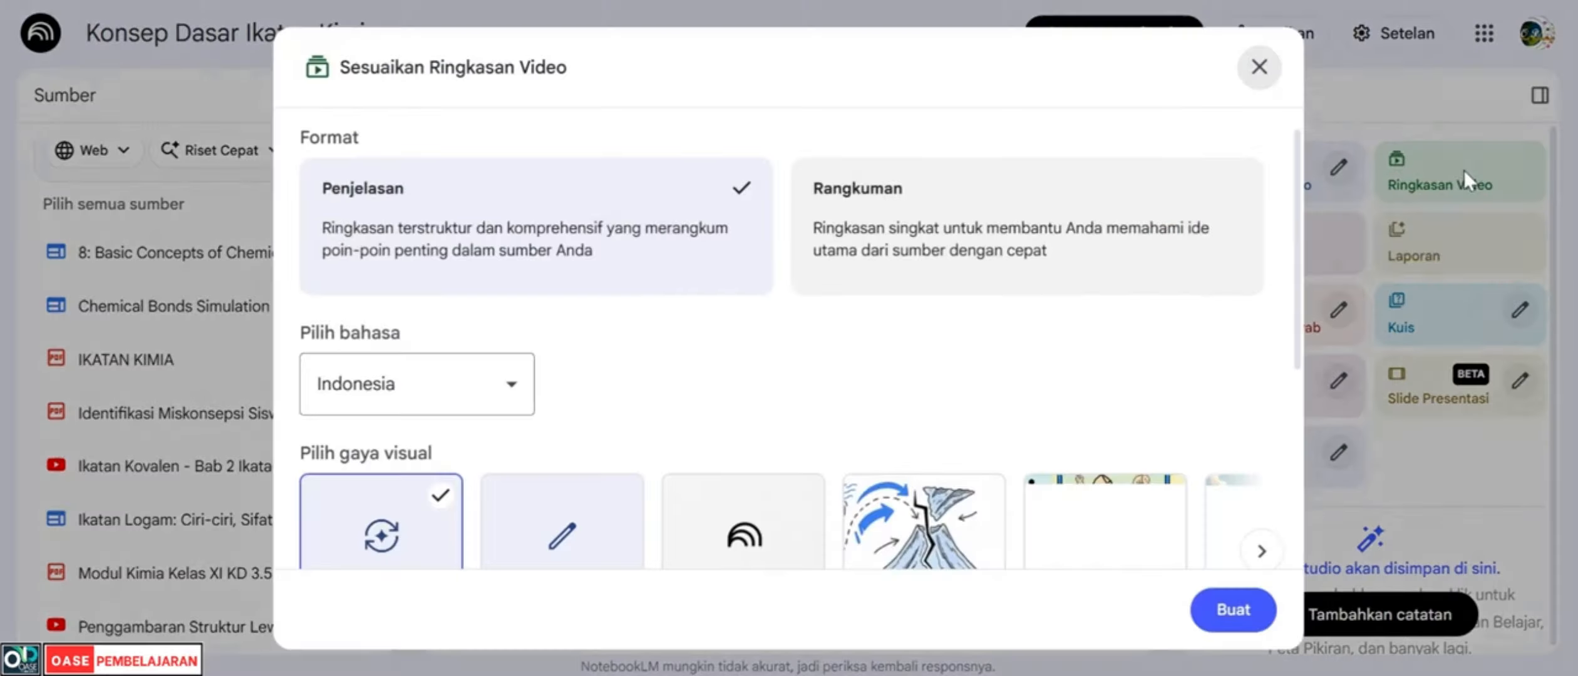
scroll(891, 322, down, 4)
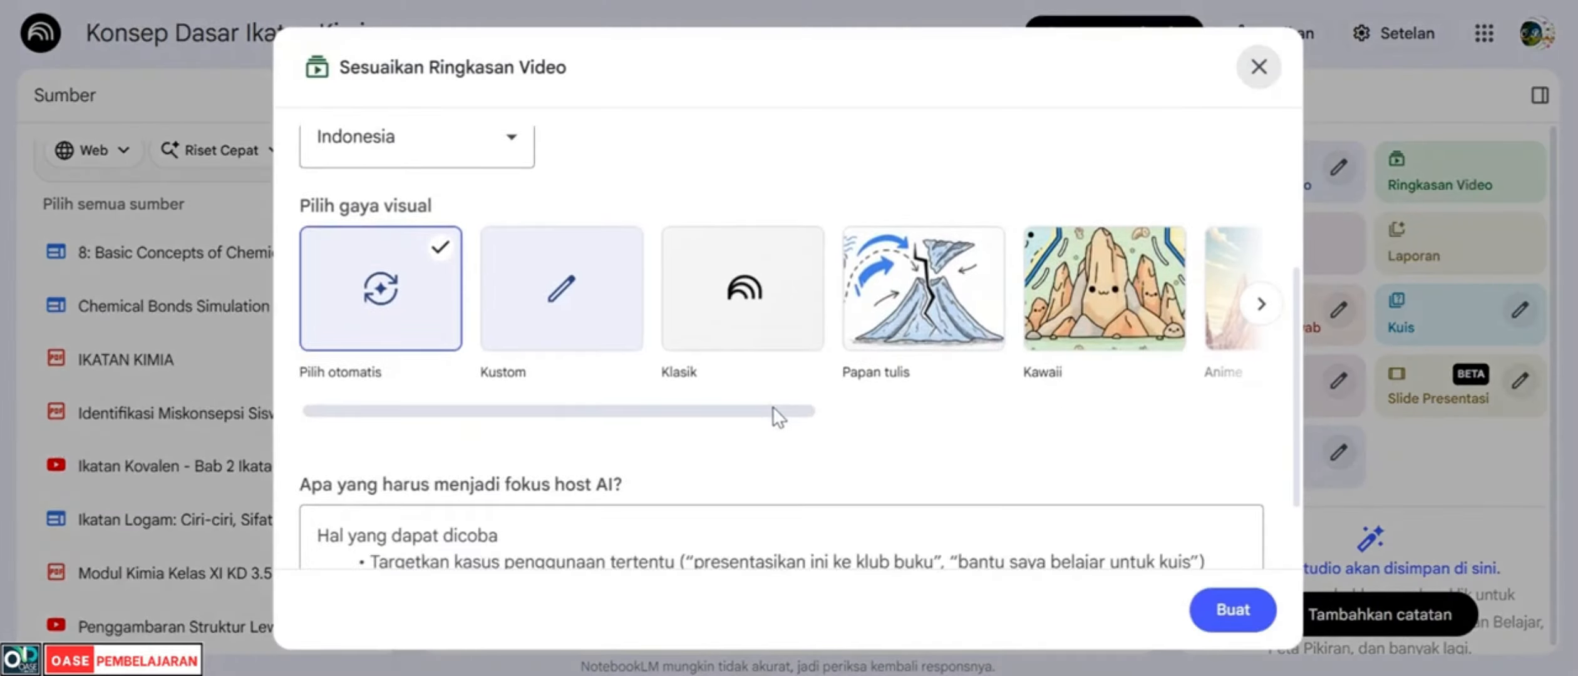
drag(773, 410, 1240, 432)
click(1004, 313)
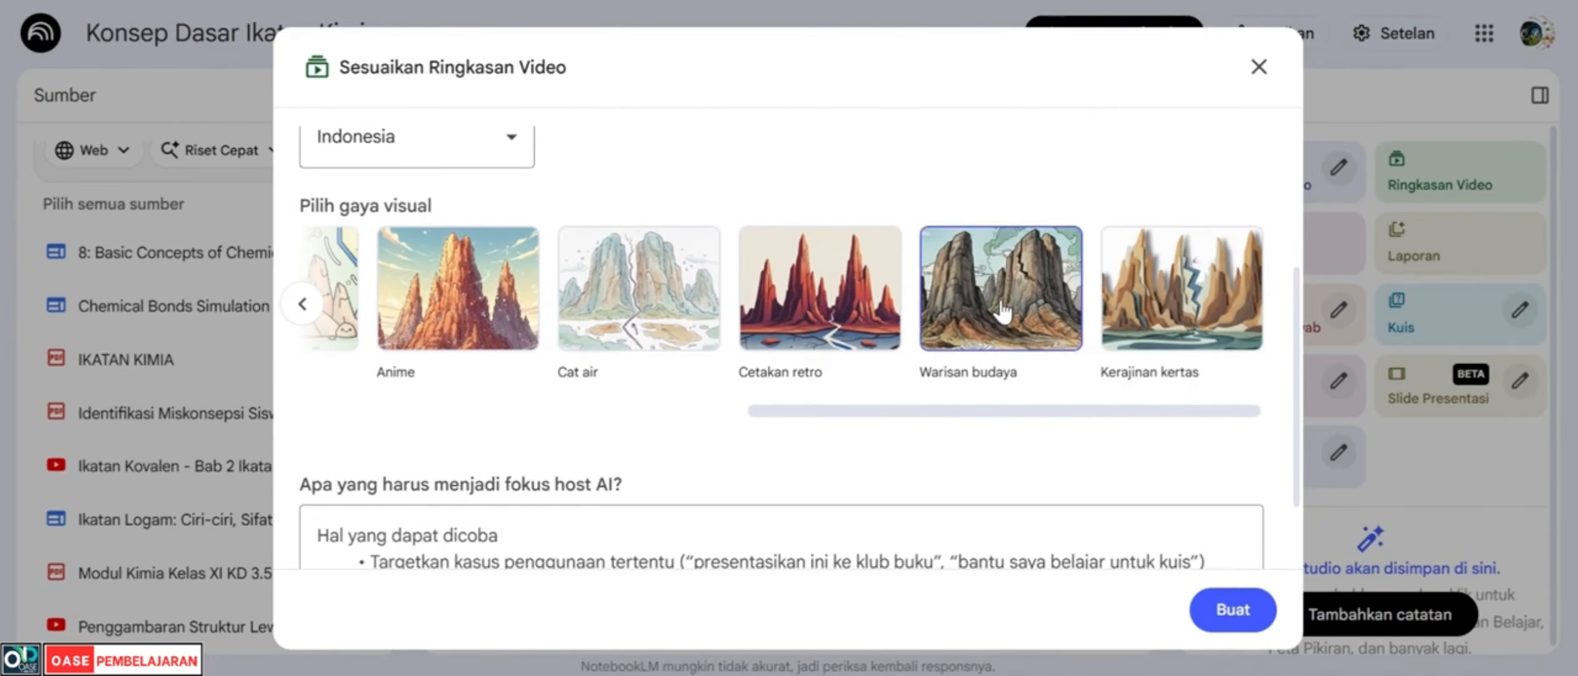
- Set the video's focus to an easily understood clip on ikatan kimia for beginner students, with clear language and images that motivate learning, and generate it
scroll(836, 401, down, 2)
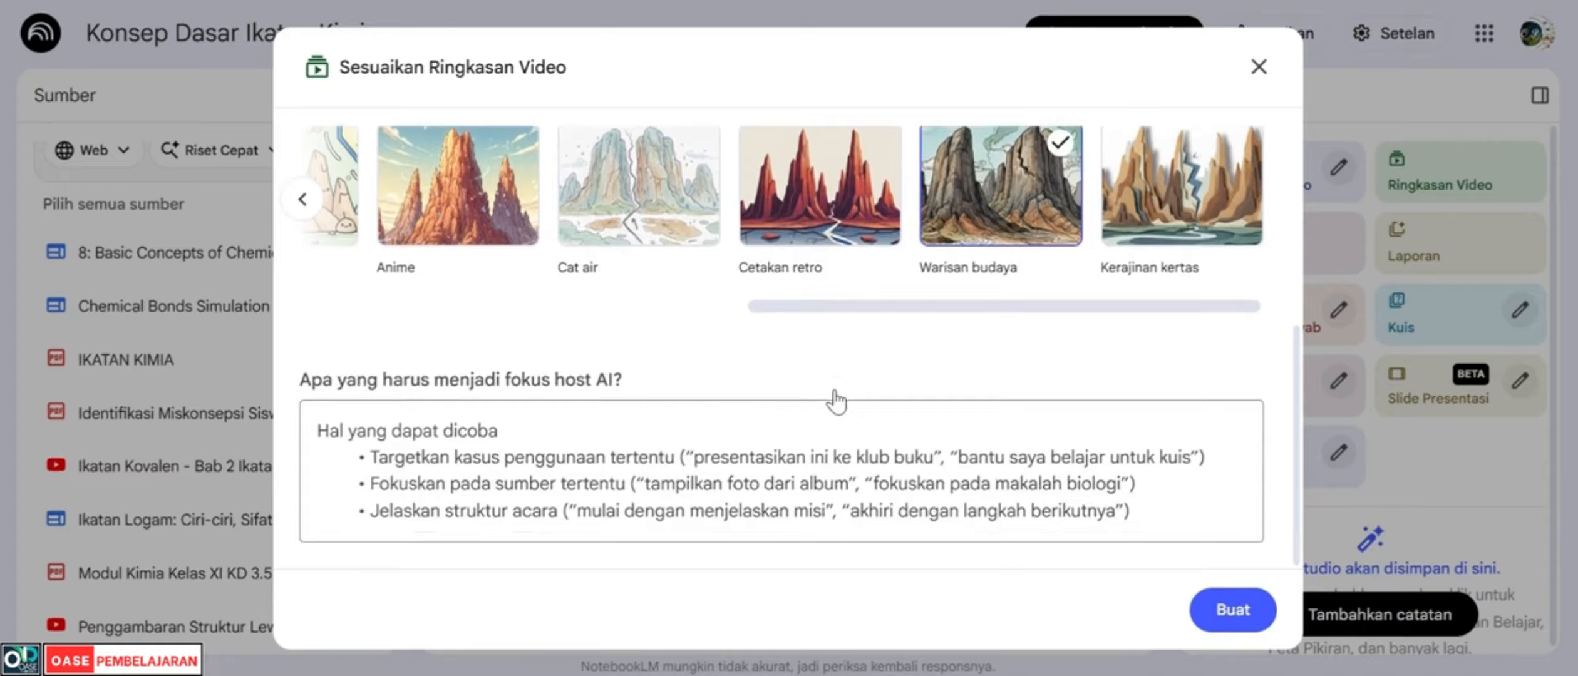
click(783, 428)
key(ctrl+v)
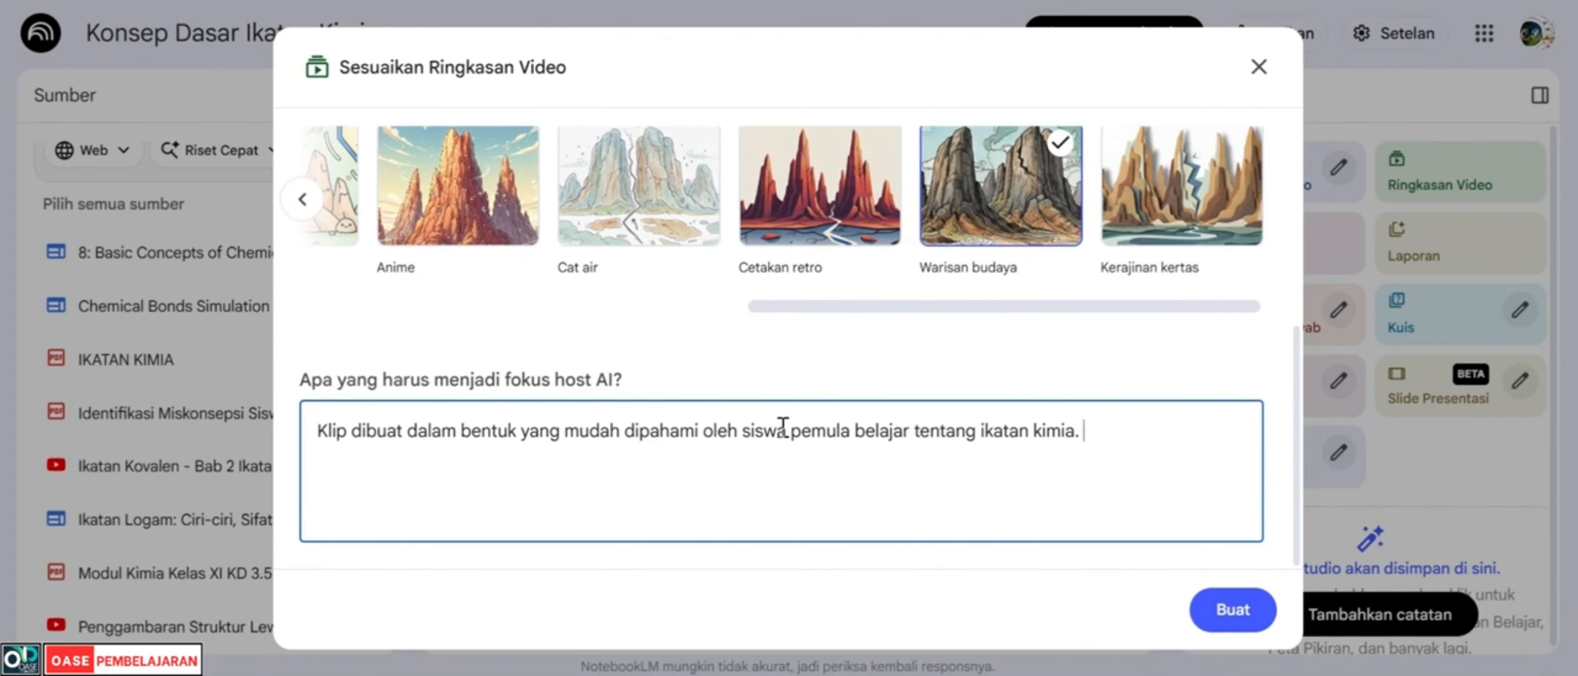
key(ctrl+v)
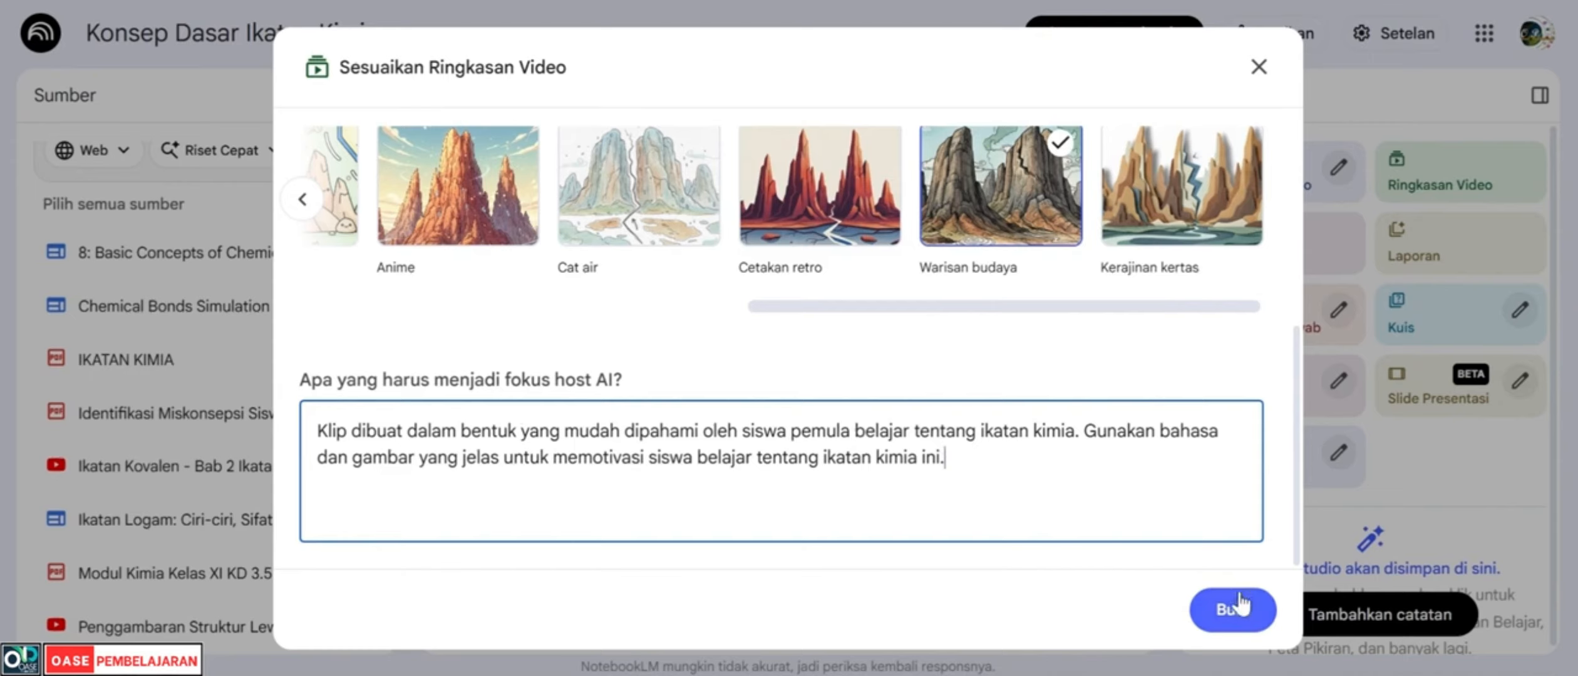
click(1237, 613)
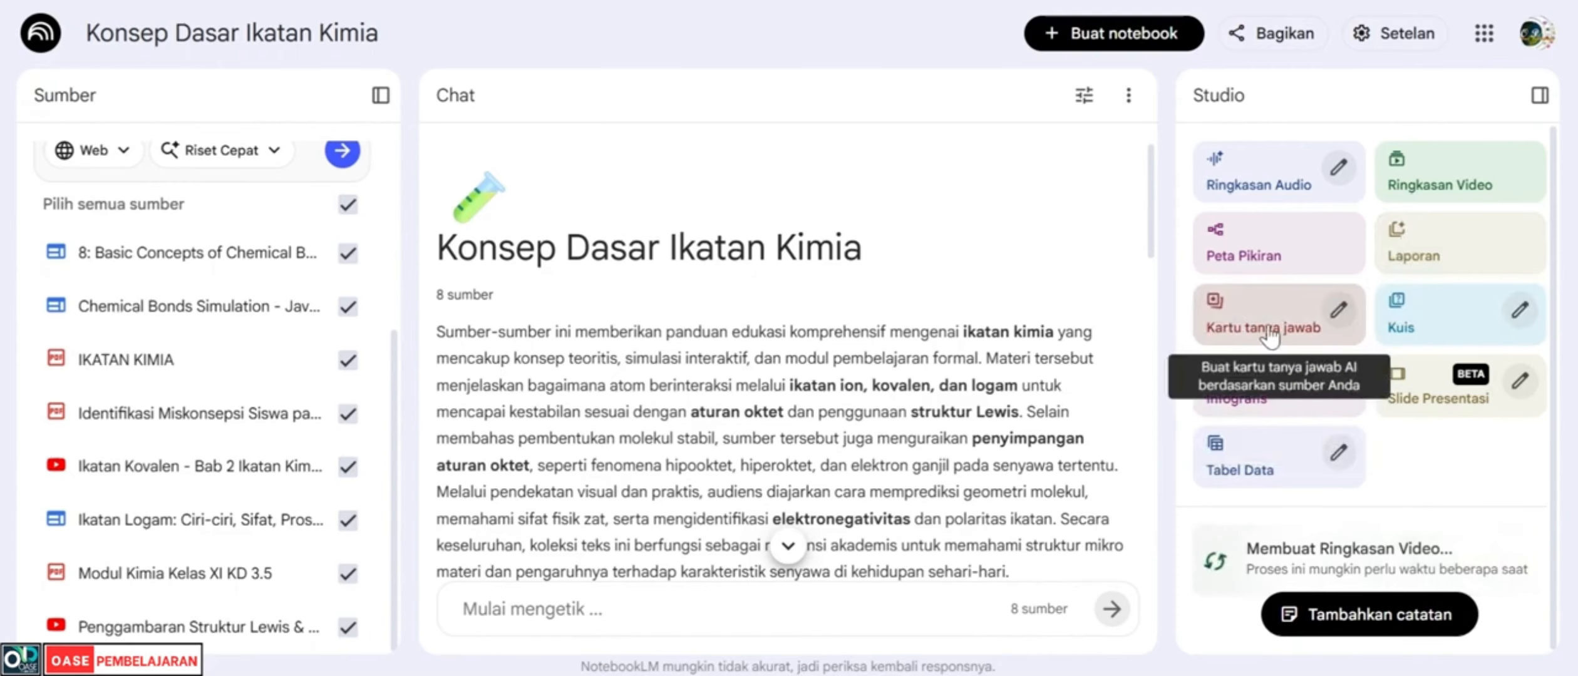
- Generate a quiz with Lebih Banyak questions testing students' initial understanding of ikatan kimia, from konsep dasar to konsep lanjutan
click(1519, 310)
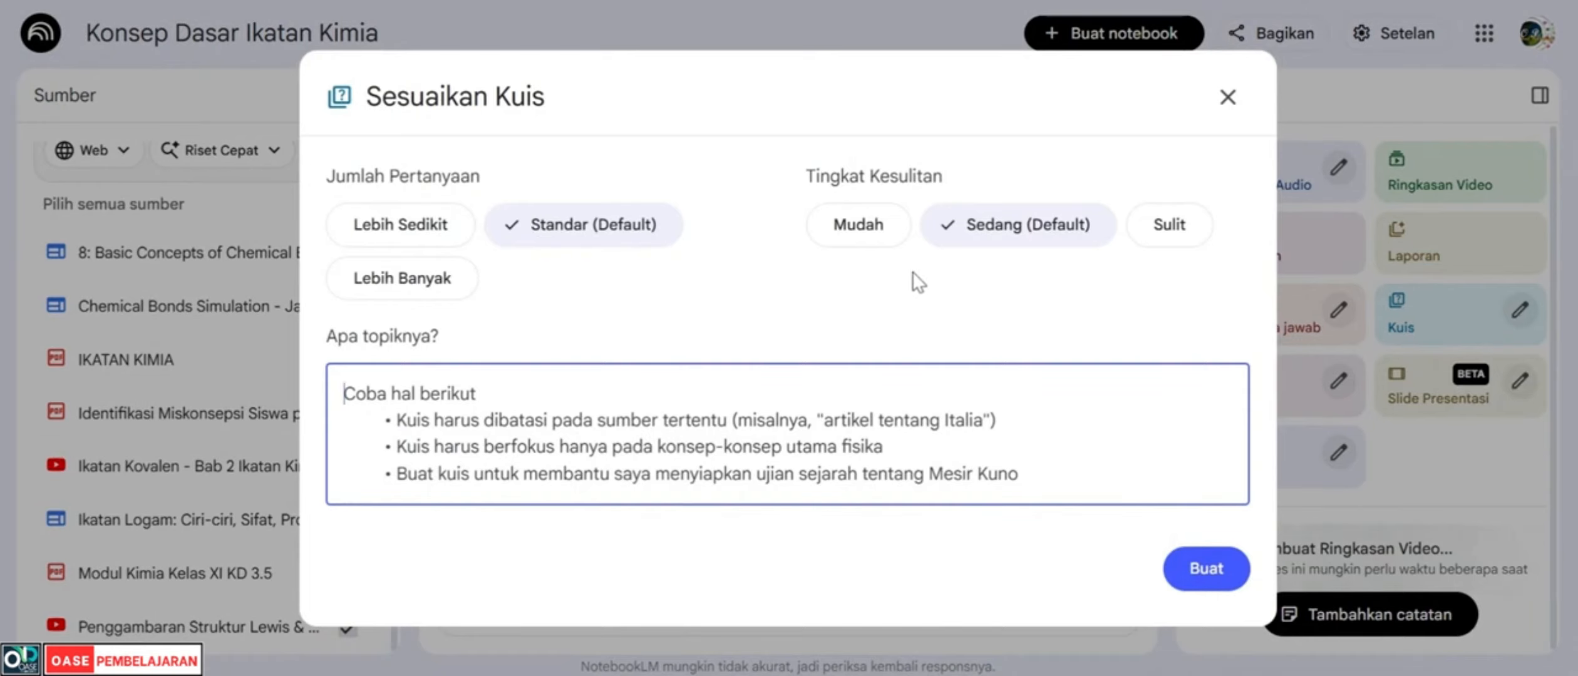
click(404, 281)
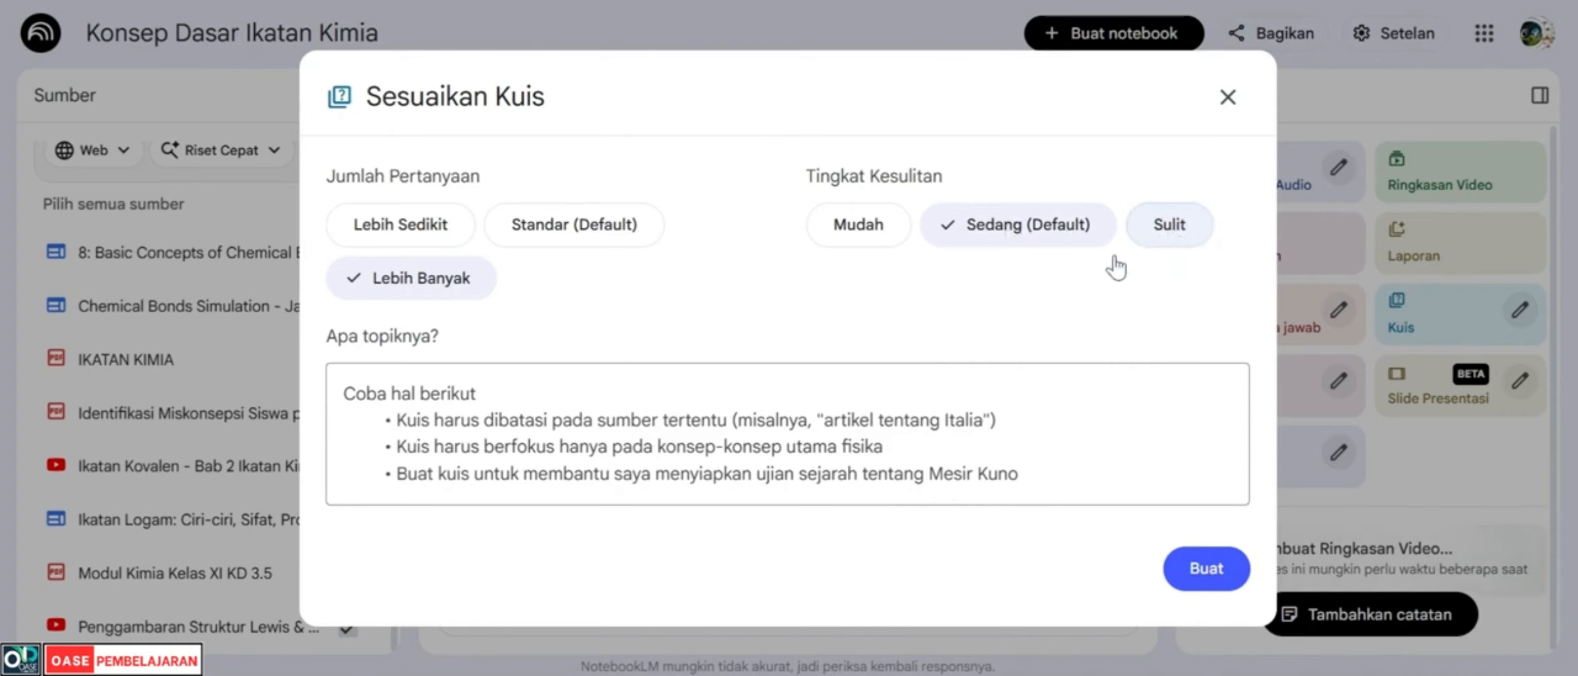
click(512, 394)
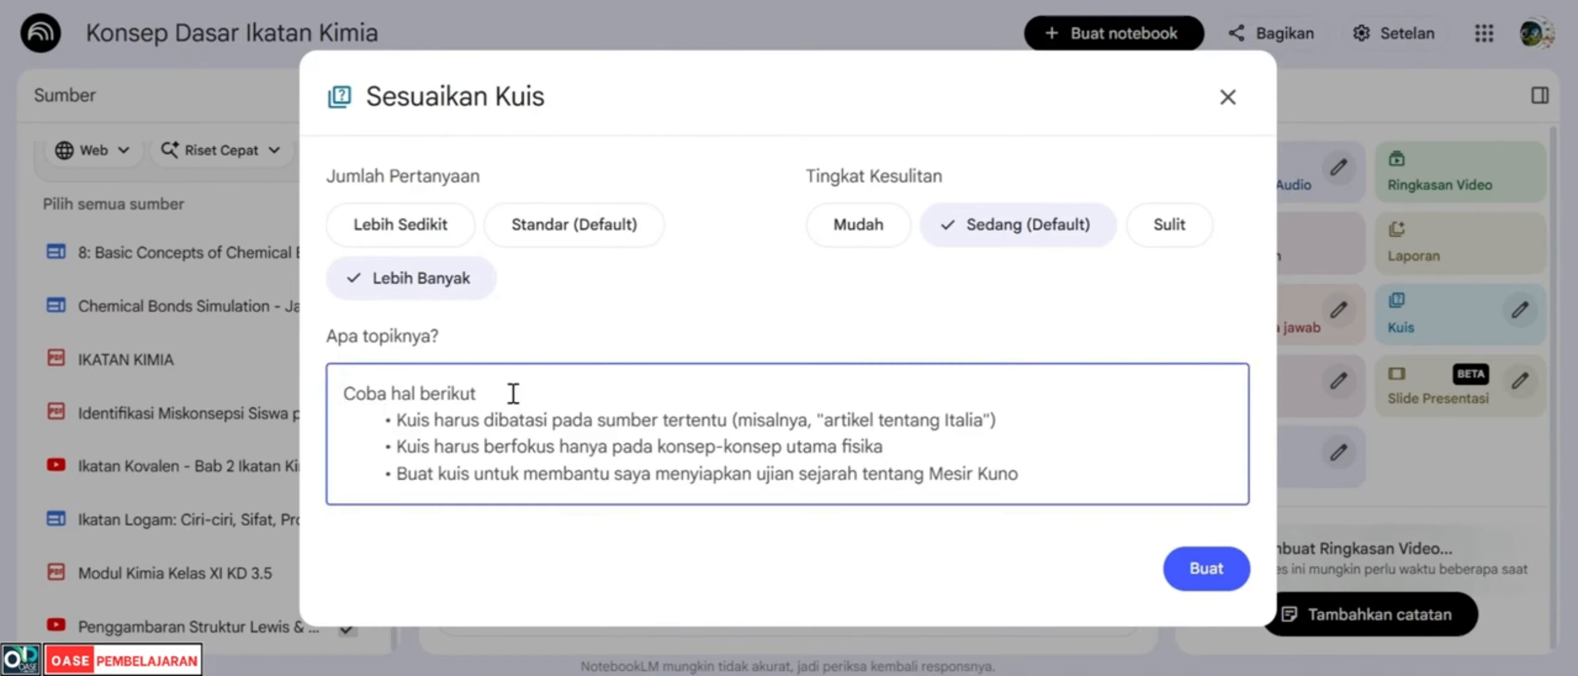
text(Buatkan kuis untuk menguji pemahaman awal siswa tentang ikatan kimia. Soal dimulai dari konsep dasar sampai konsep lanjutan tentang ikatan kimia.)
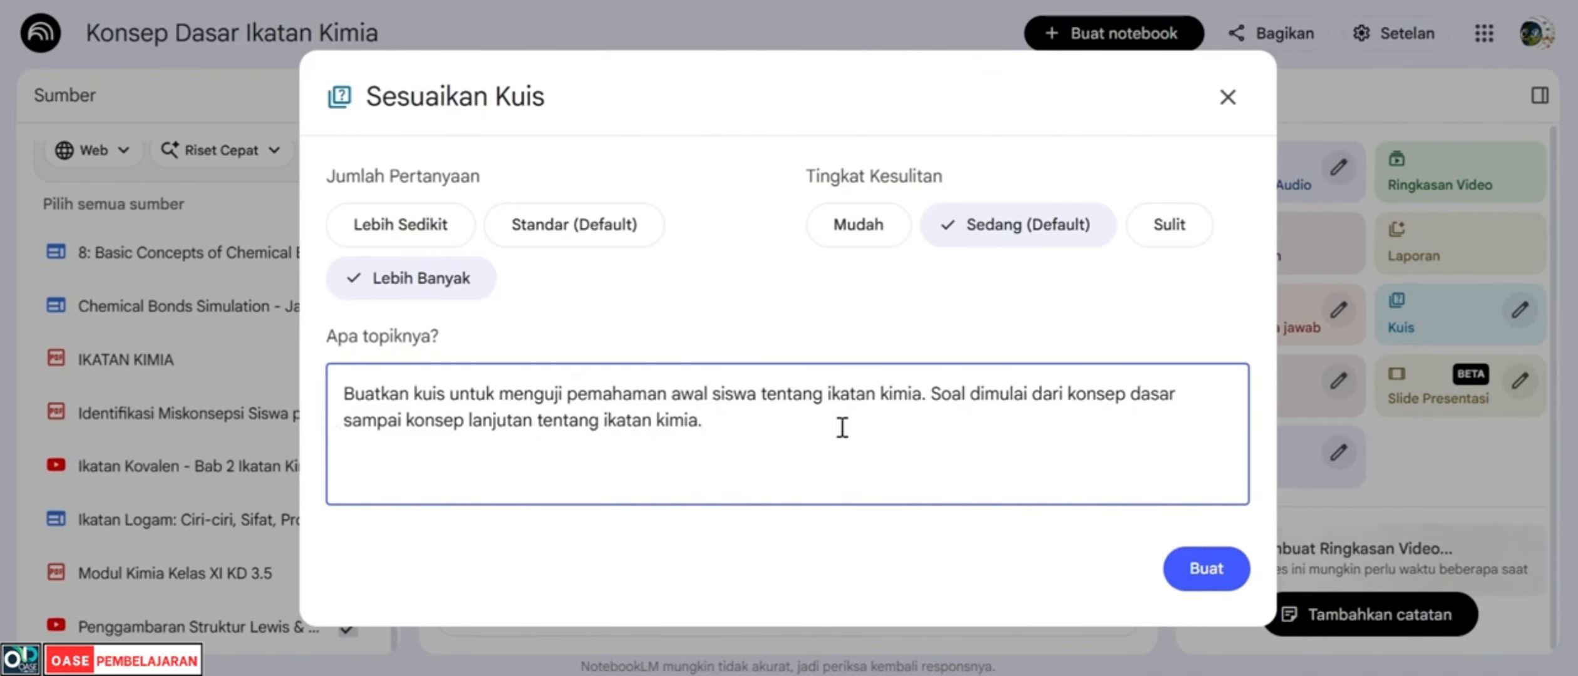
click(1208, 581)
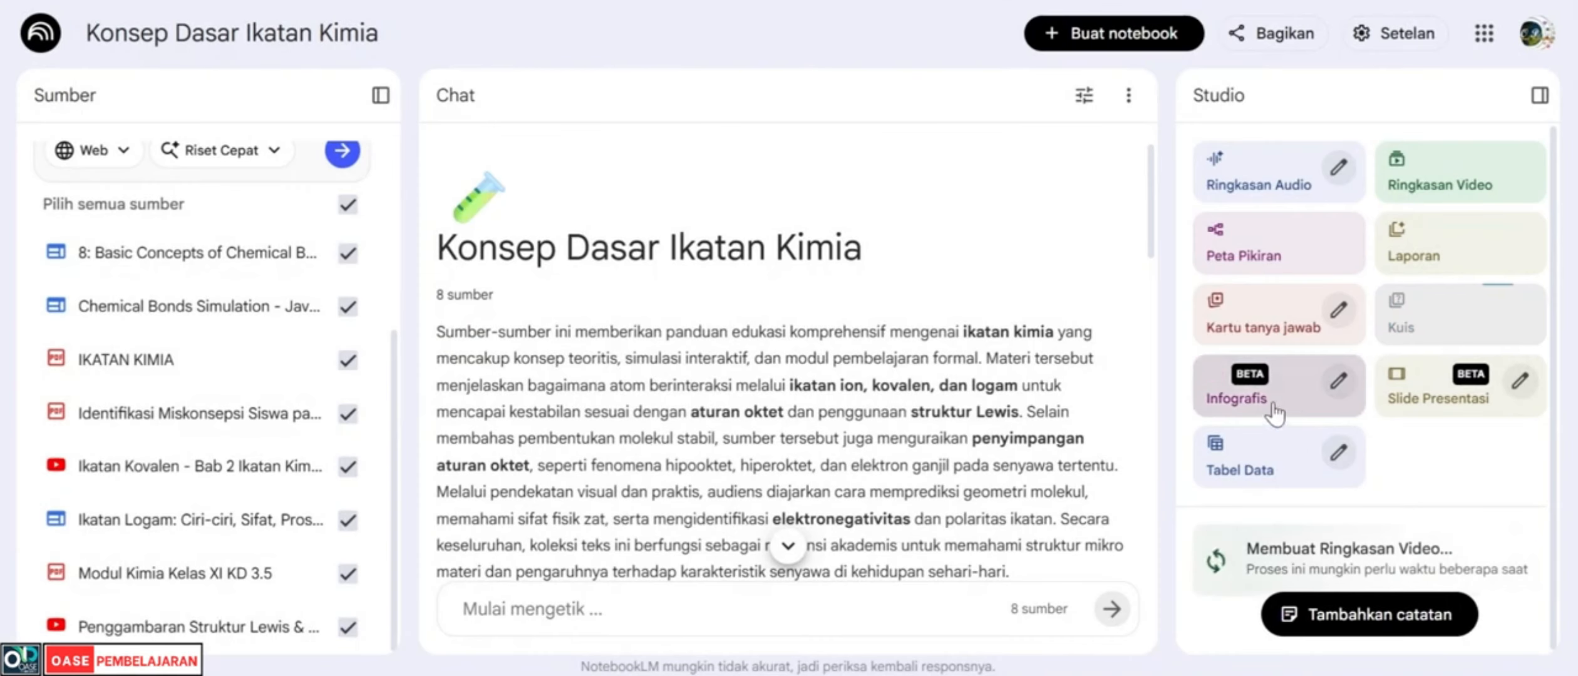
- Generate a slide presentation (Slide Presentasi) from the notebook sources with the default options
scroll(1475, 493, down, 1)
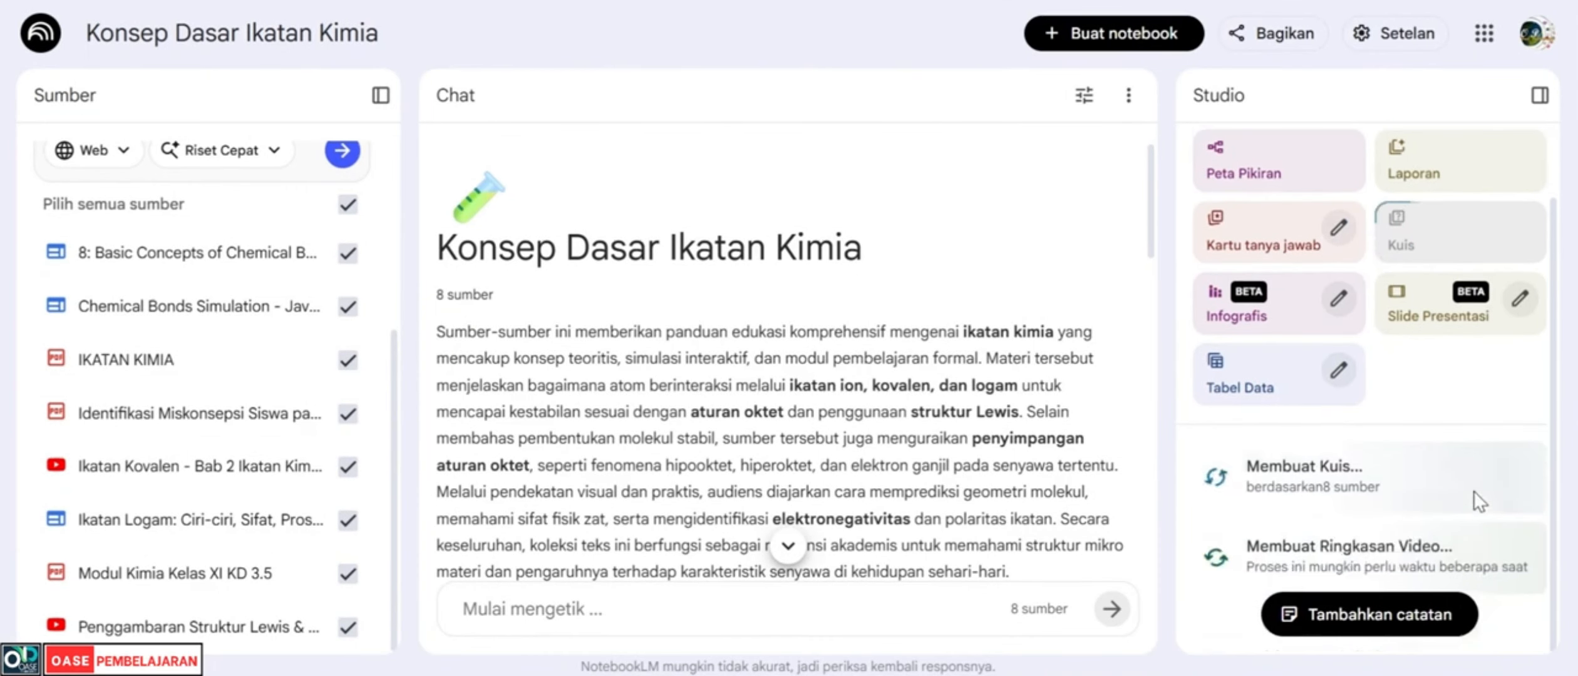
click(1456, 316)
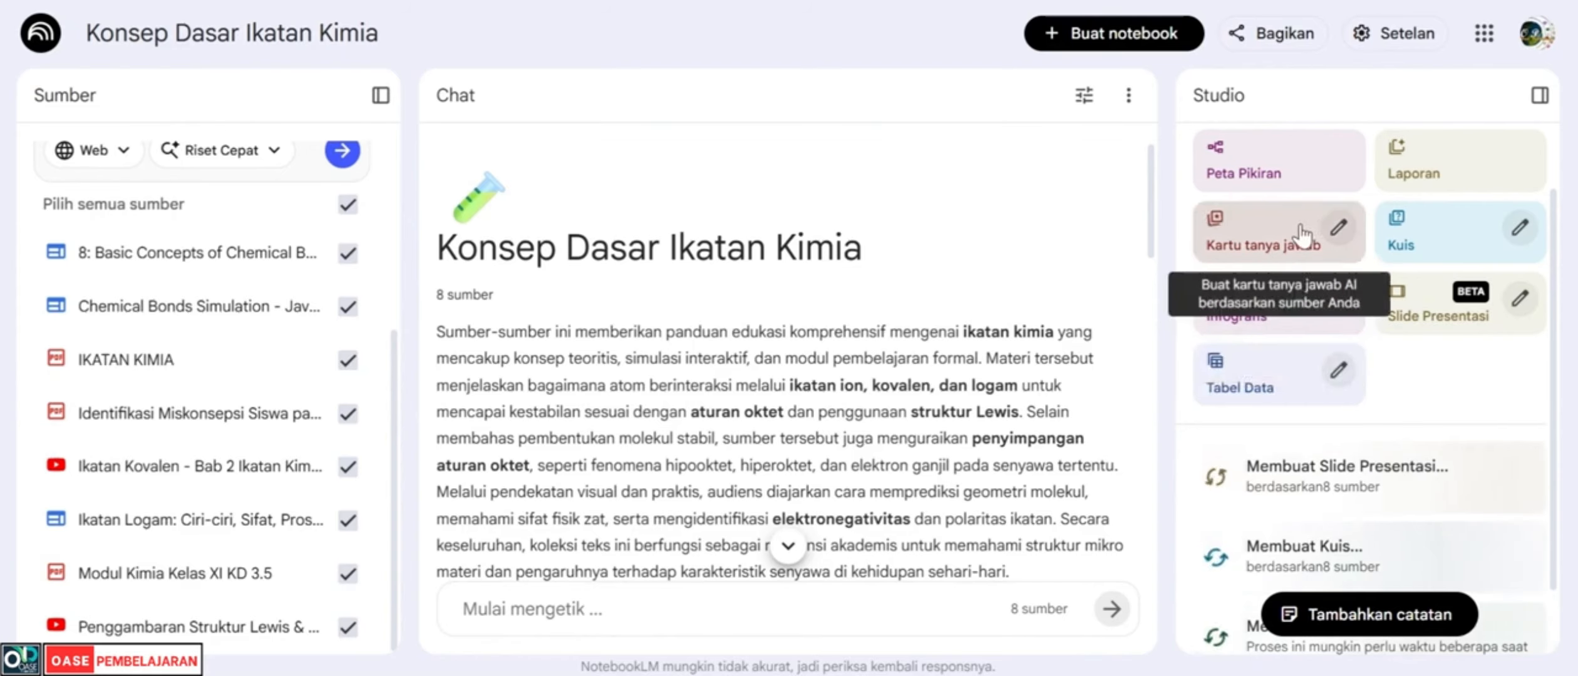
- Check the generation progress of the slide presentation, quiz and video overview, and look over the available notebook settings
scroll(1304, 254, up, 2)
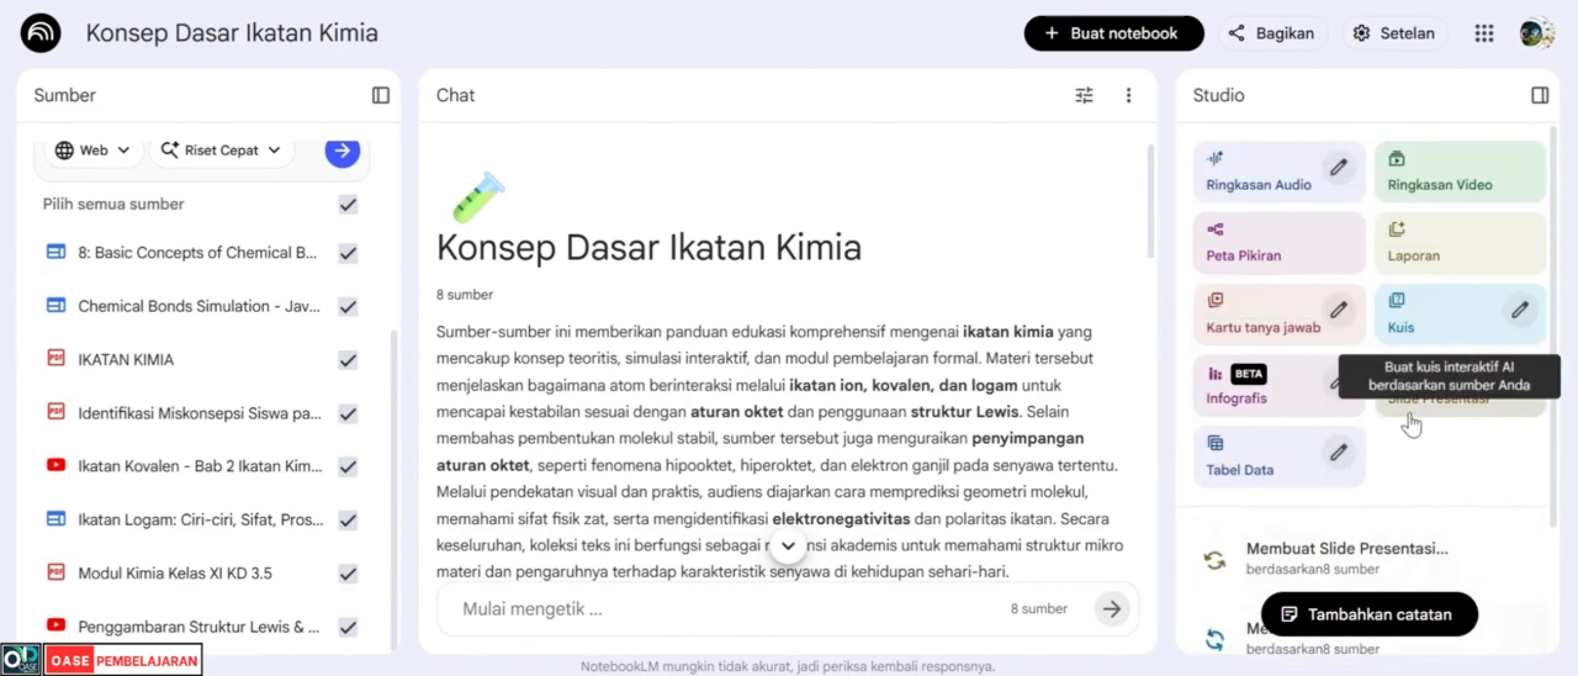
scroll(1500, 434, down, 3)
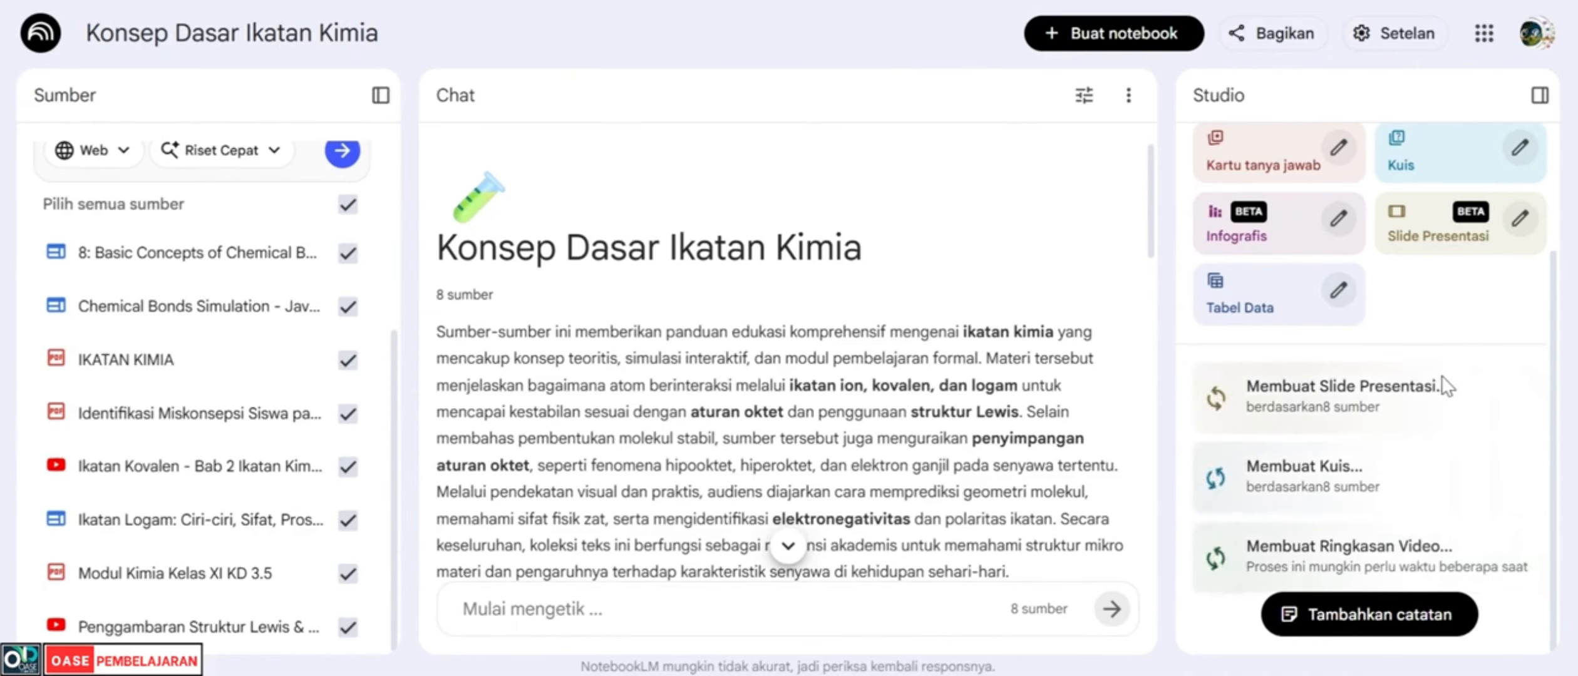
scroll(1393, 400, up, 3)
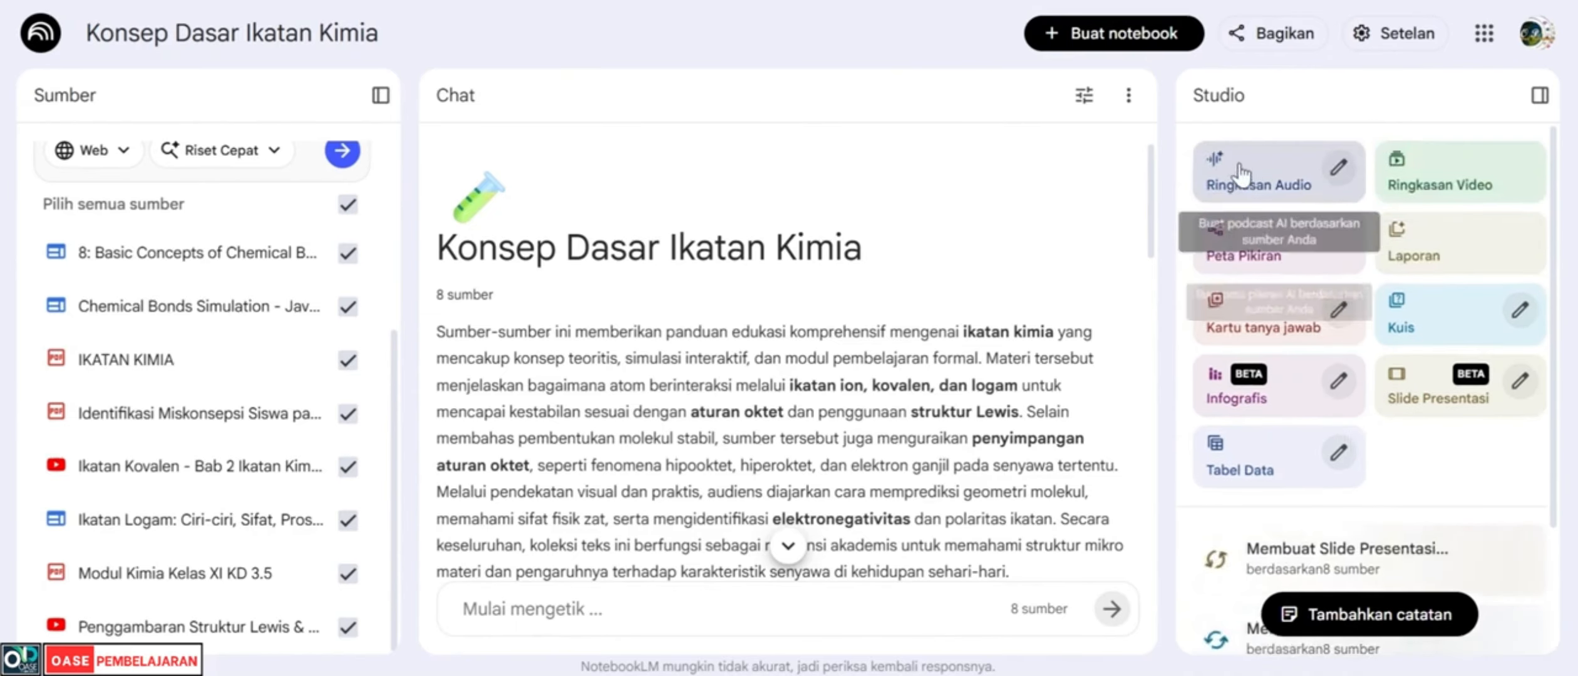
scroll(1452, 513, down, 3)
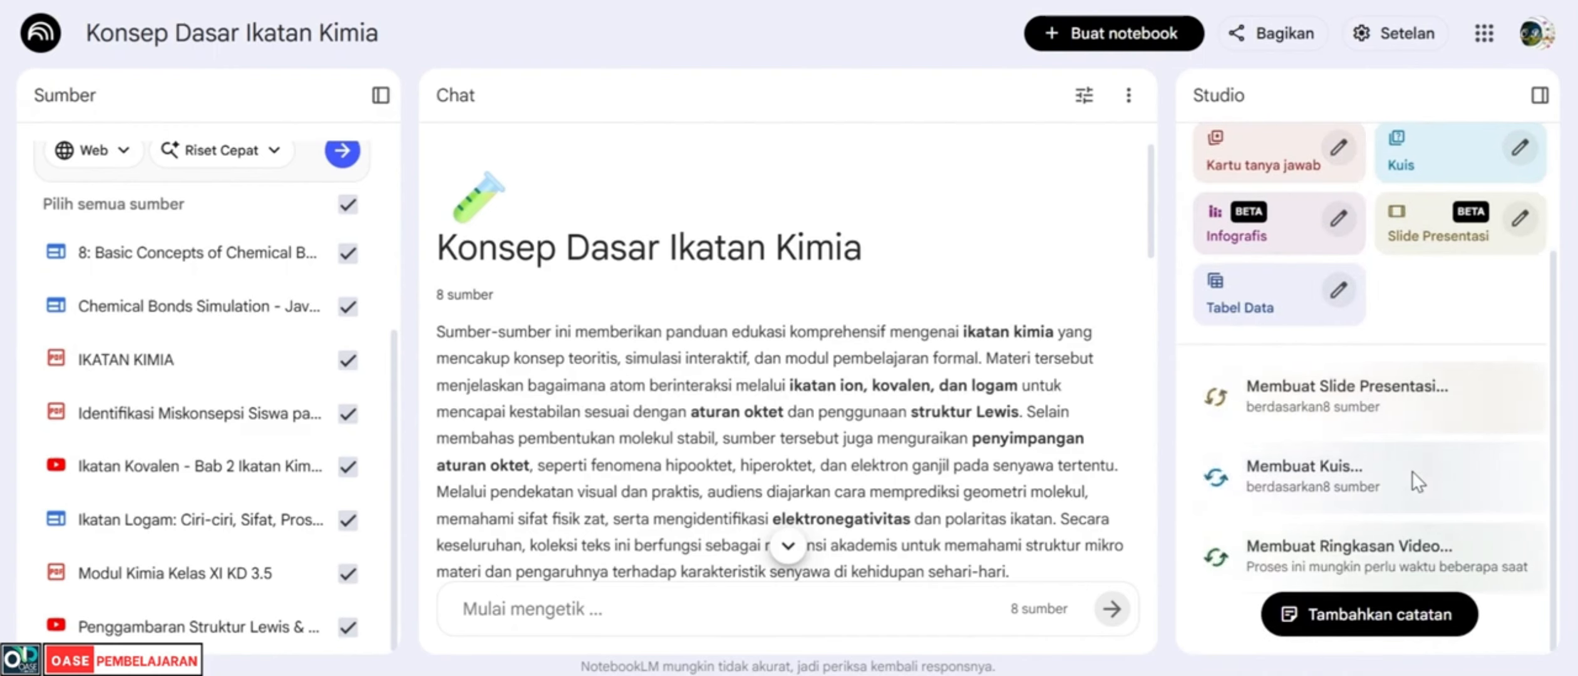
scroll(1283, 375, up, 3)
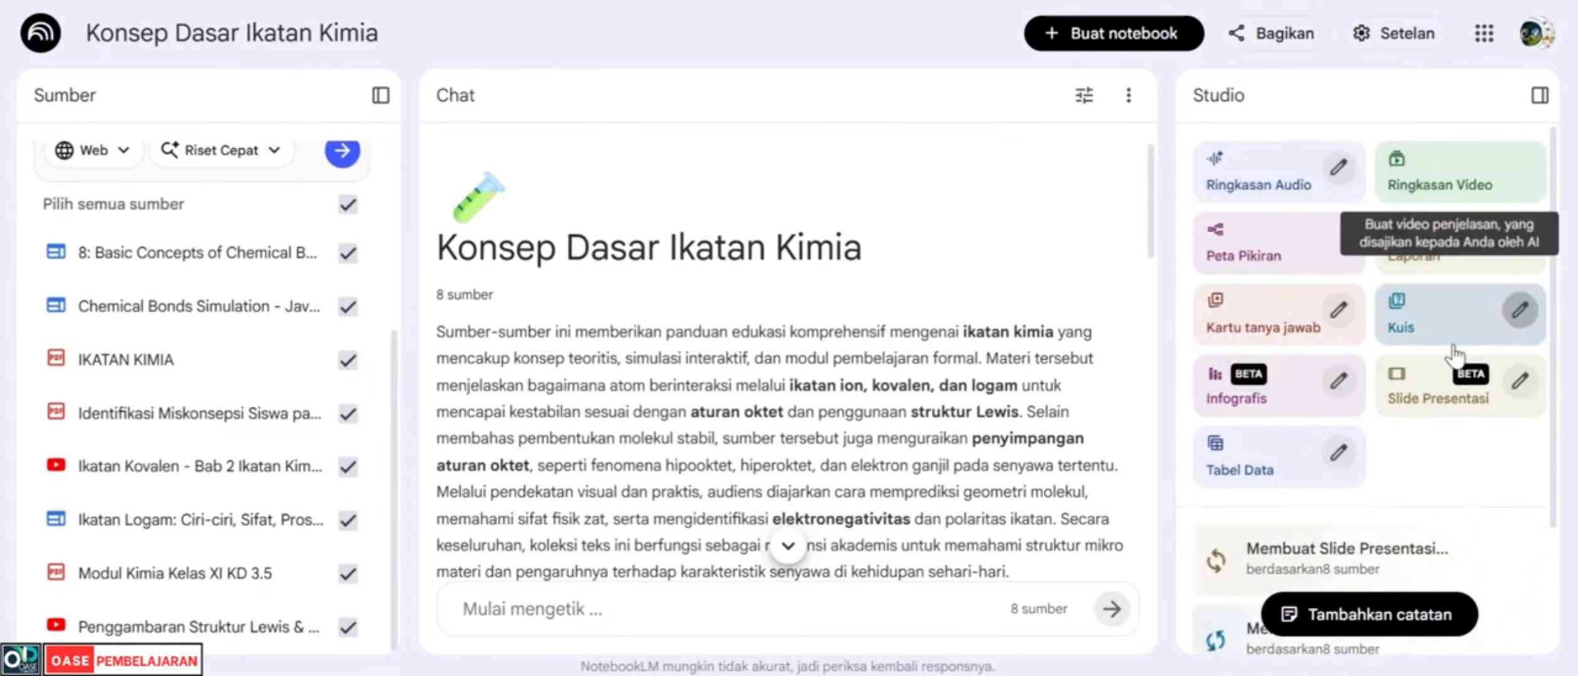
click(1389, 171)
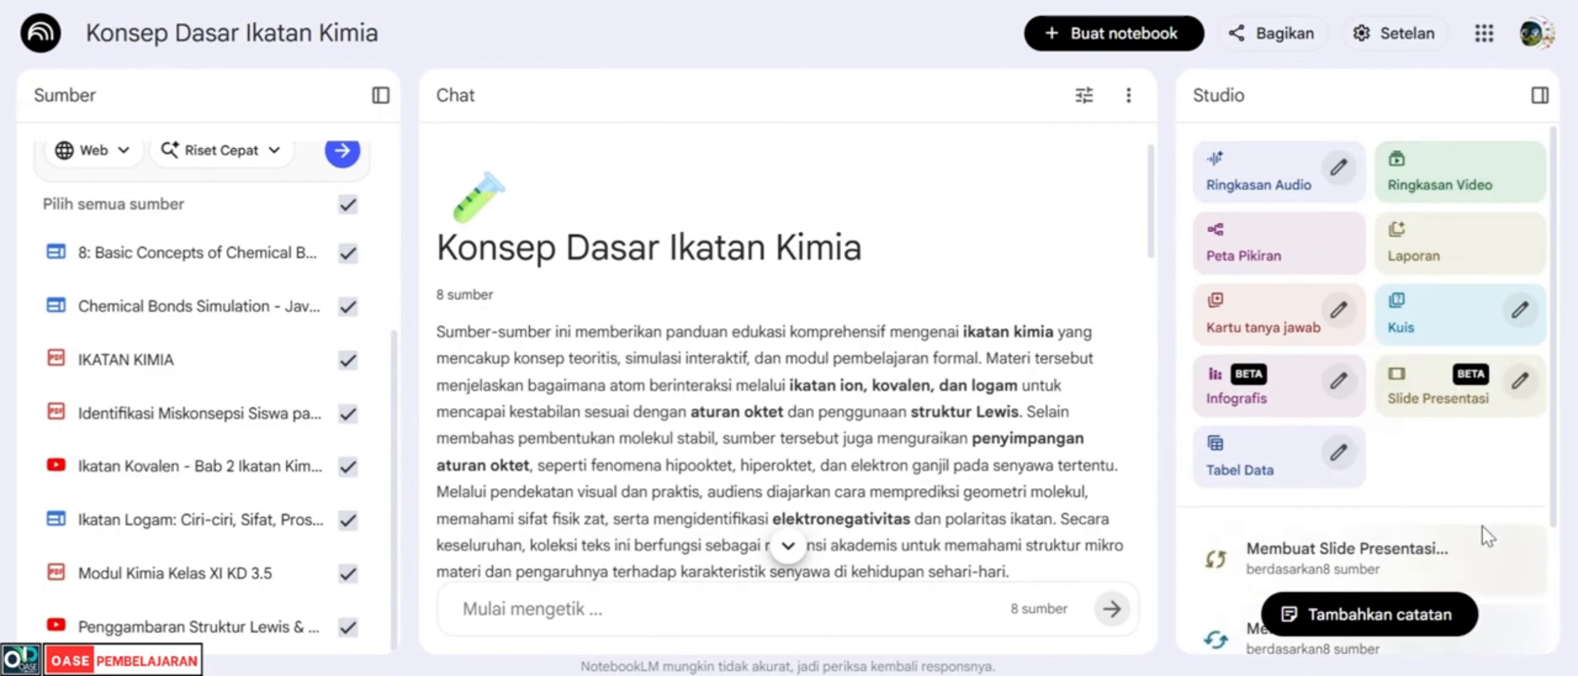
scroll(1481, 525, down, 3)
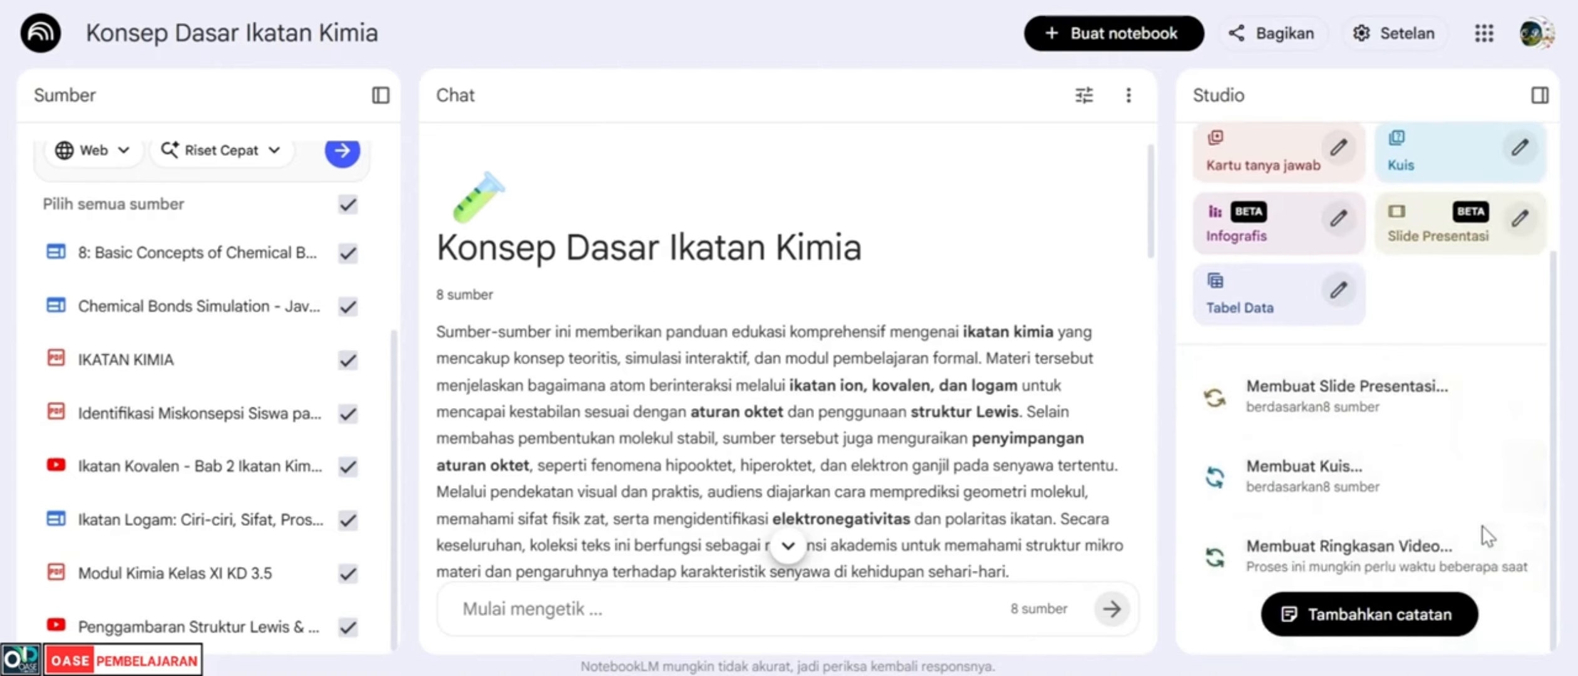
scroll(1470, 490, up, 3)
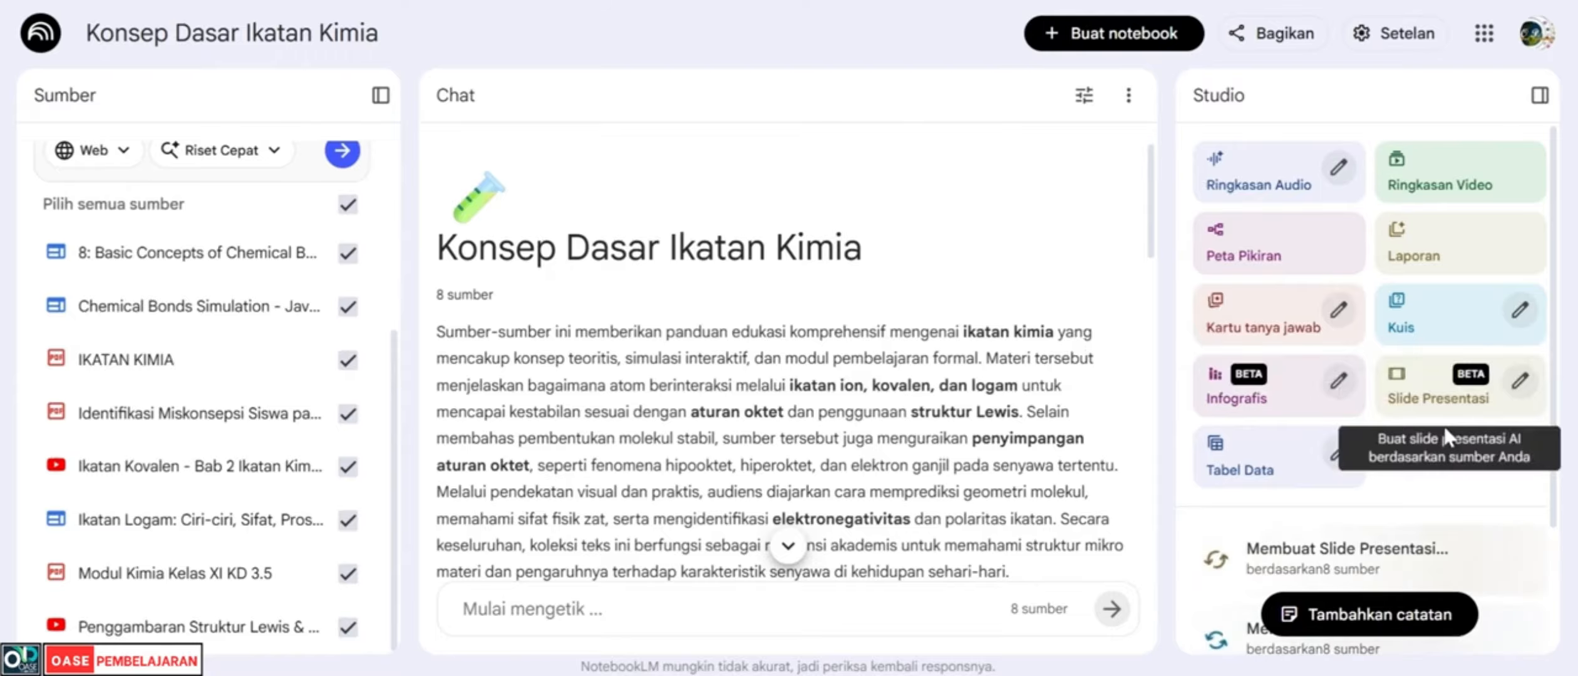
scroll(1064, 266, down, 2)
scroll(1063, 262, up, 2)
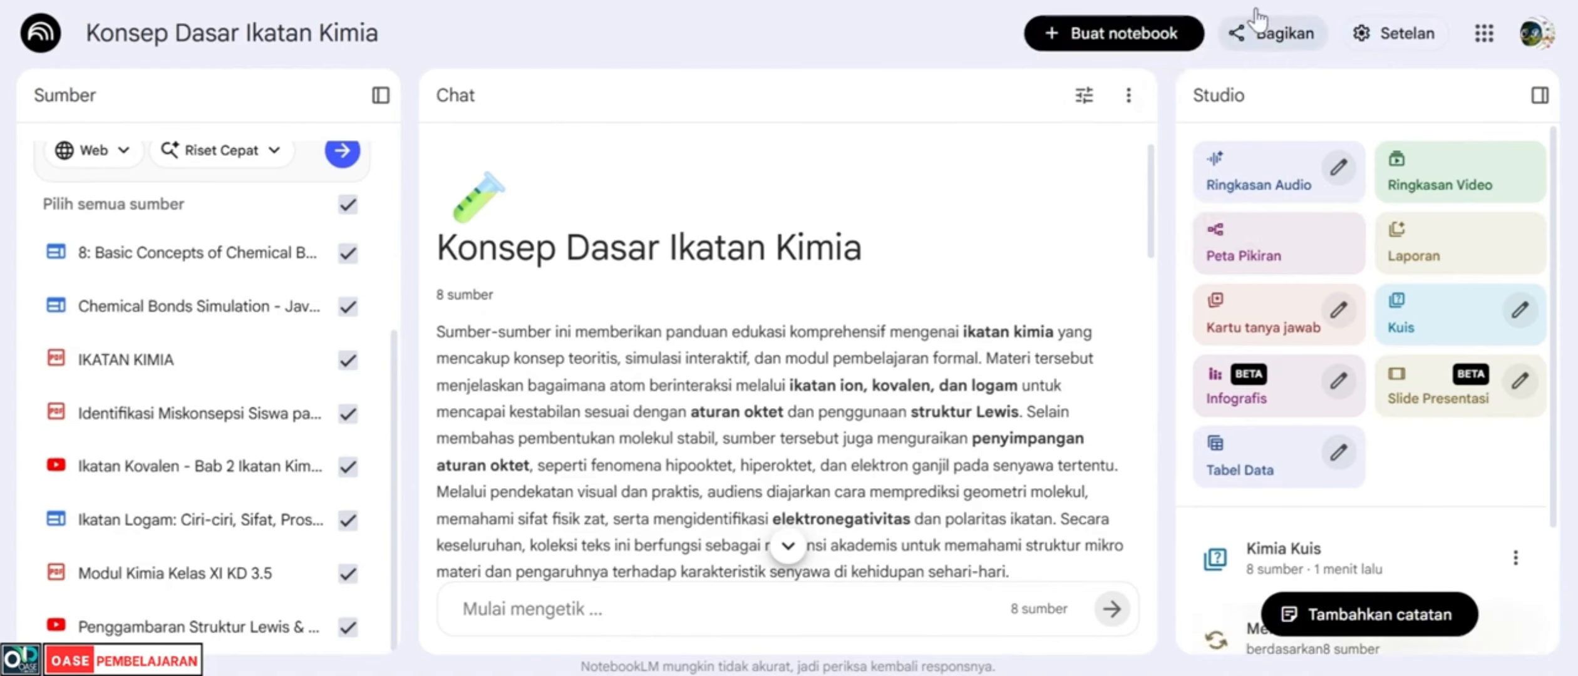
click(1411, 39)
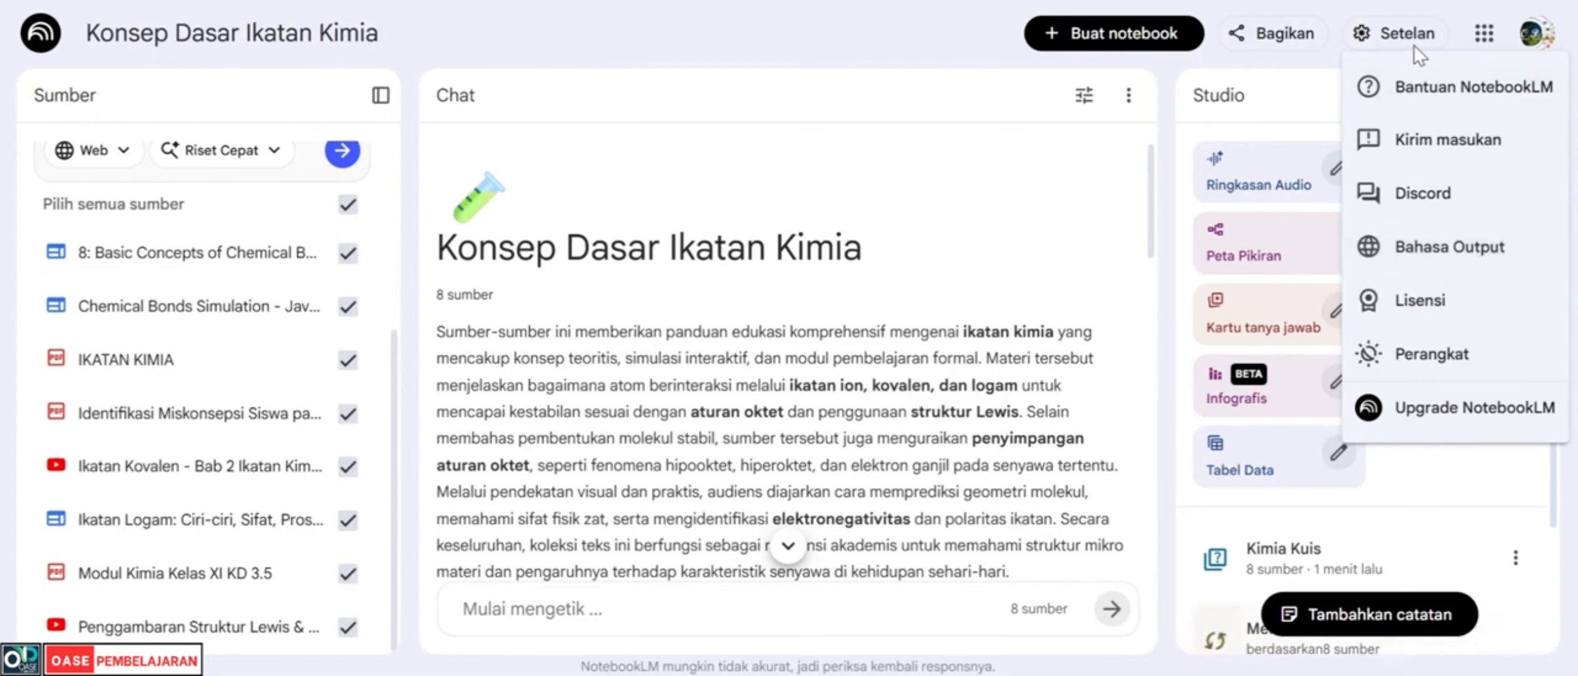
click(981, 160)
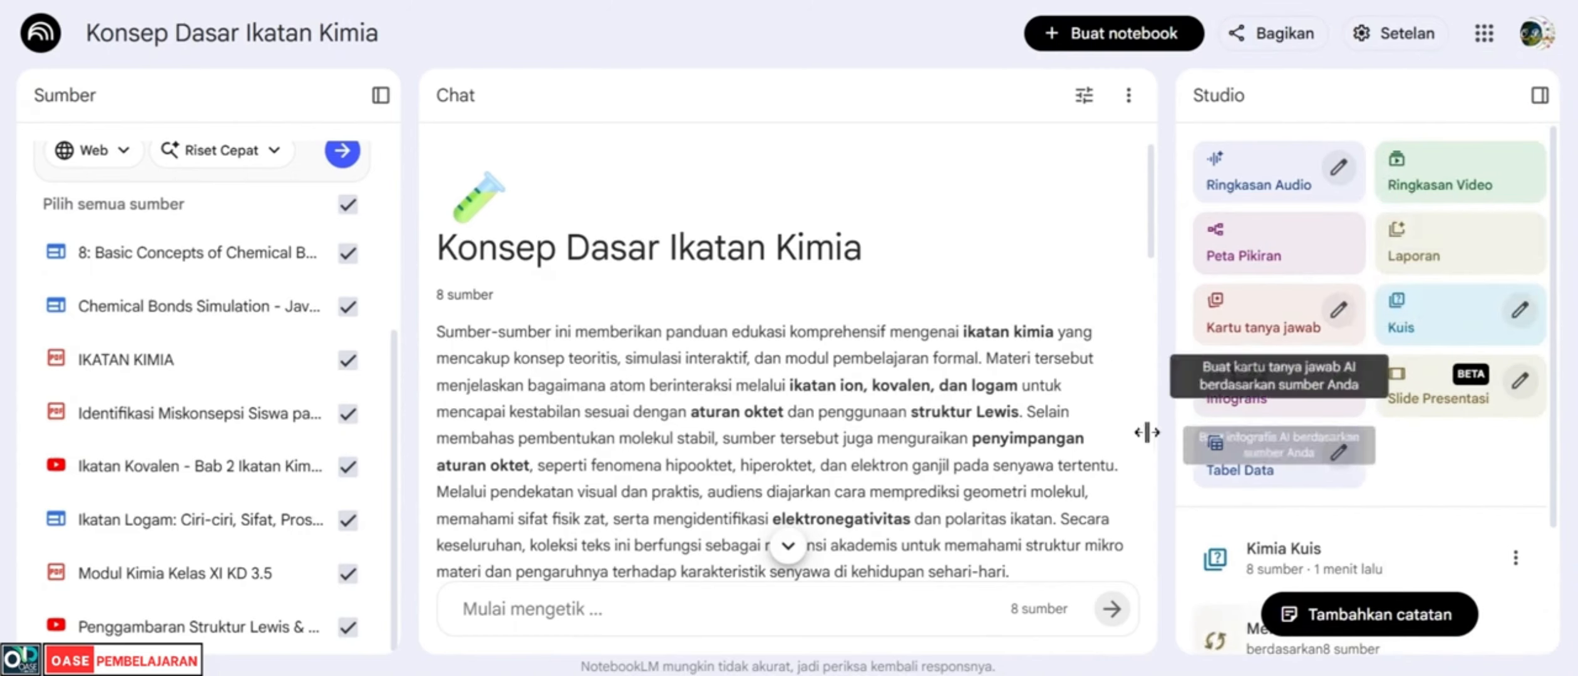
- Generate a report in the Panduan Belajar format from the notebook sources
scroll(1502, 545, down, 3)
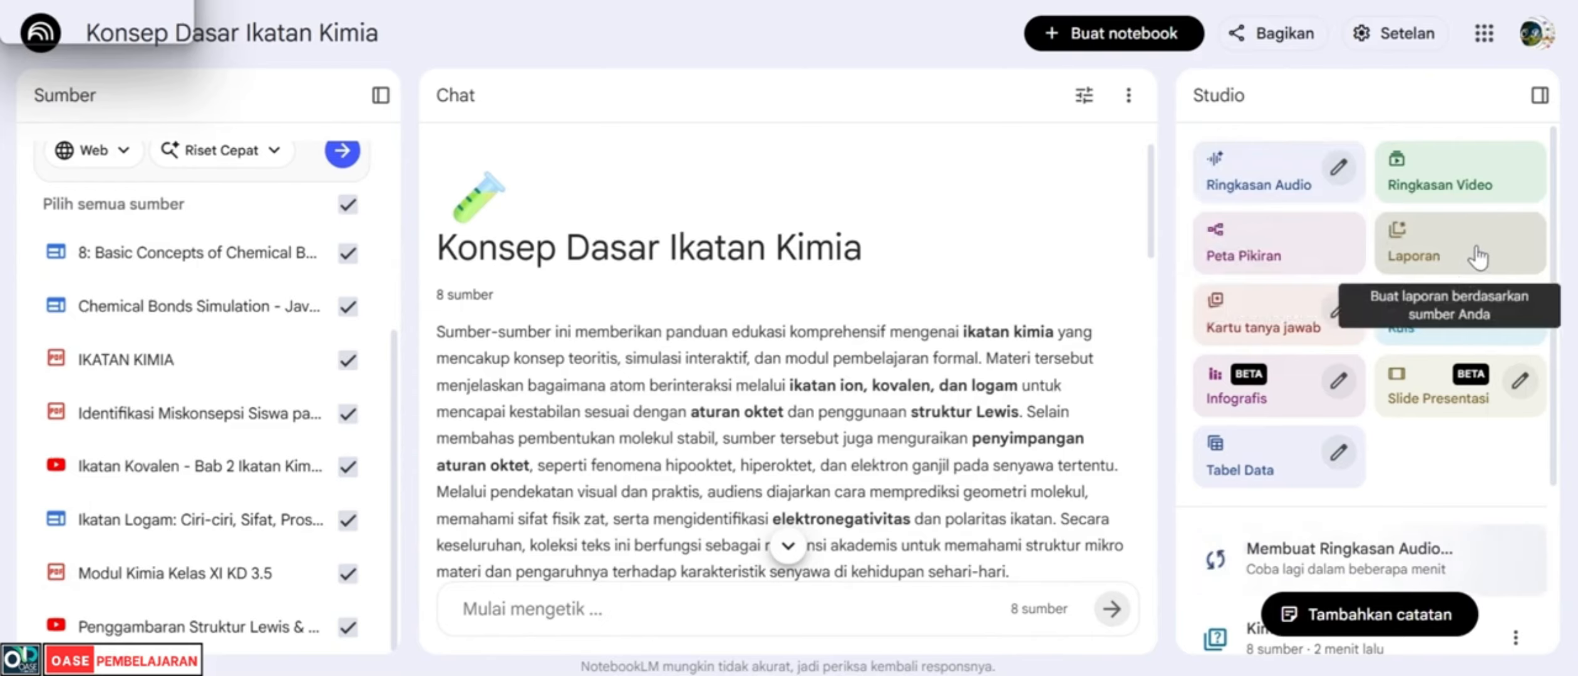
click(1433, 253)
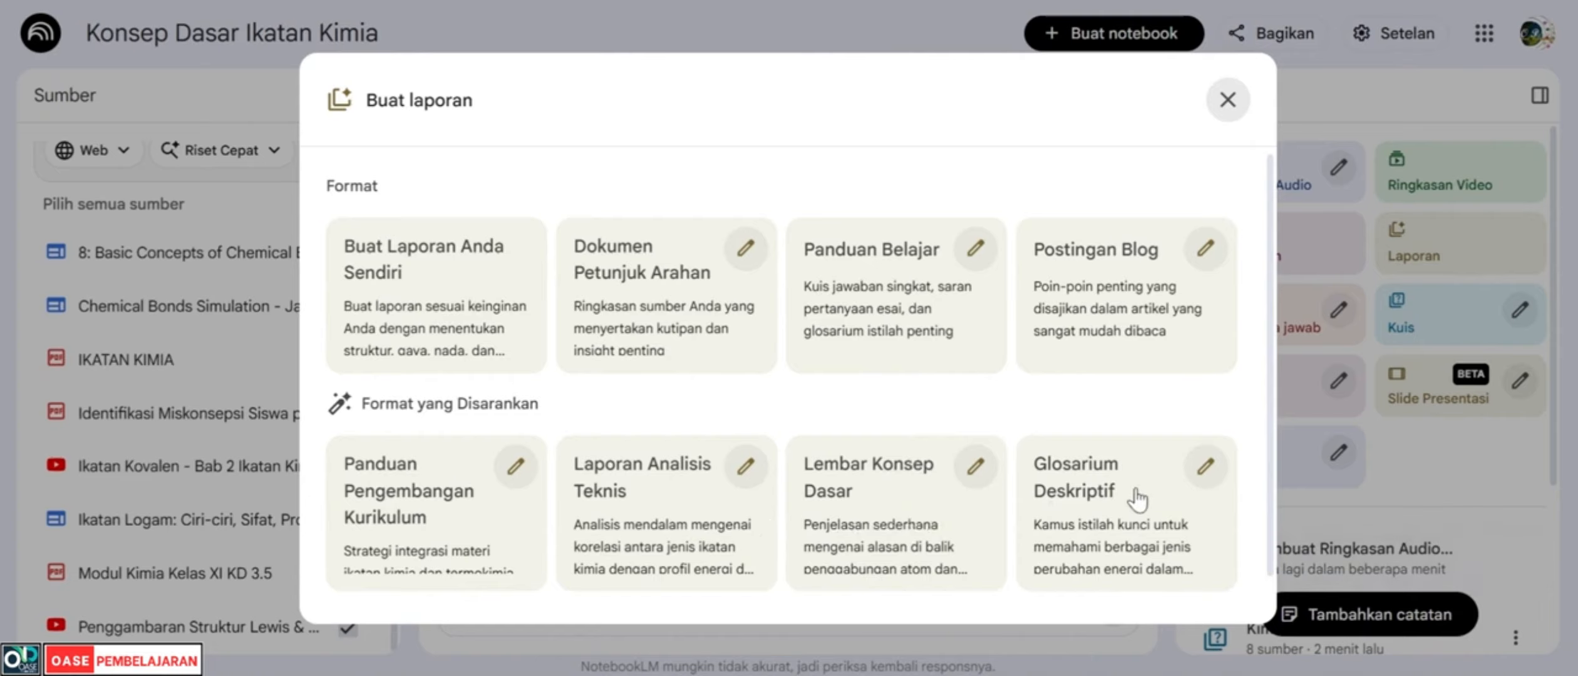
click(912, 288)
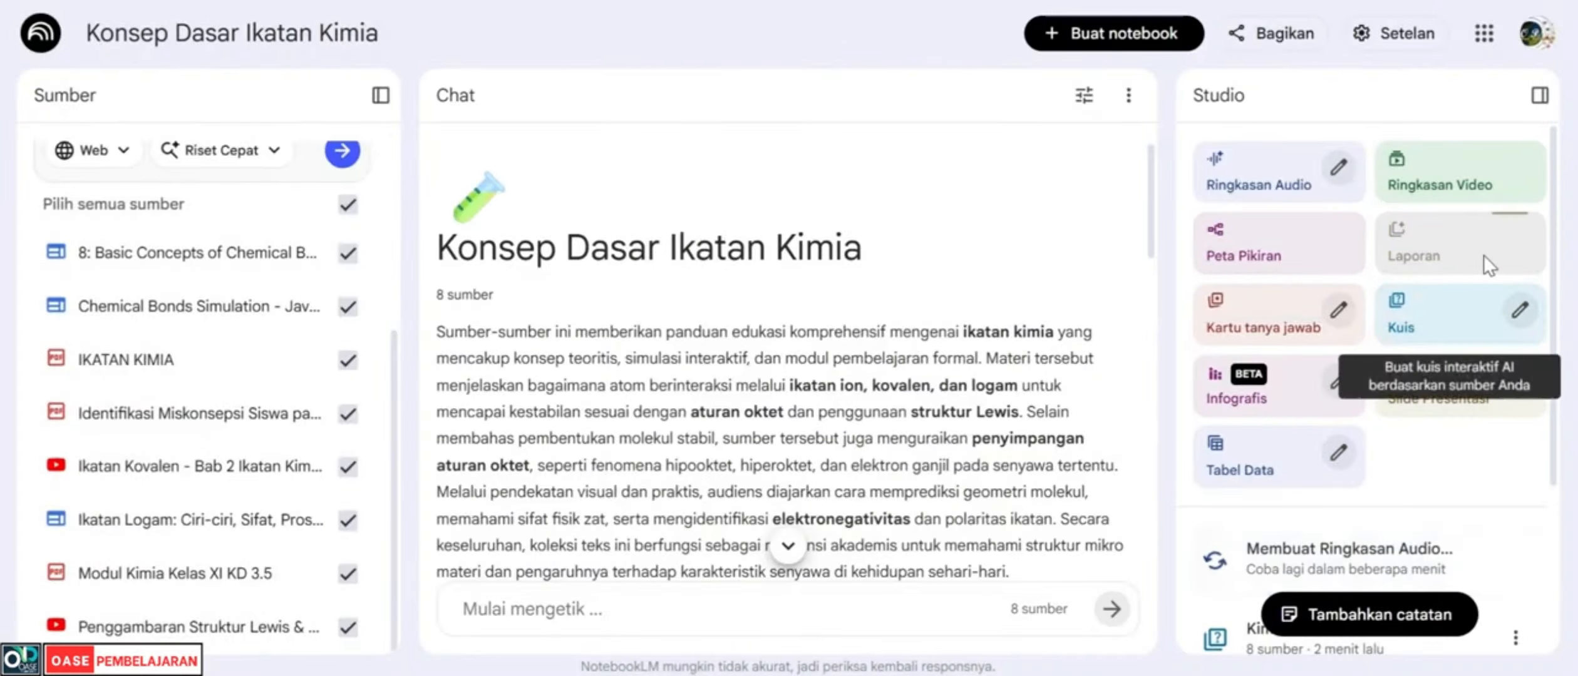
- Open the generated Kimia Kuis, examine its first question and answer options, view it enlarged, and close it
scroll(1491, 429, down, 5)
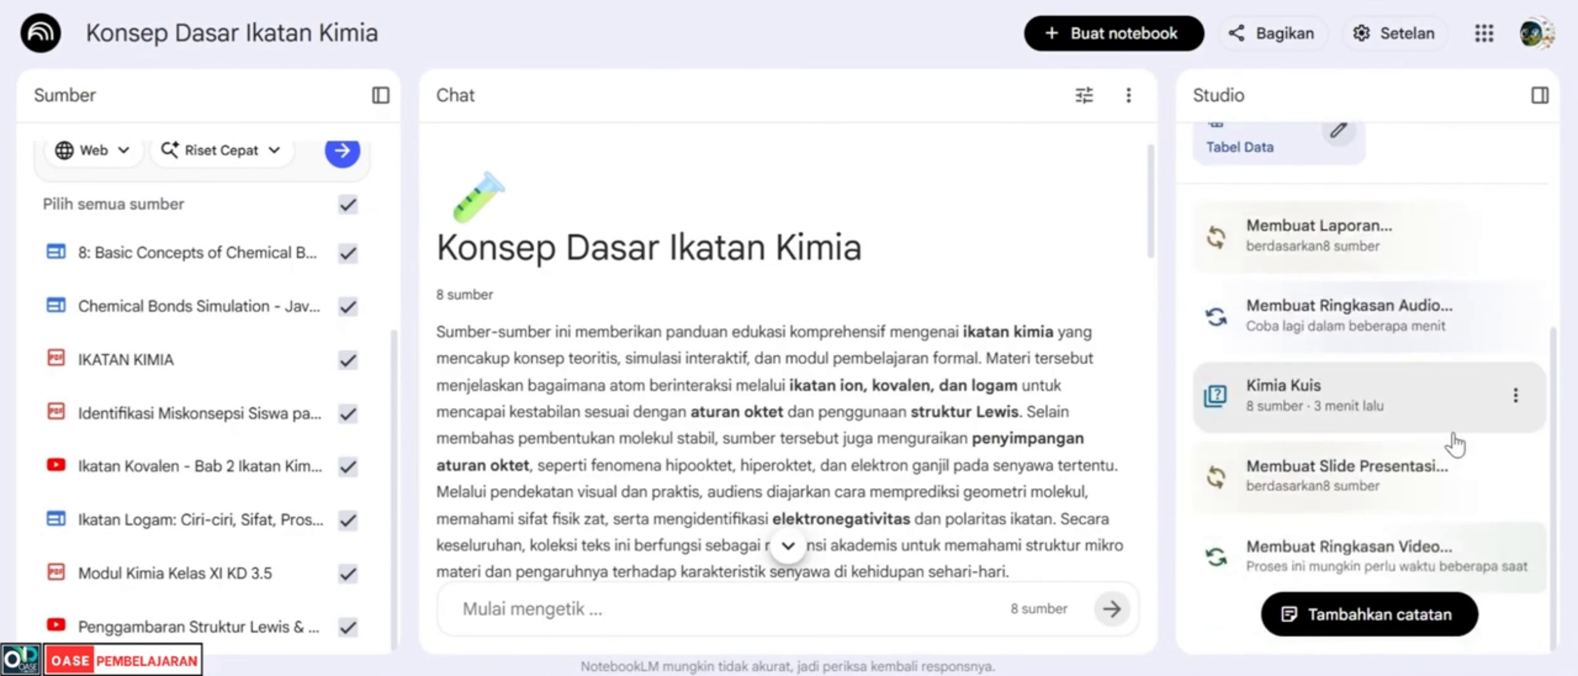
click(1371, 407)
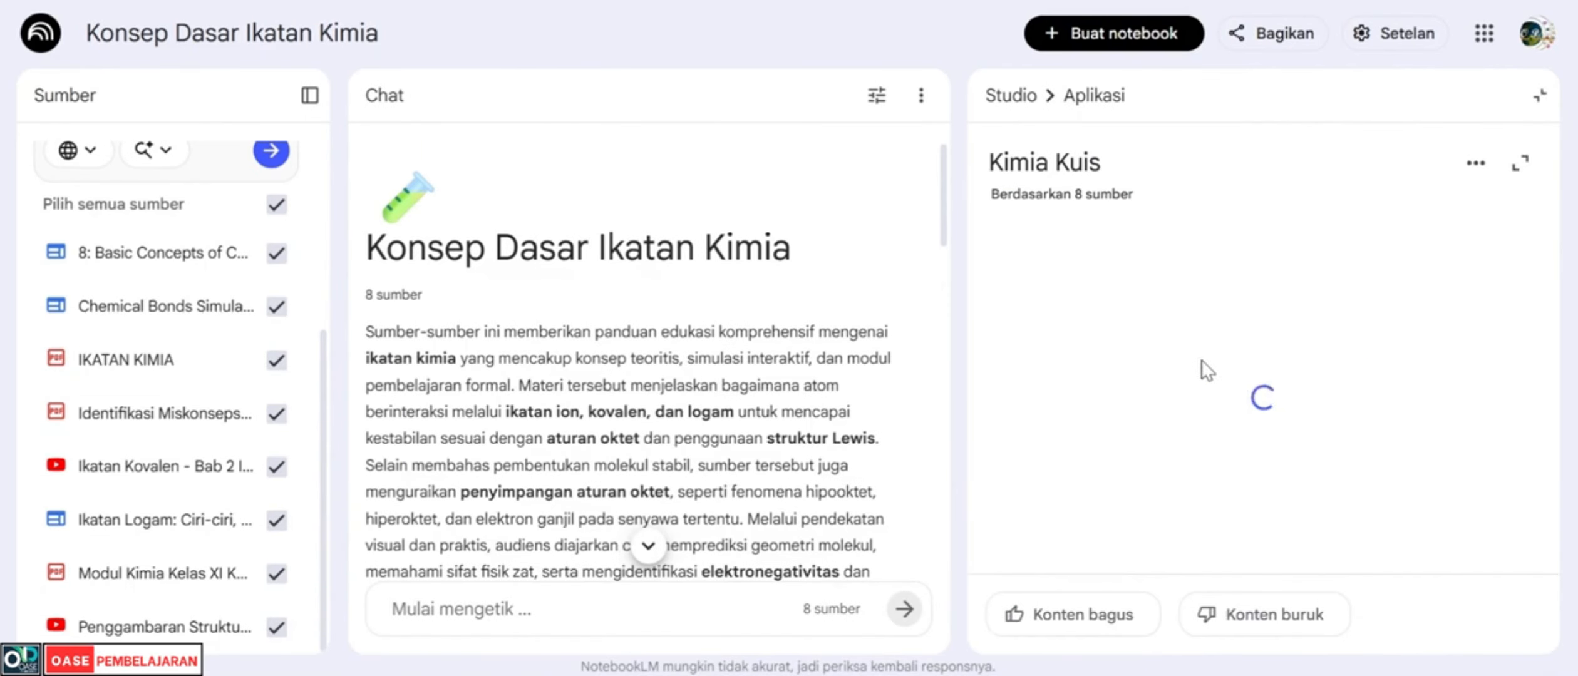
scroll(1334, 289, down, 2)
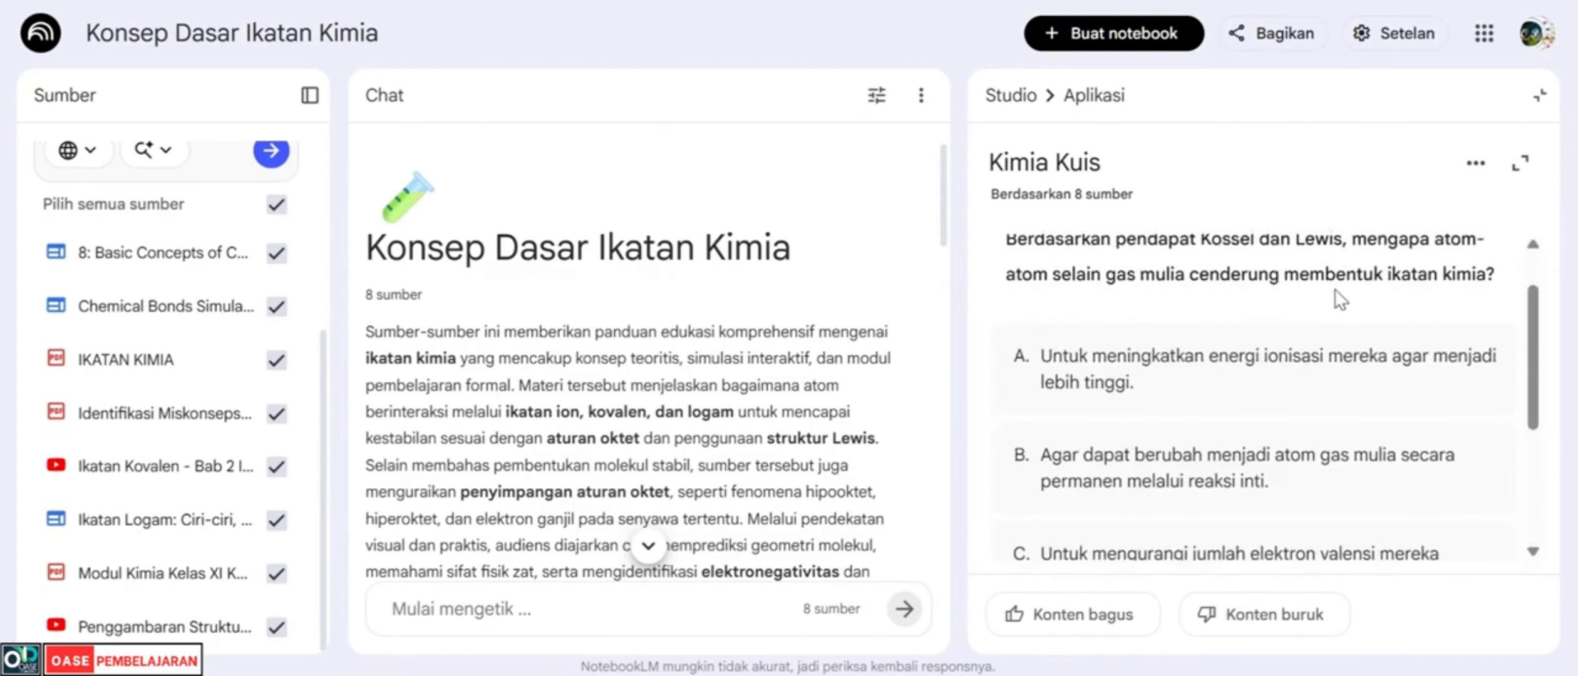
scroll(1334, 289, up, 2)
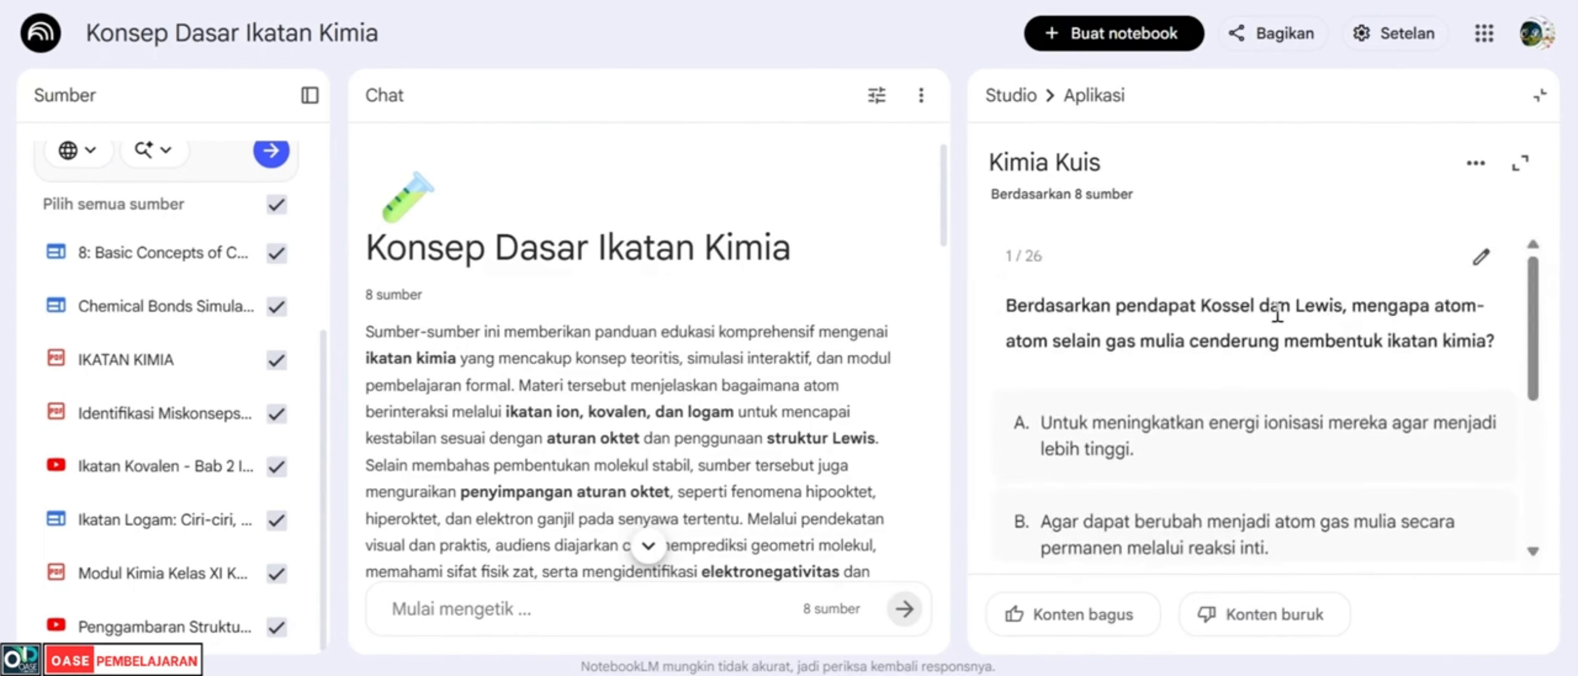
scroll(1276, 313, down, 3)
scroll(1313, 352, up, 3)
click(1520, 164)
click(1475, 164)
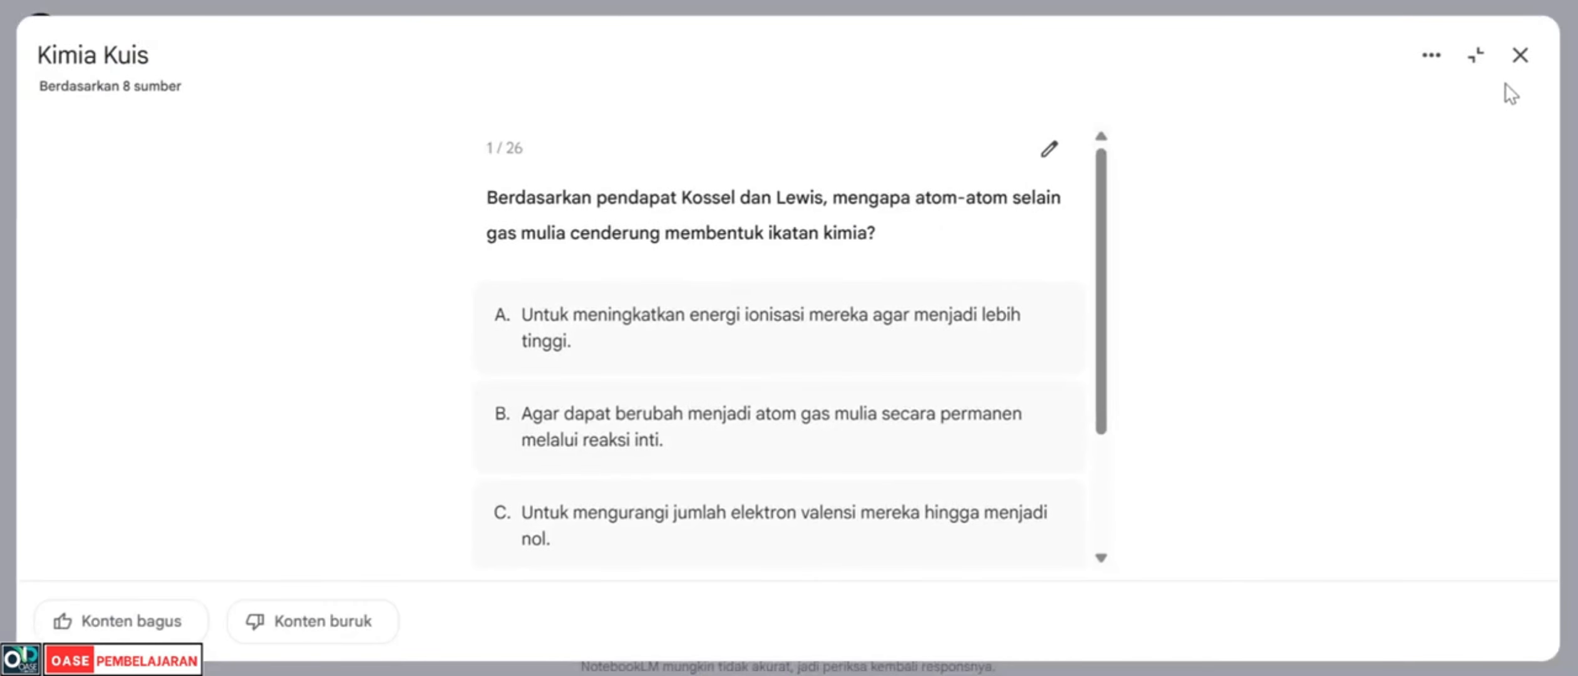
click(1520, 55)
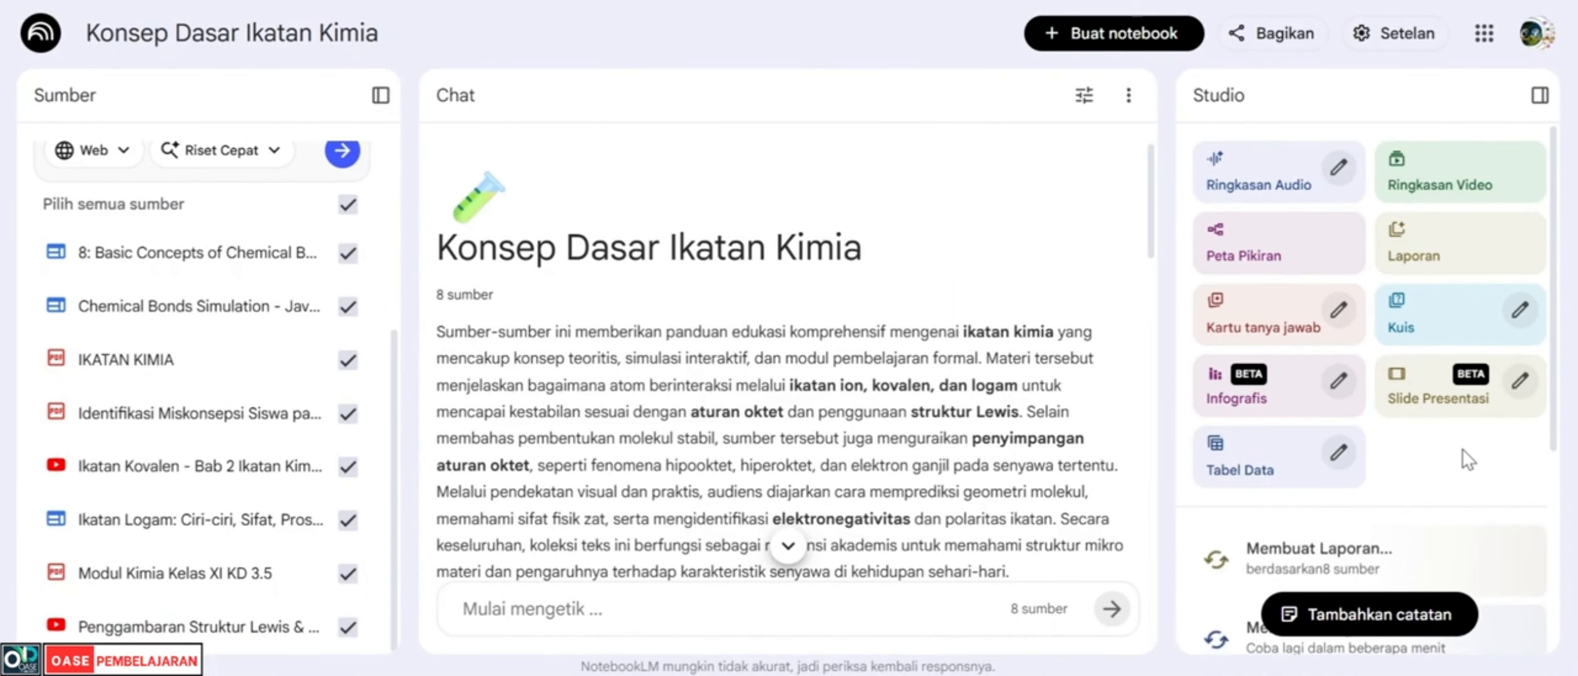
- Open the generated Kimia Flashcard set, look through its first three cards, and reveal the answers to the second and third
scroll(1462, 449, down, 5)
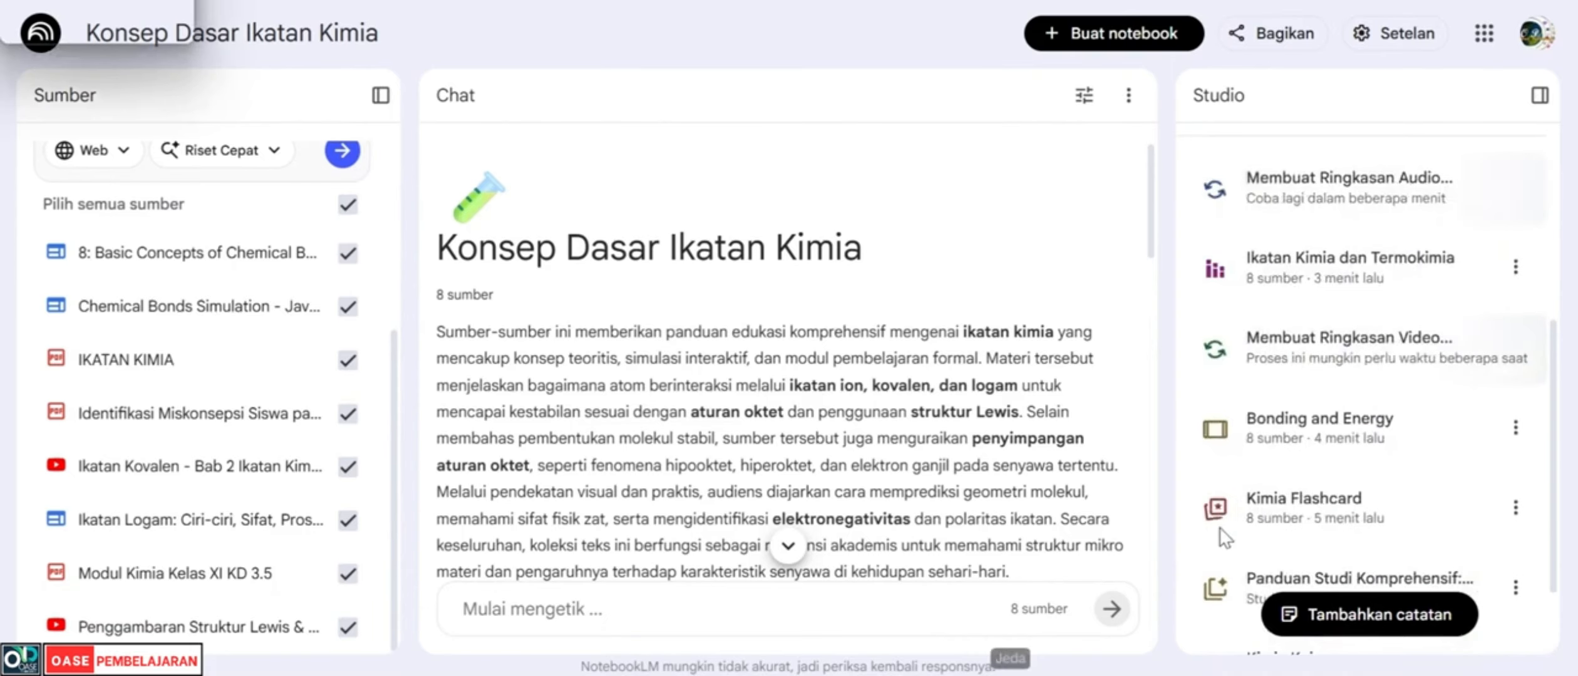
click(1321, 498)
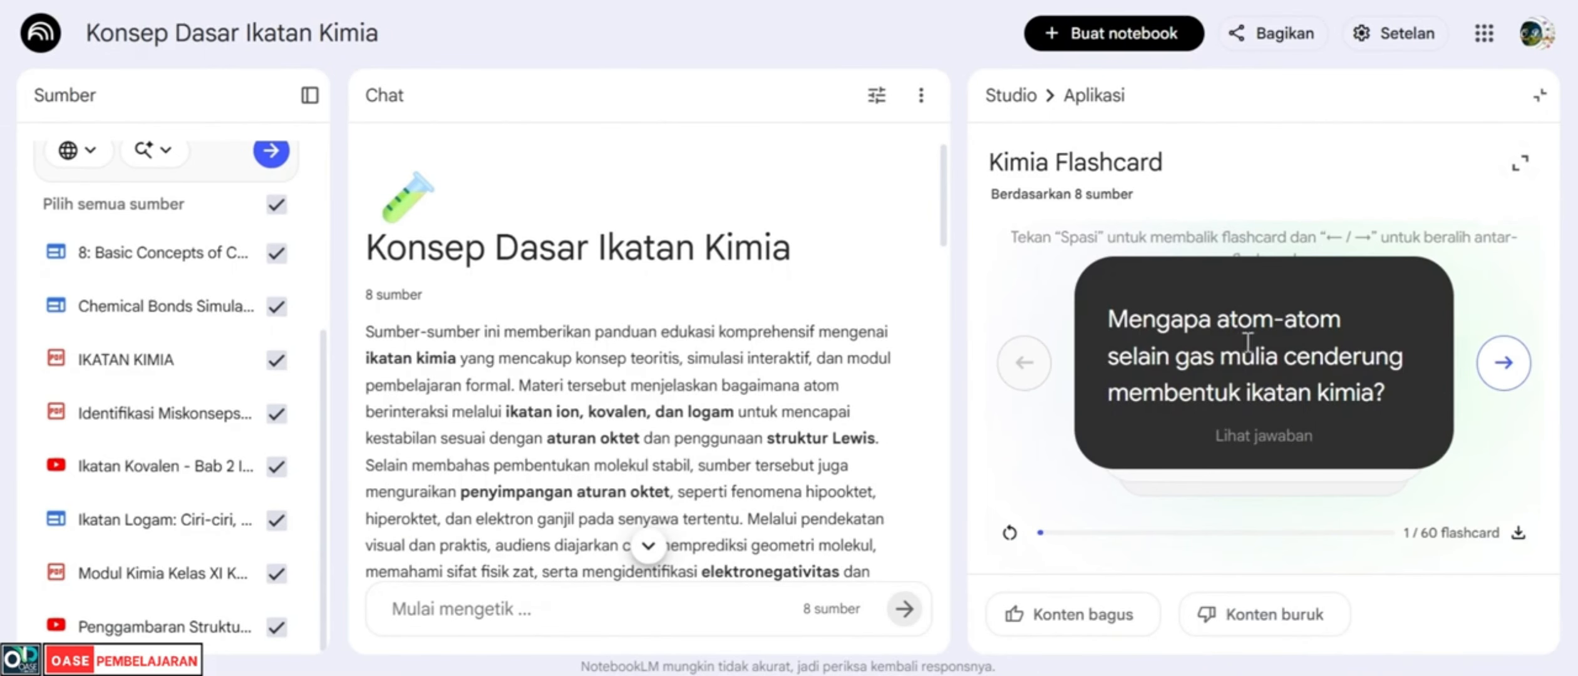
click(1503, 363)
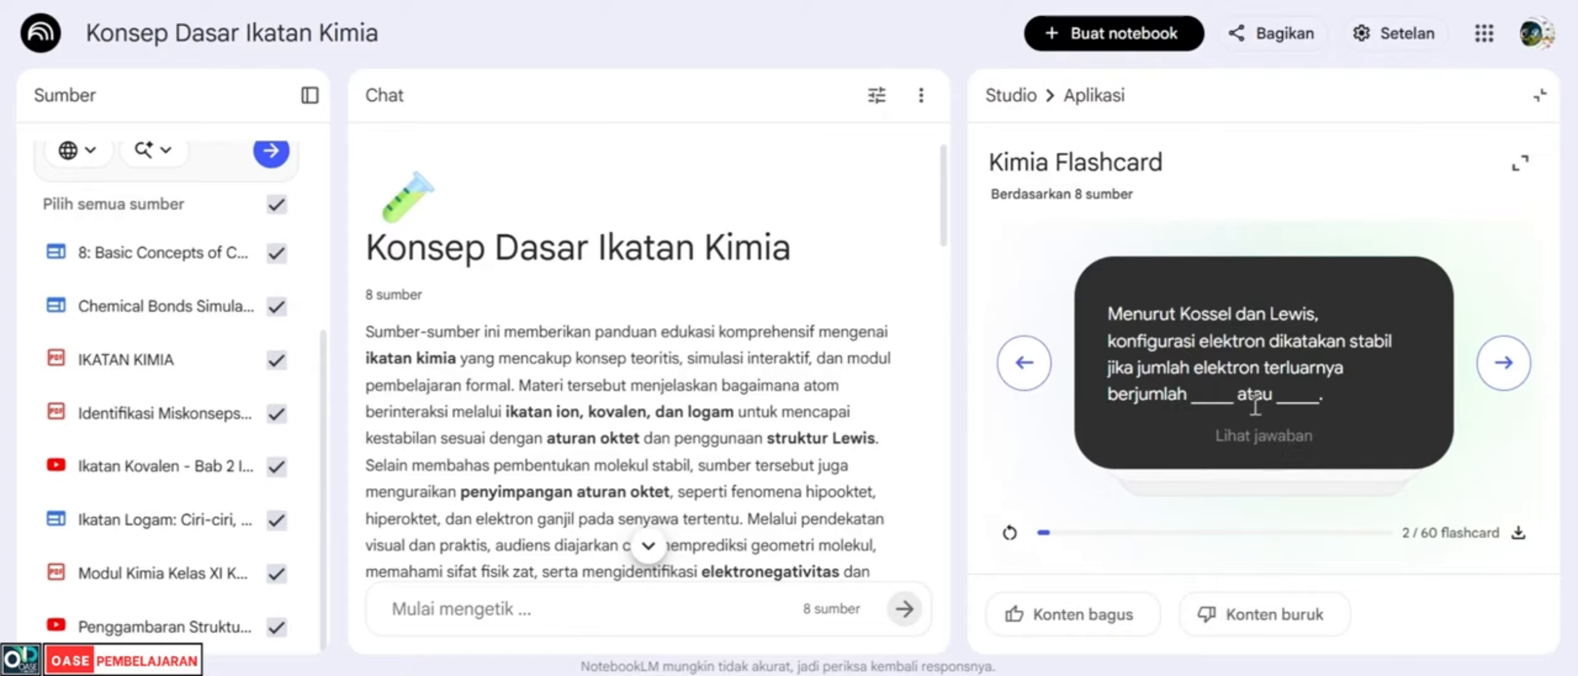
click(1219, 400)
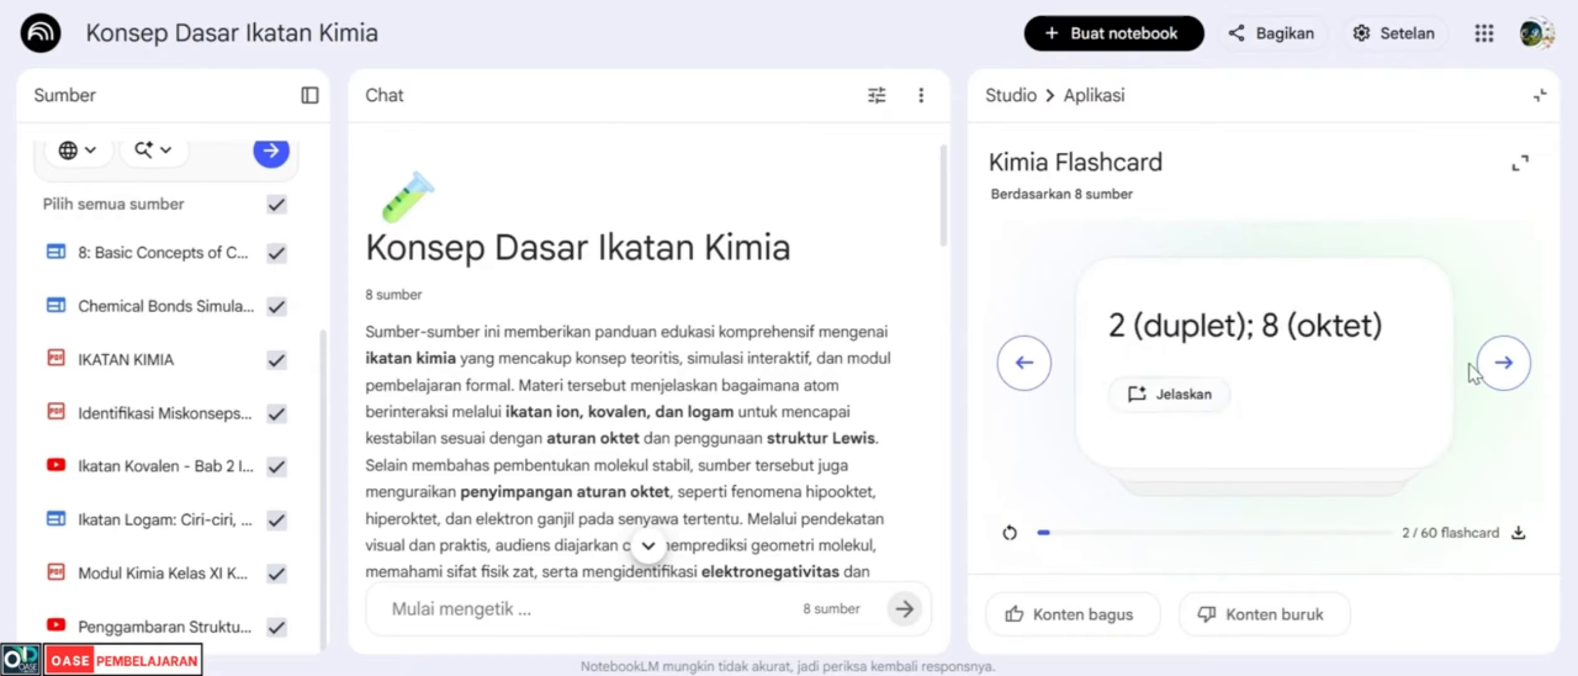
click(1505, 363)
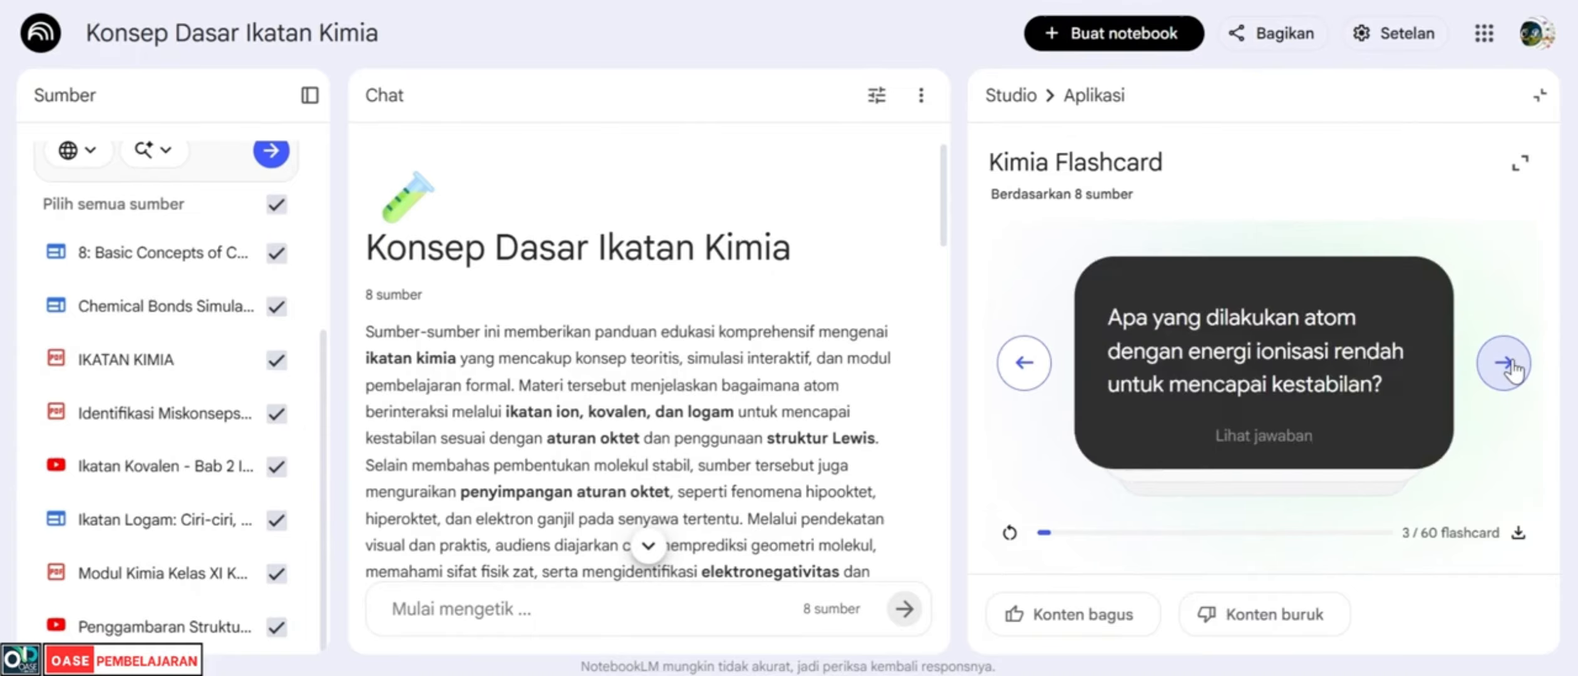
click(1279, 441)
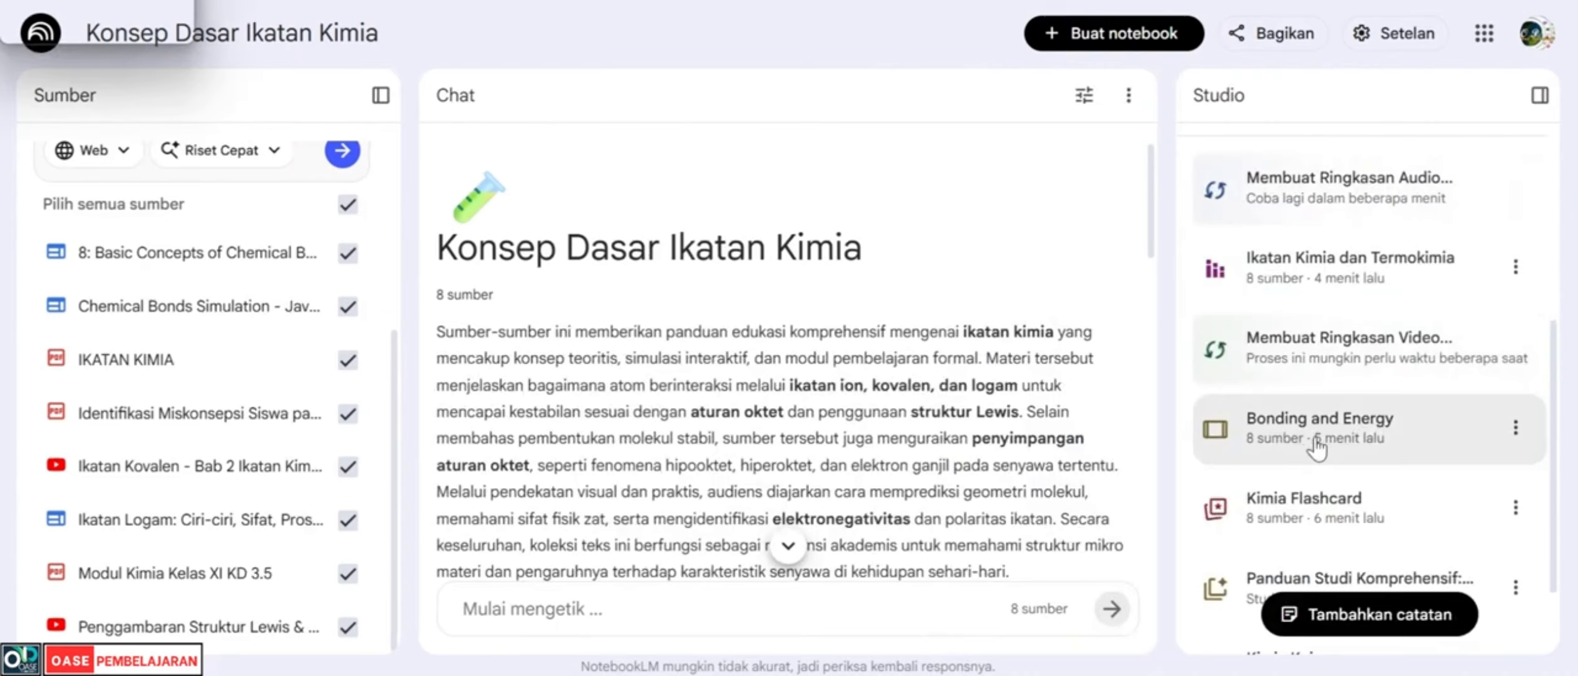
- Open the Bonding and Energy slide presentation enlarged, view slides 1 to 4, and close it
click(1285, 438)
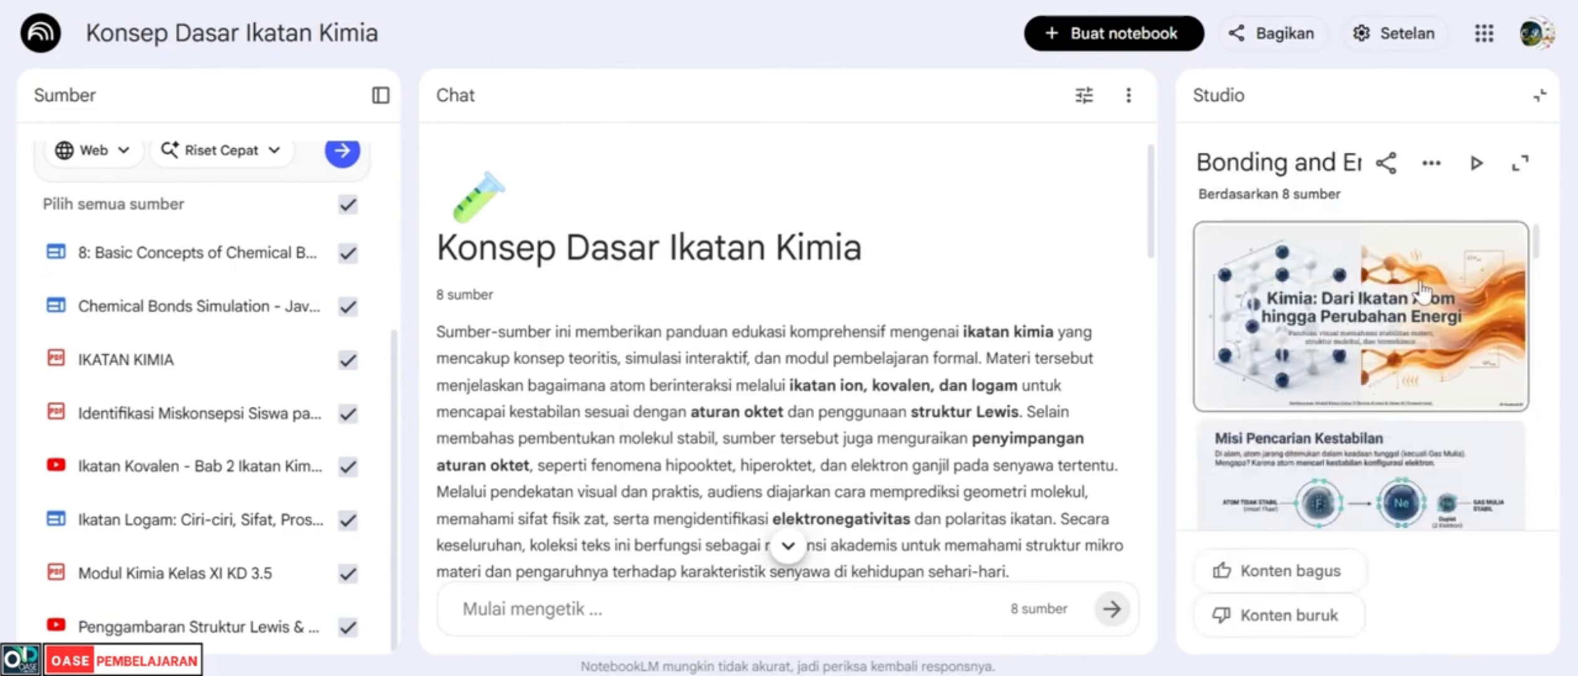
click(1517, 169)
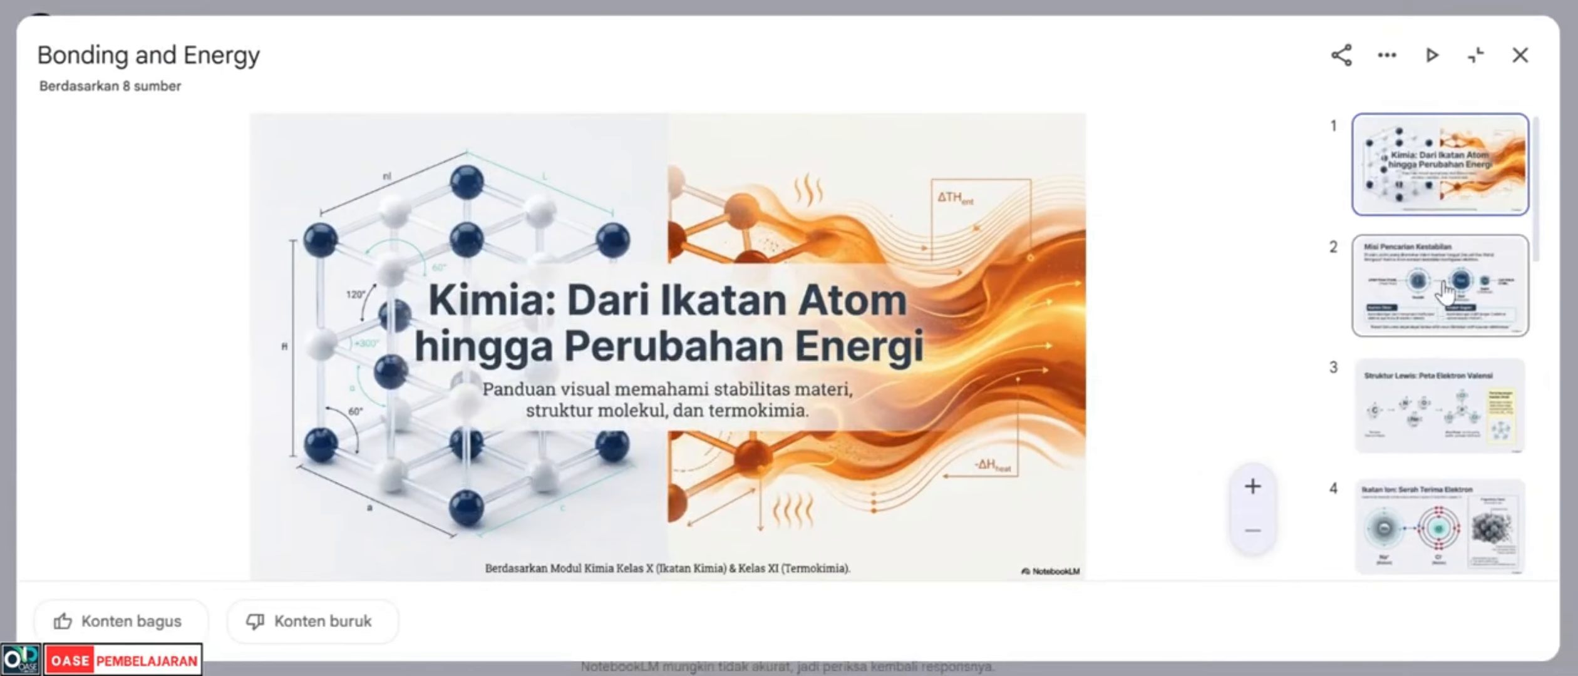
click(1444, 291)
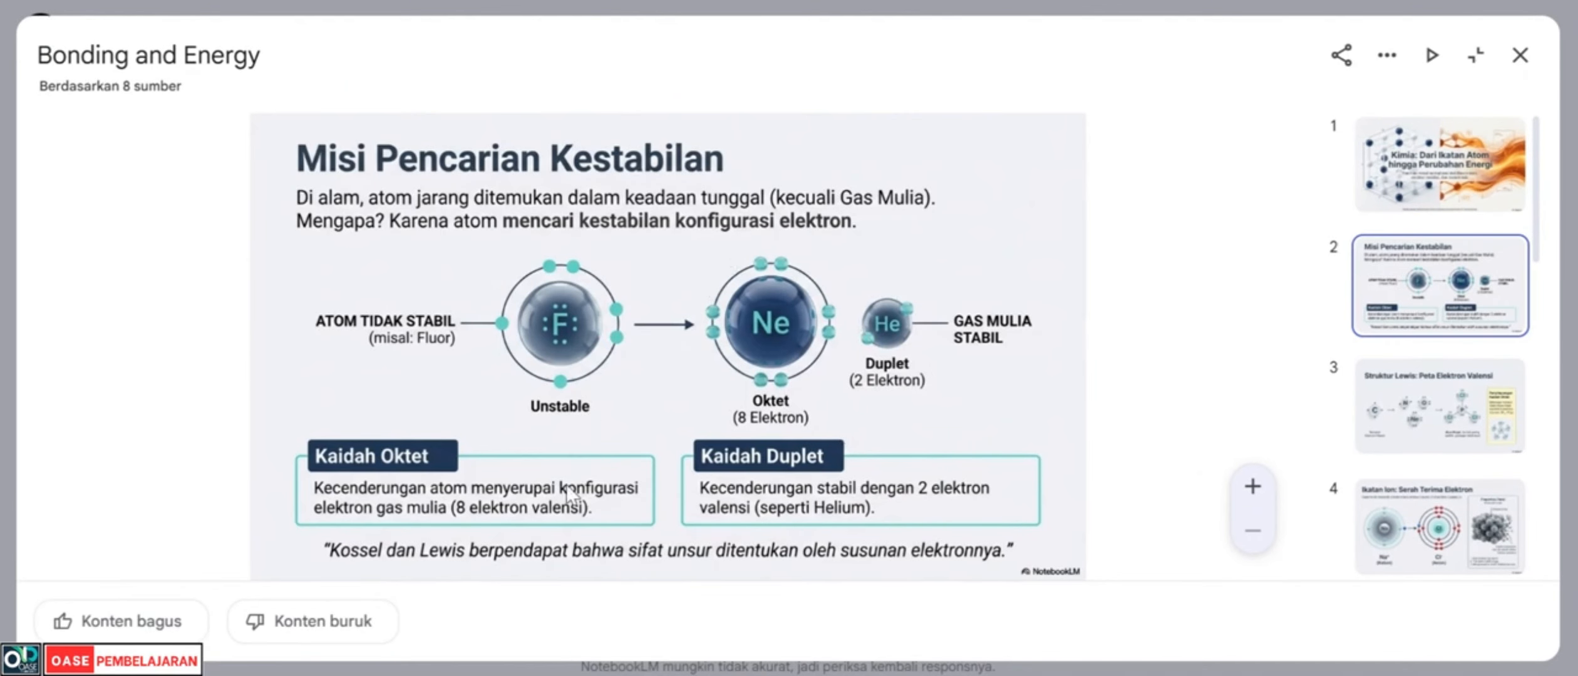
click(1355, 394)
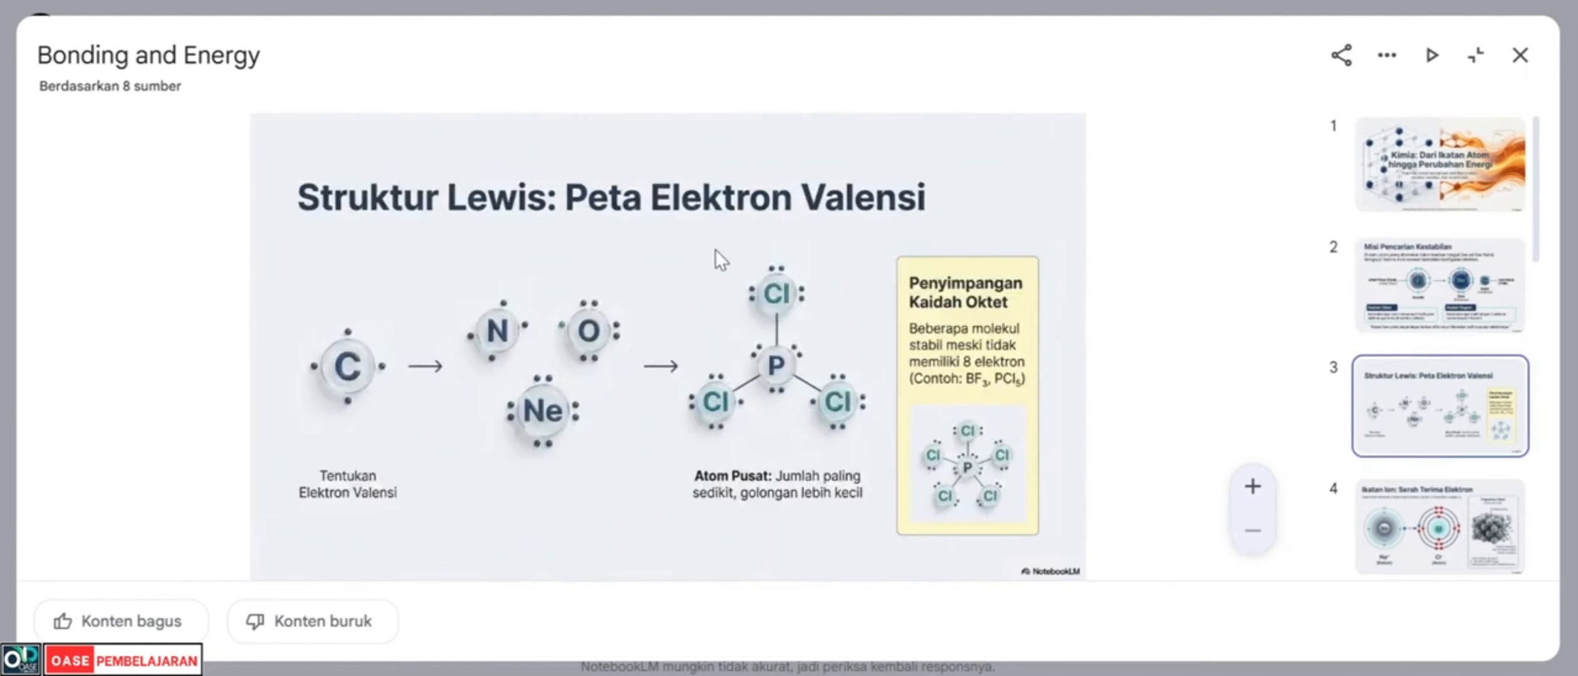
scroll(1387, 413, down, 2)
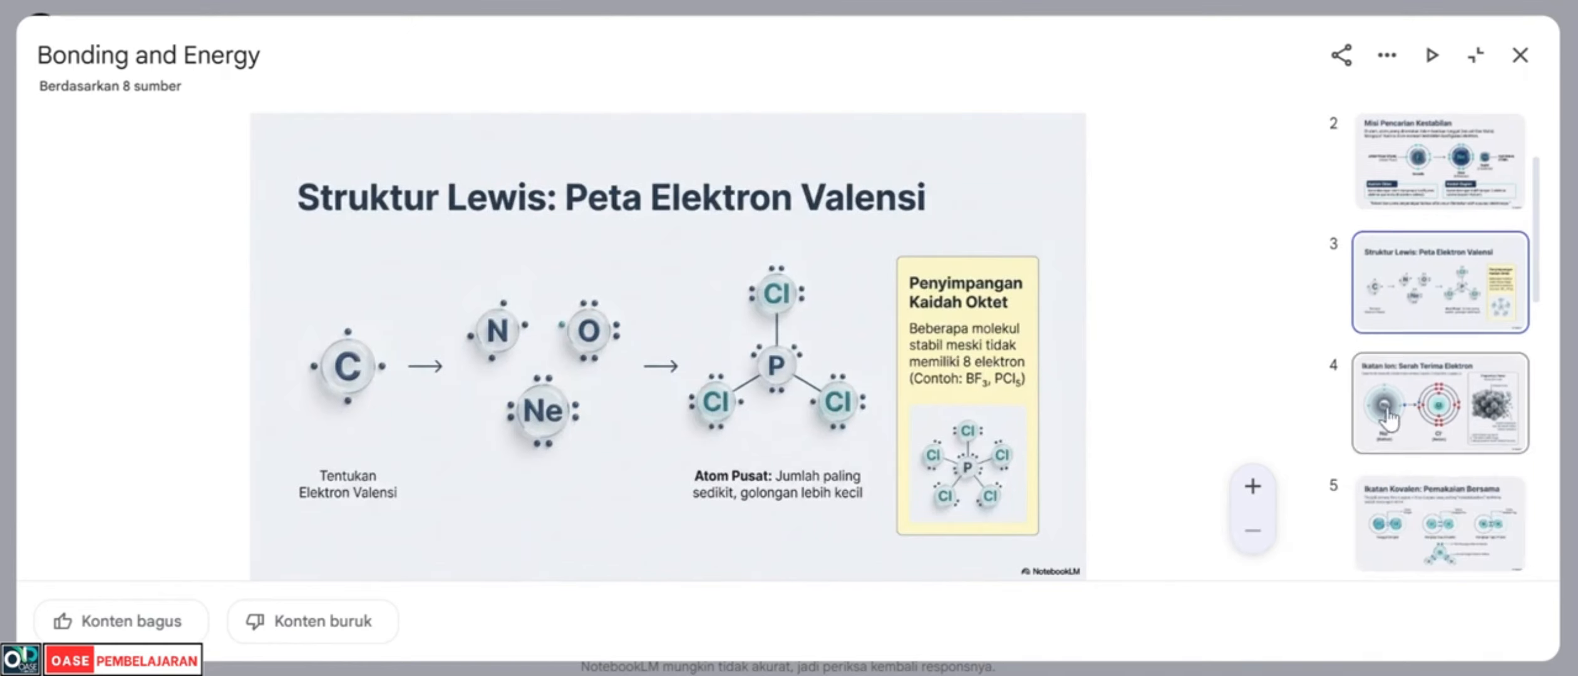
click(1387, 416)
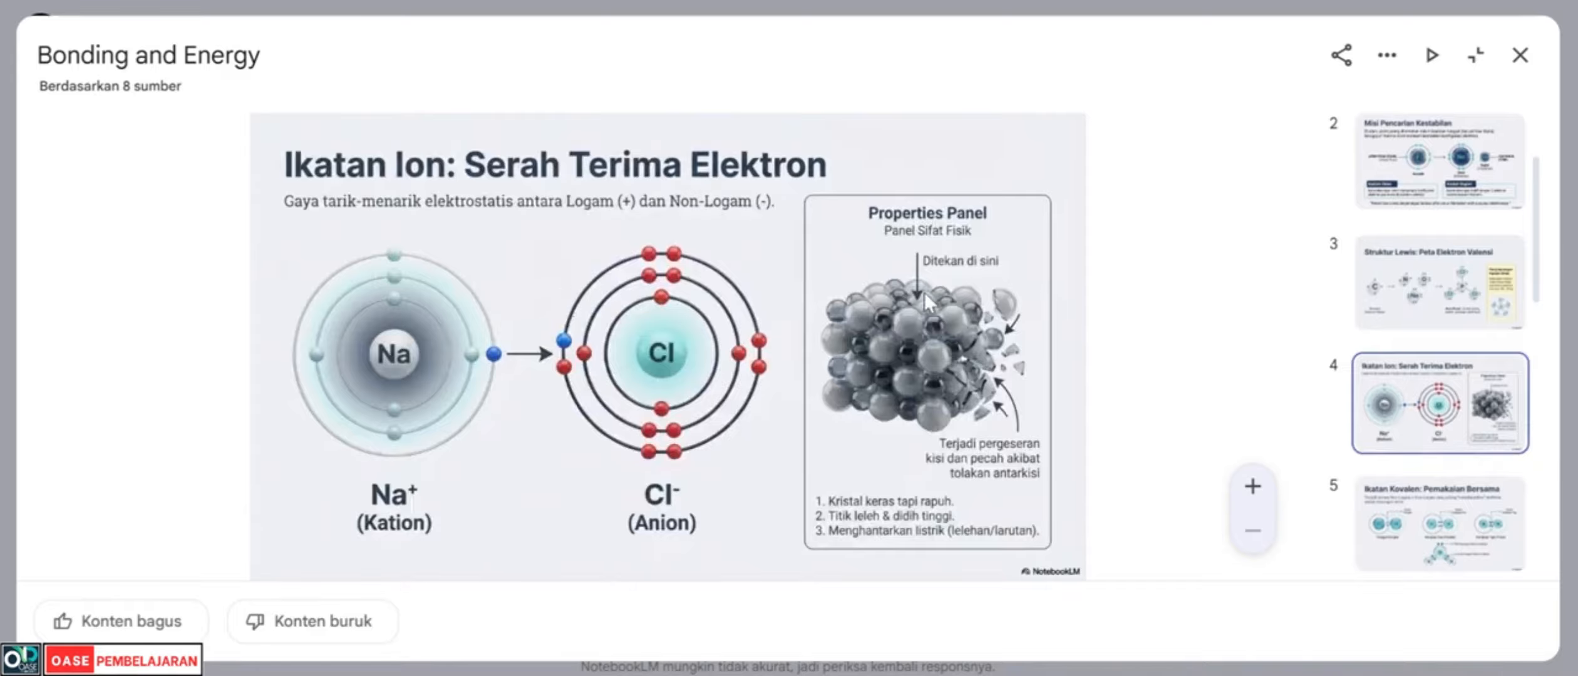
click(1520, 56)
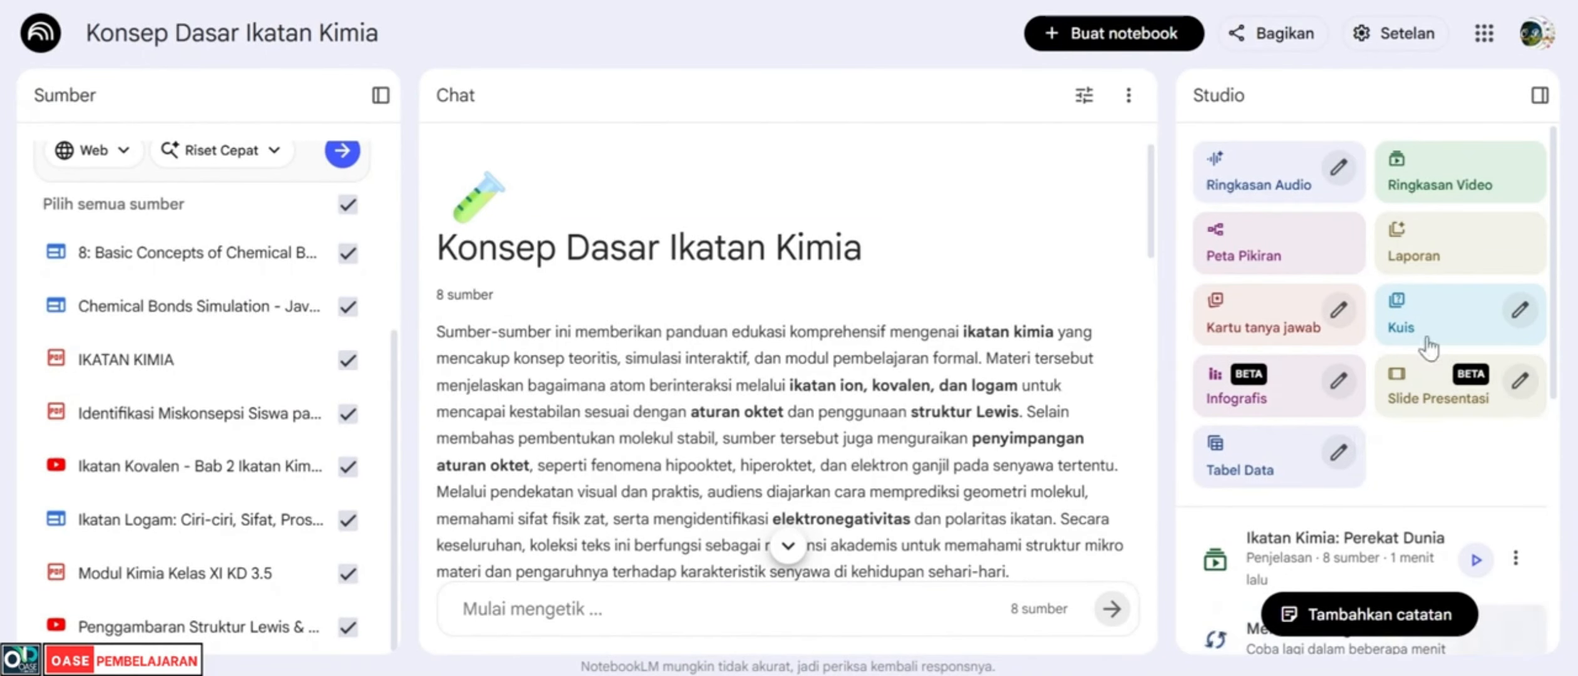
- Play the generated video overview Ikatan Kimia: Perekat Dunia in full screen and return to the notebook
scroll(1338, 441, down, 4)
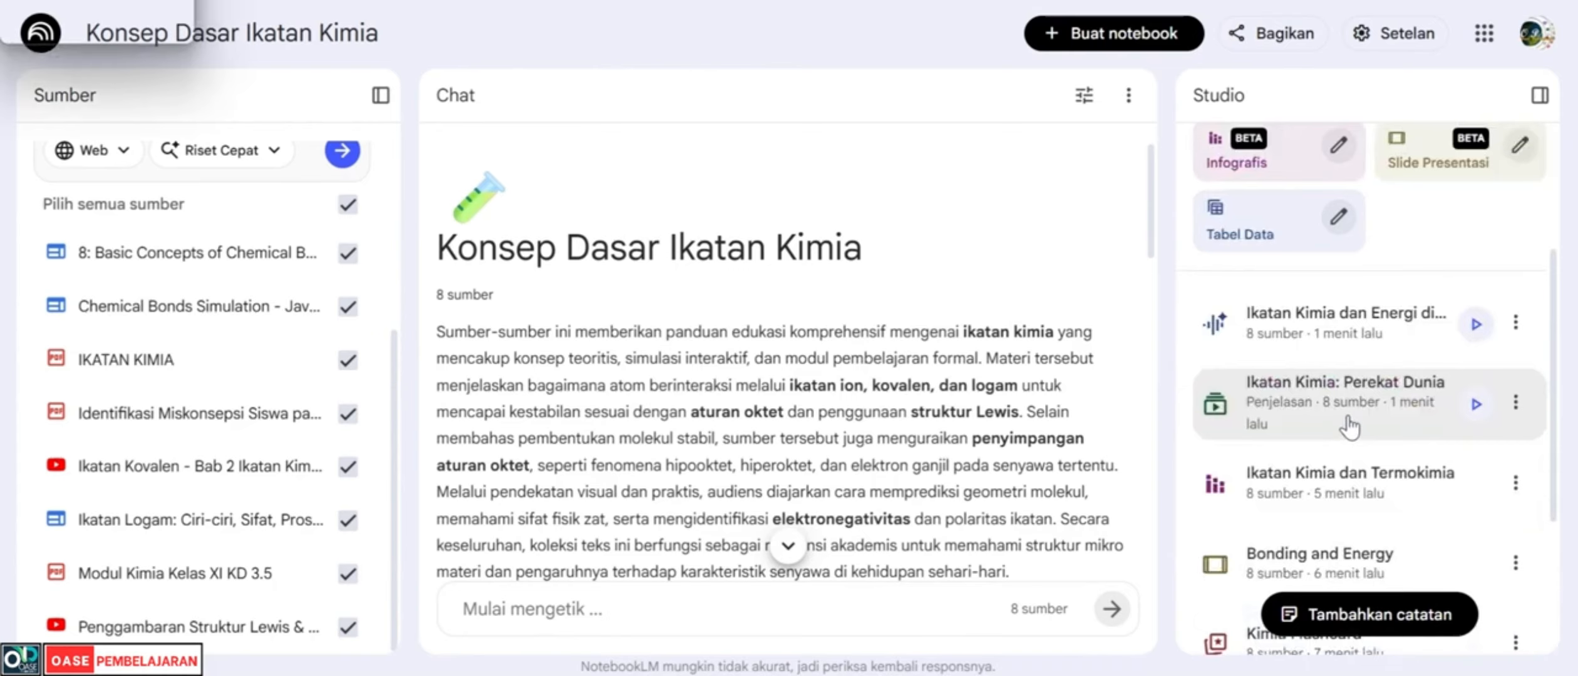
click(1346, 418)
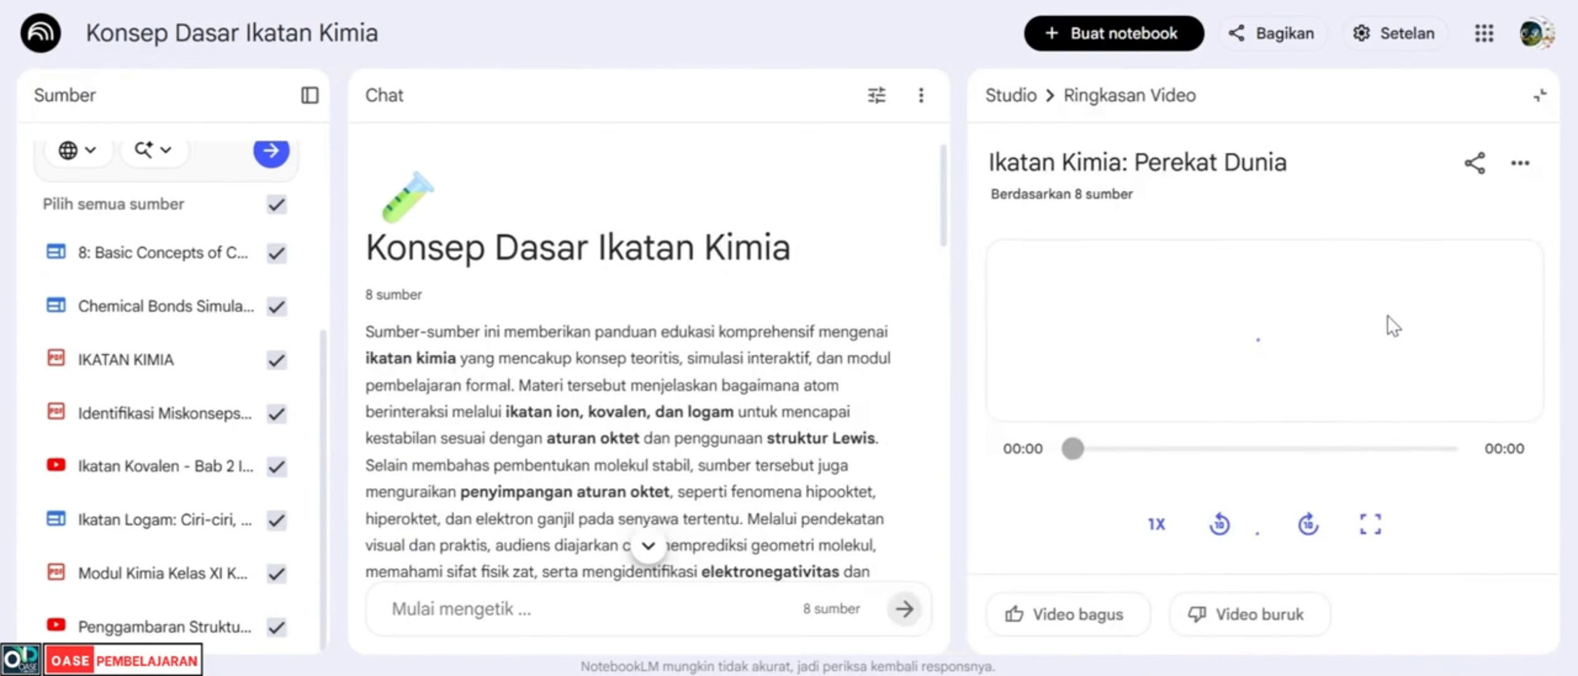
click(1369, 524)
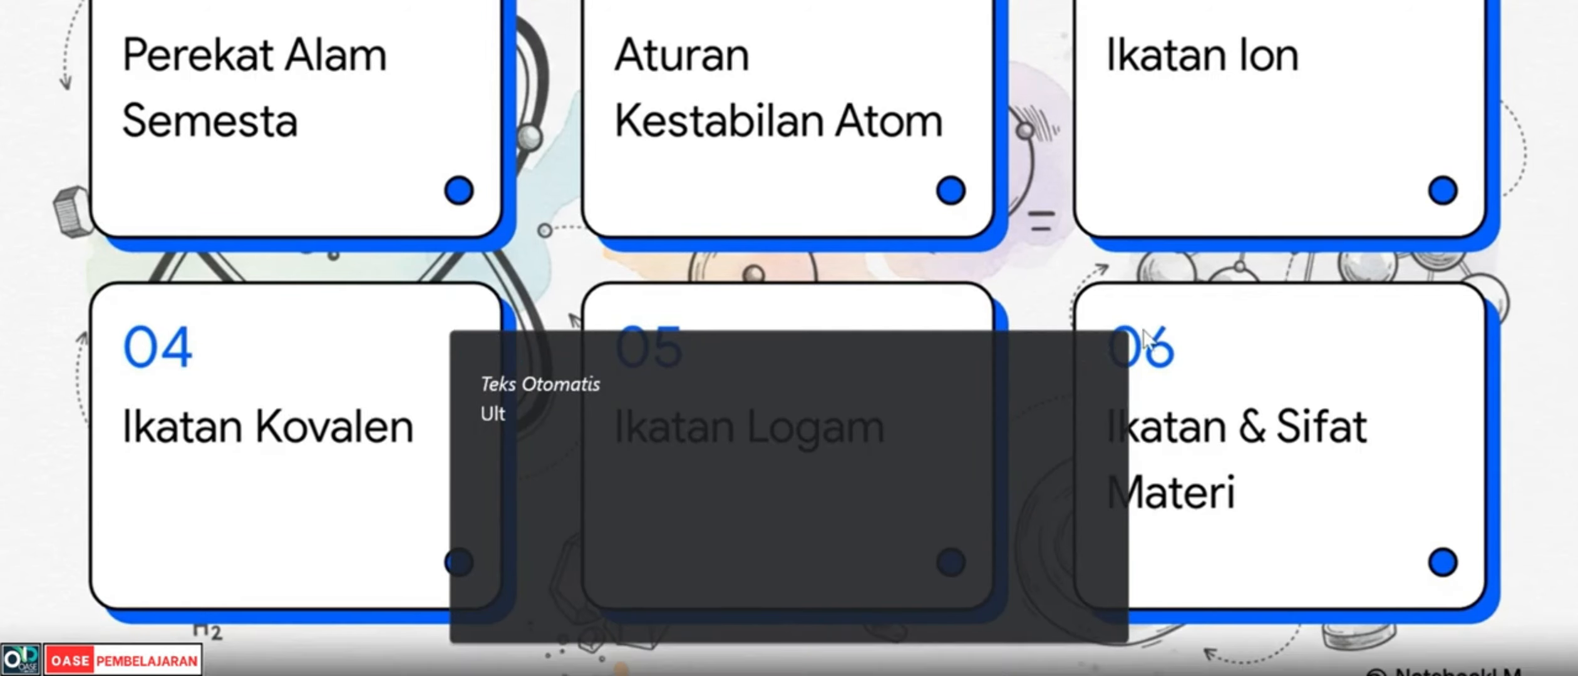
click(1104, 353)
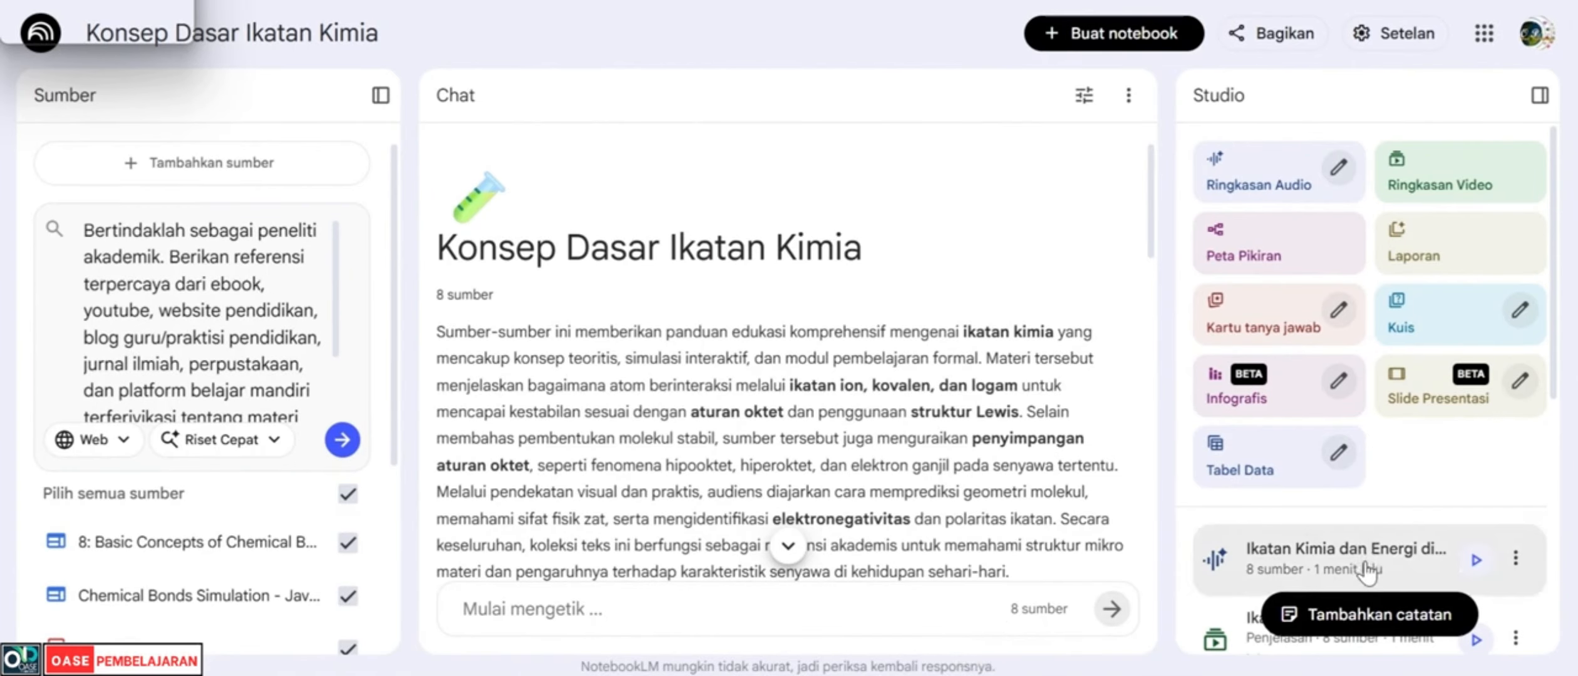
- Open the generated audio overview on Ikatan Kimia dan Energi and play it
click(1367, 573)
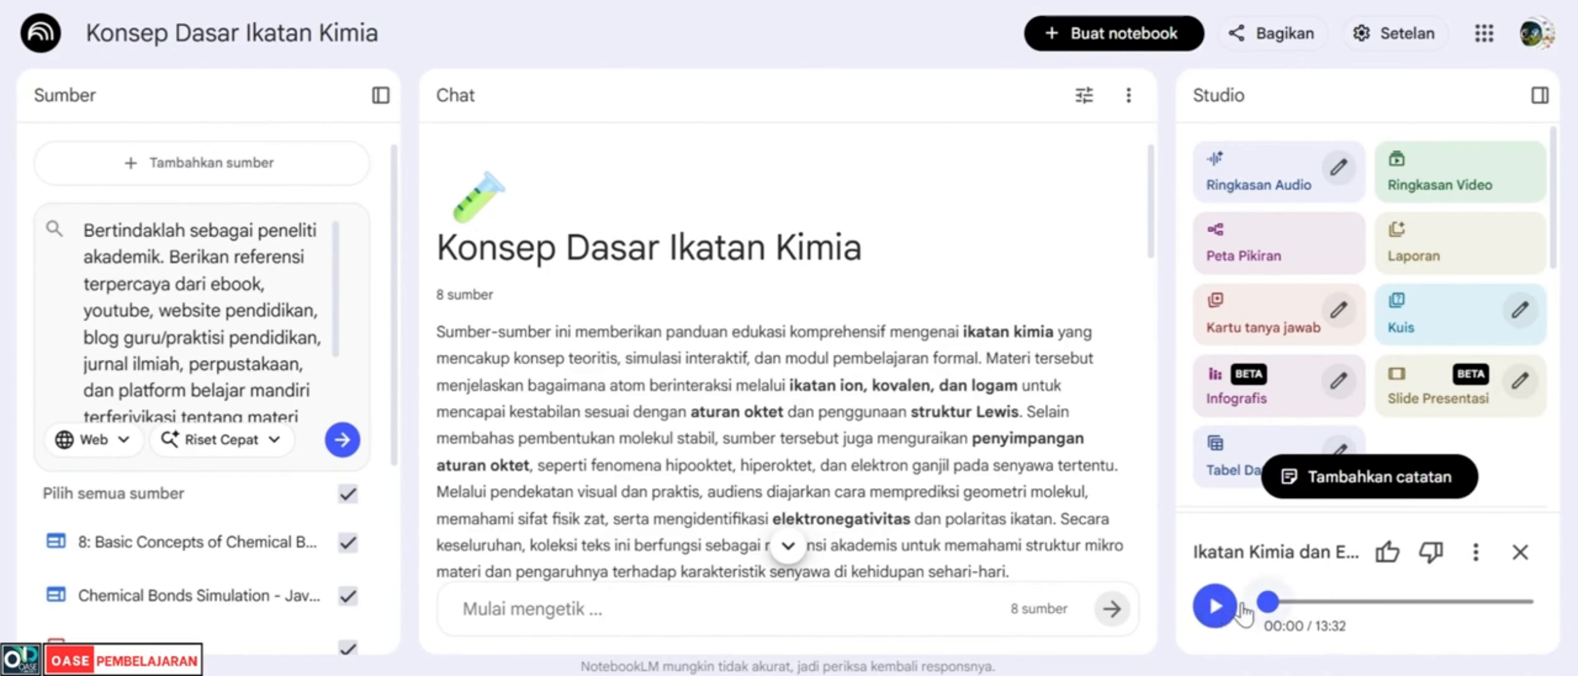
click(1218, 606)
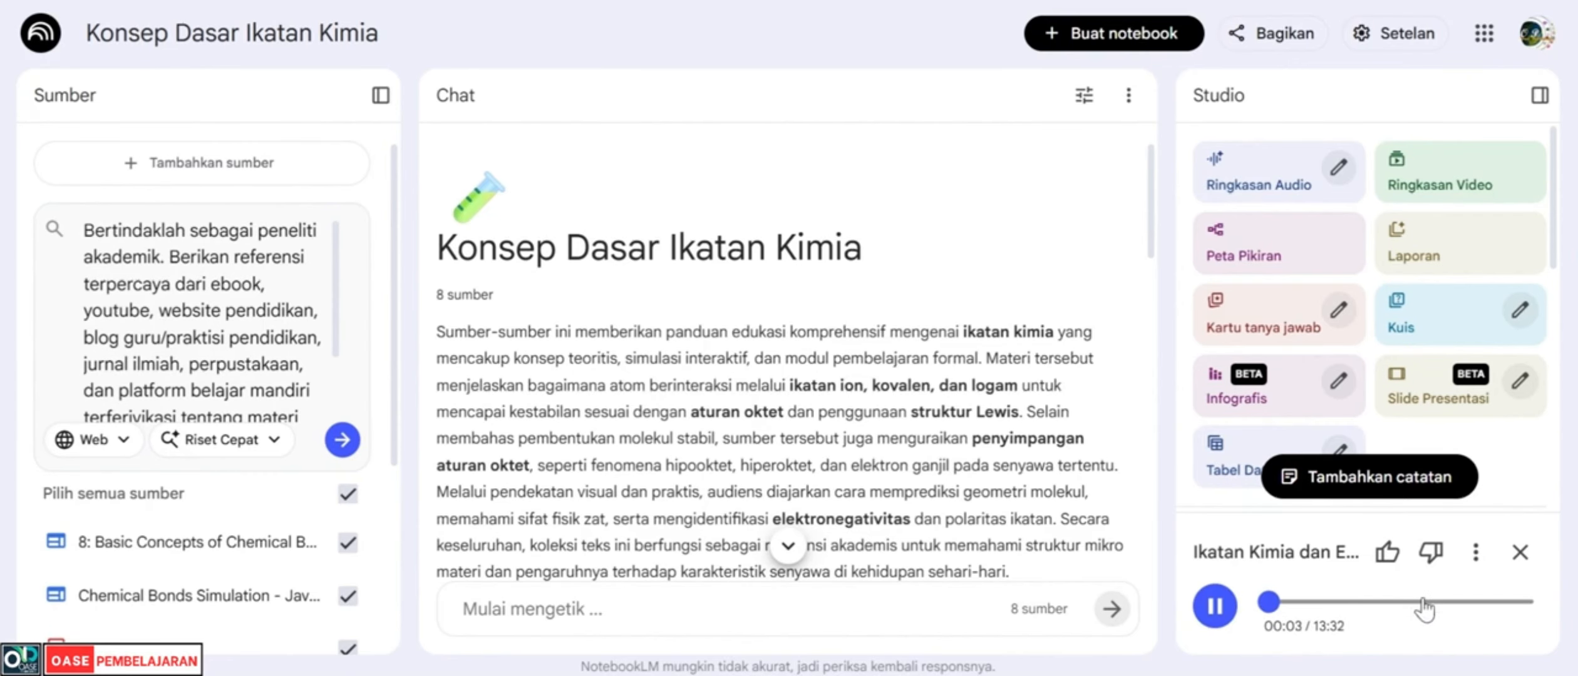
scroll(1515, 307, down, 10)
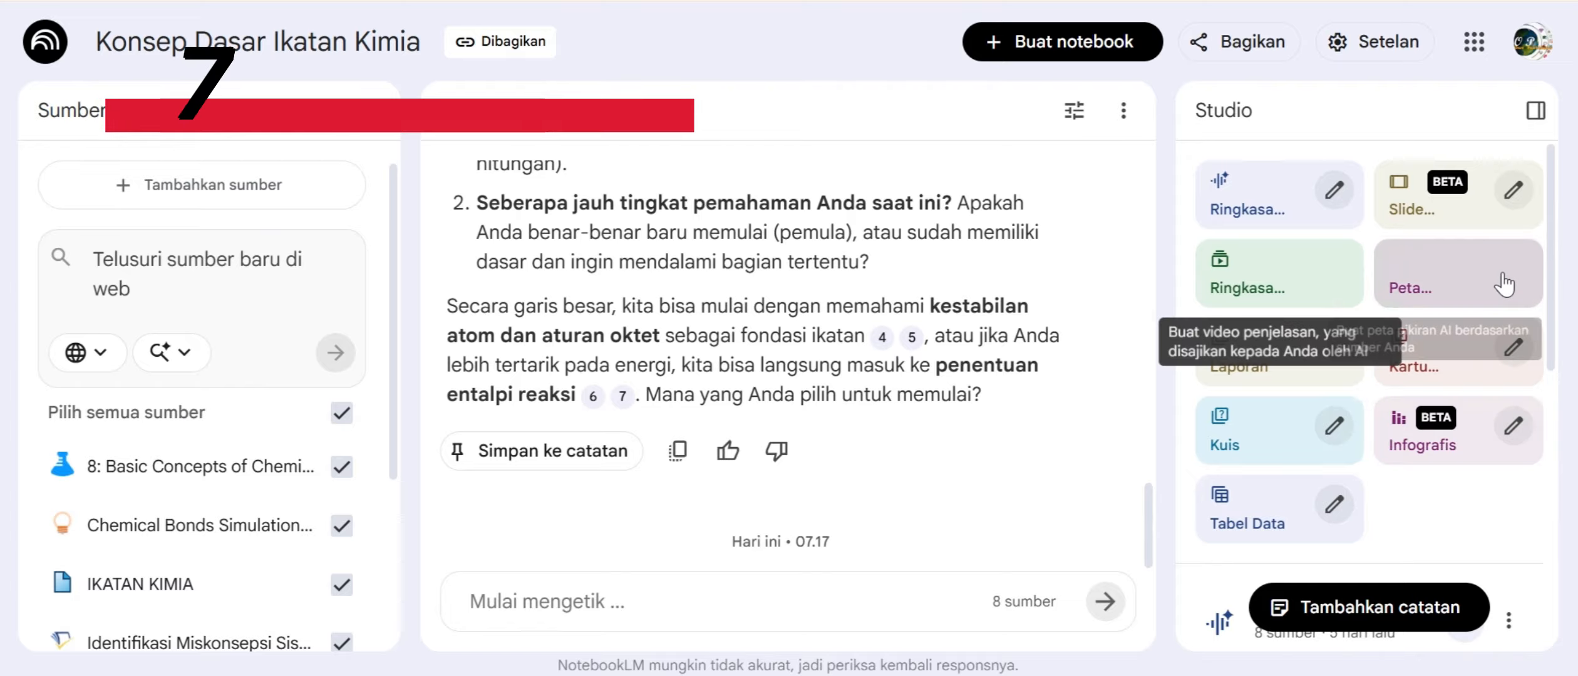
- Look over the list of generated audio, video, infographic, slide, flashcard, study guide and quiz materials
scroll(1507, 429, down, 4)
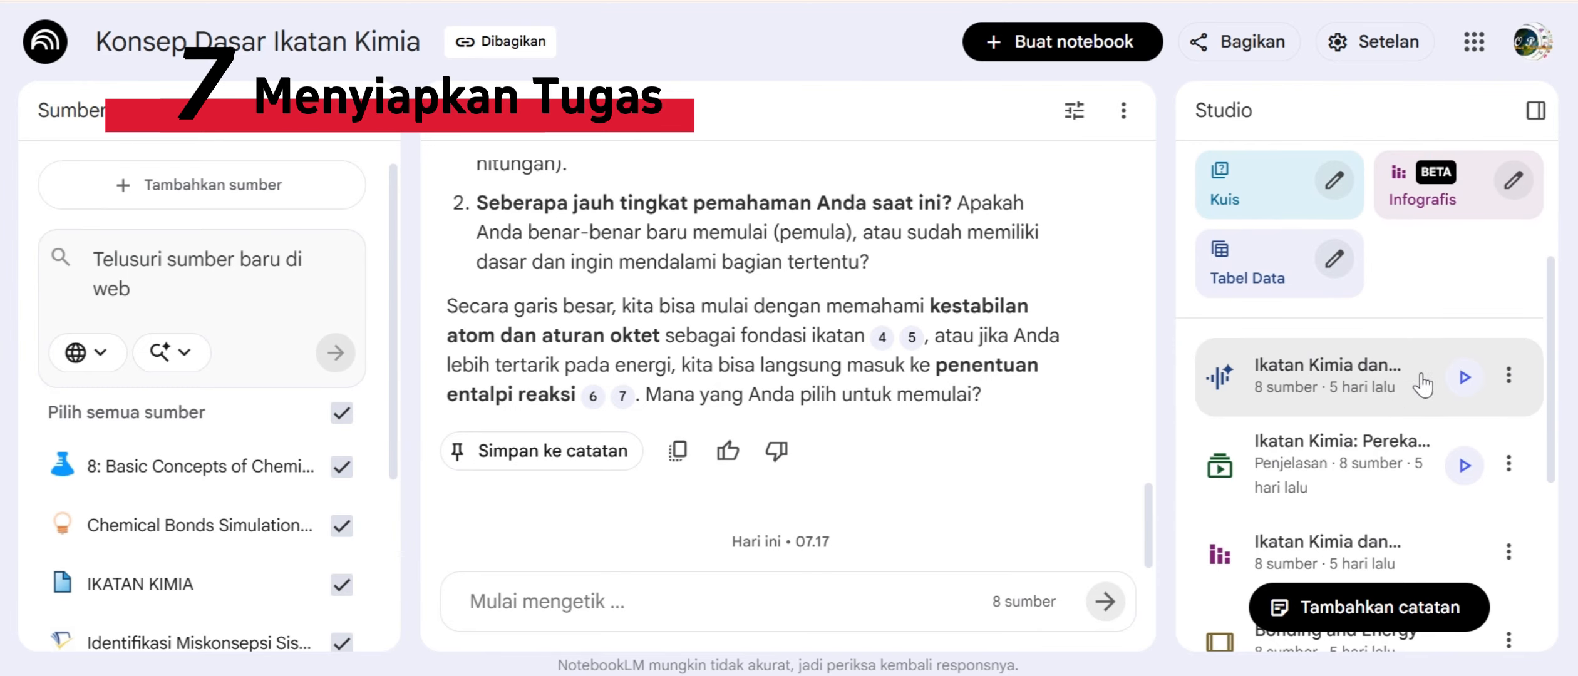
scroll(1380, 479, down, 2)
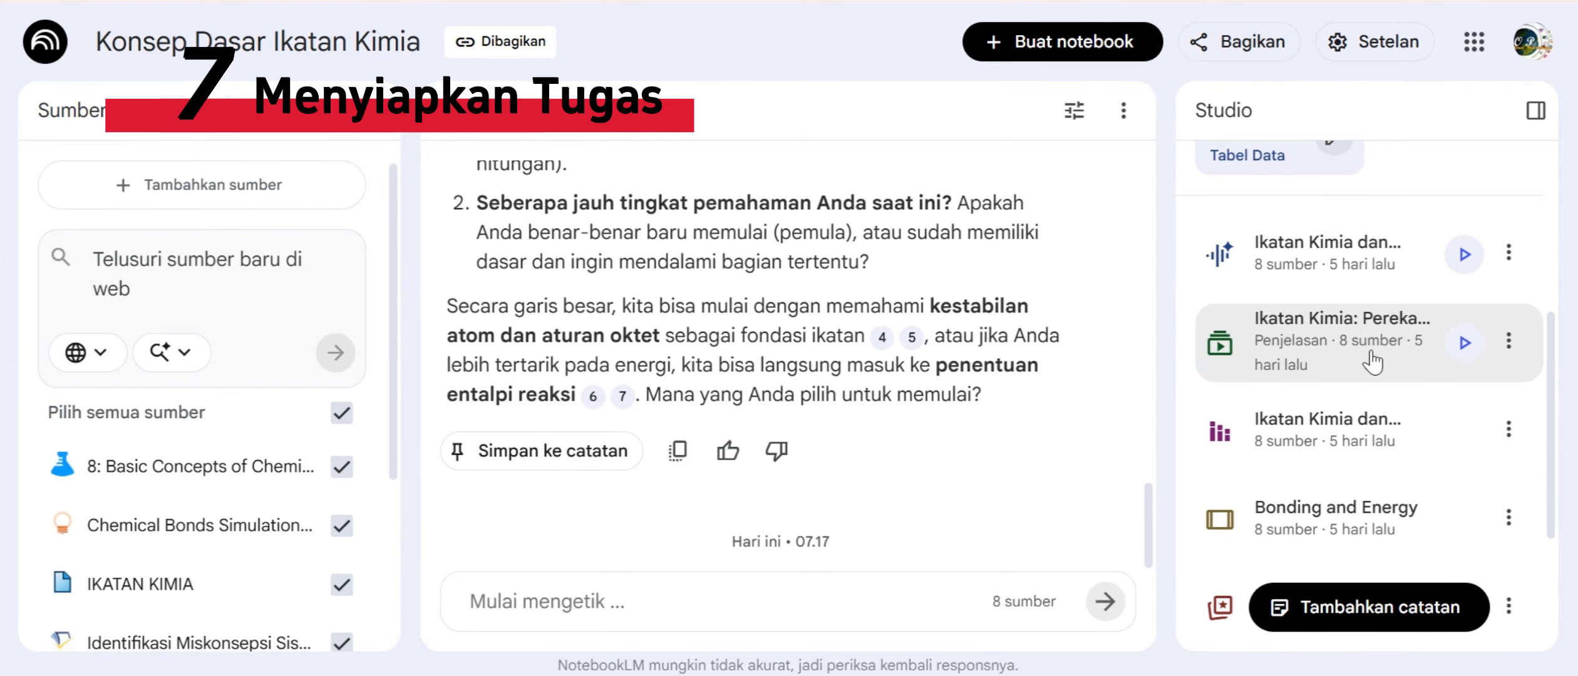
scroll(1356, 341, down, 2)
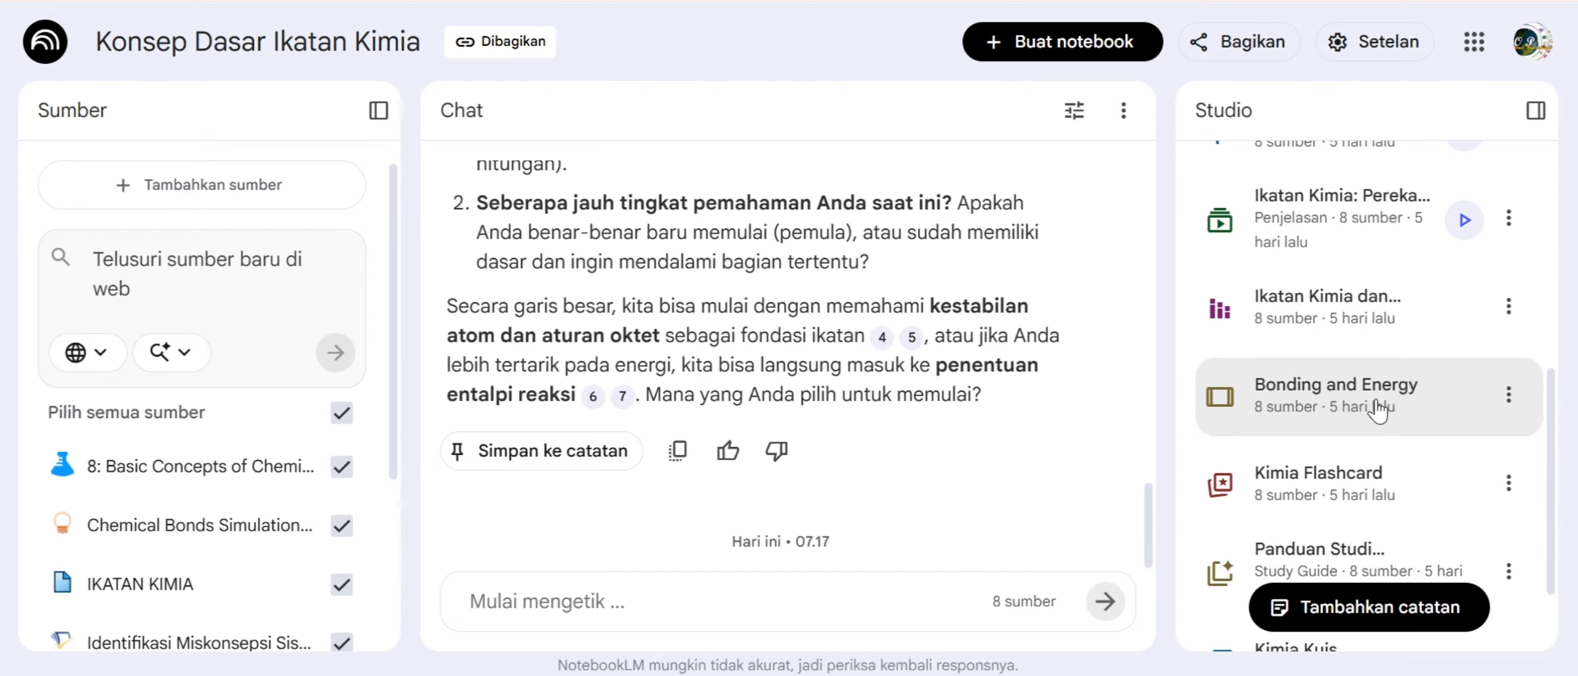
scroll(1399, 418, down, 2)
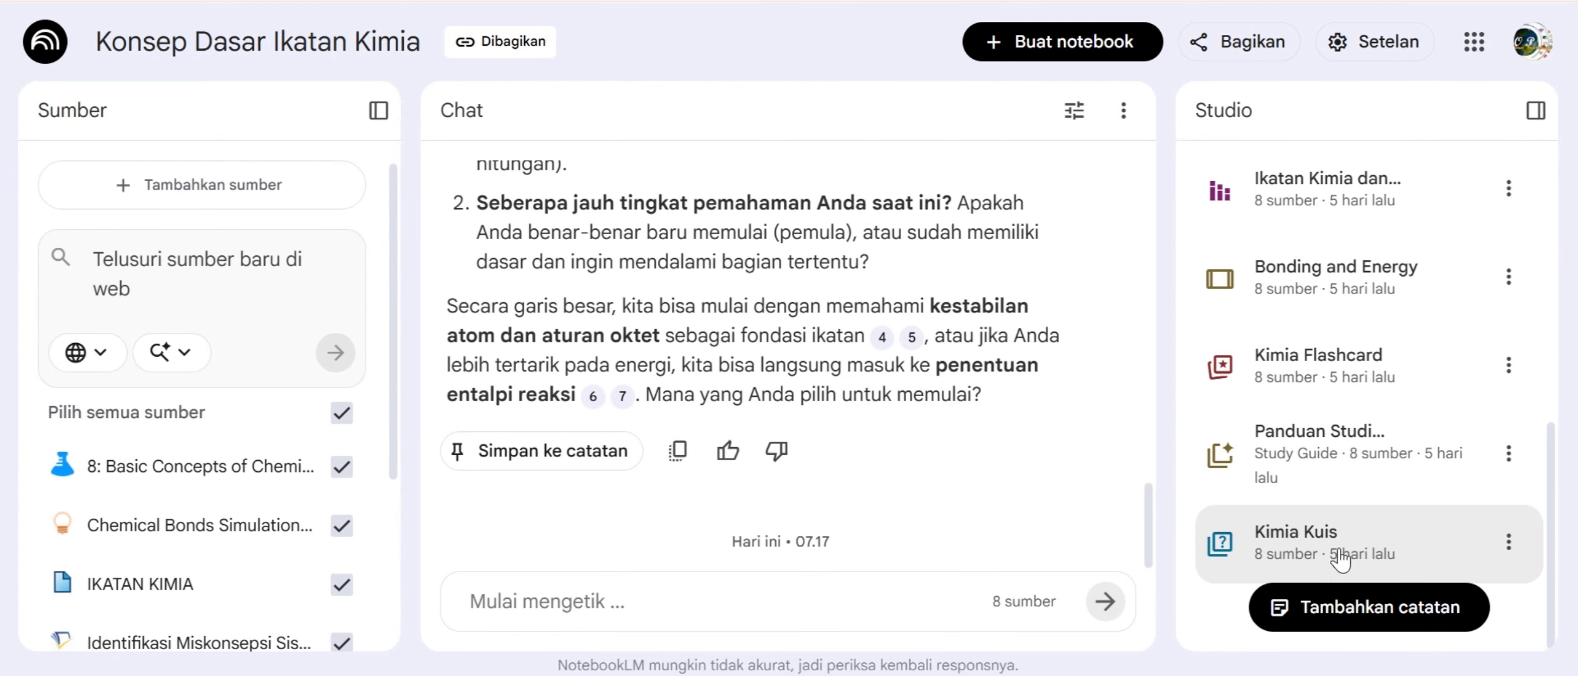
scroll(1374, 423, up, 8)
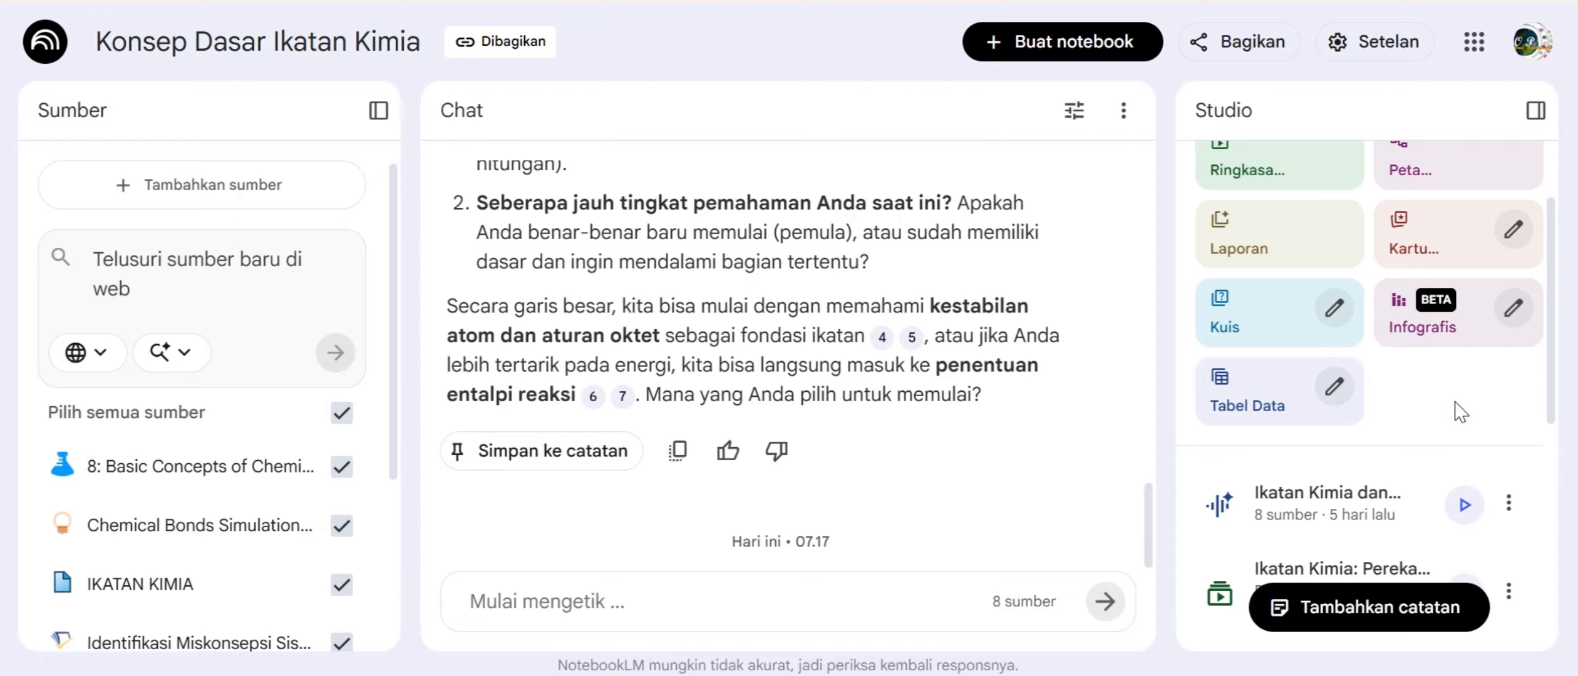
- Open the Tabel Data customization and copy the student assignment table prompt under "Promt Tabel Pada Notebook LM" from the Word document
click(1336, 386)
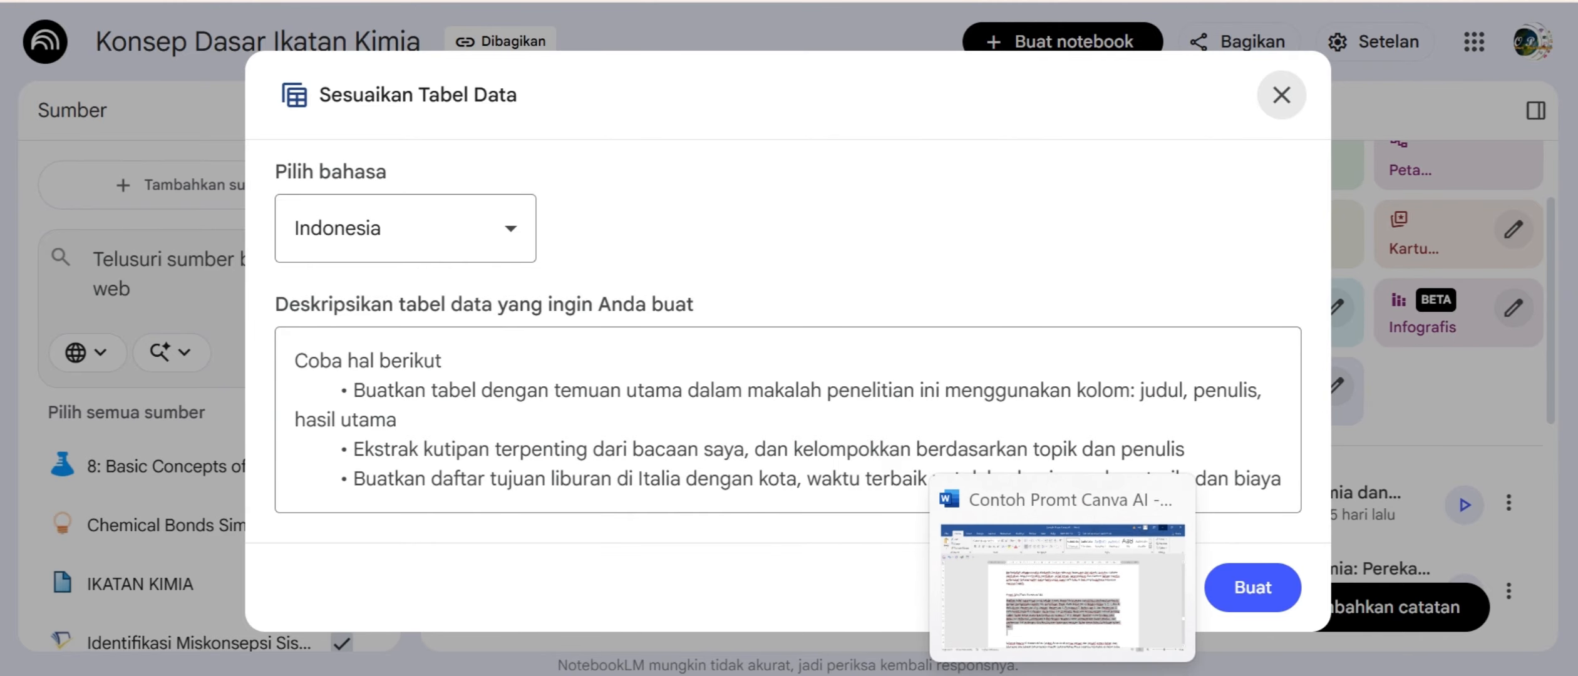
click(1063, 675)
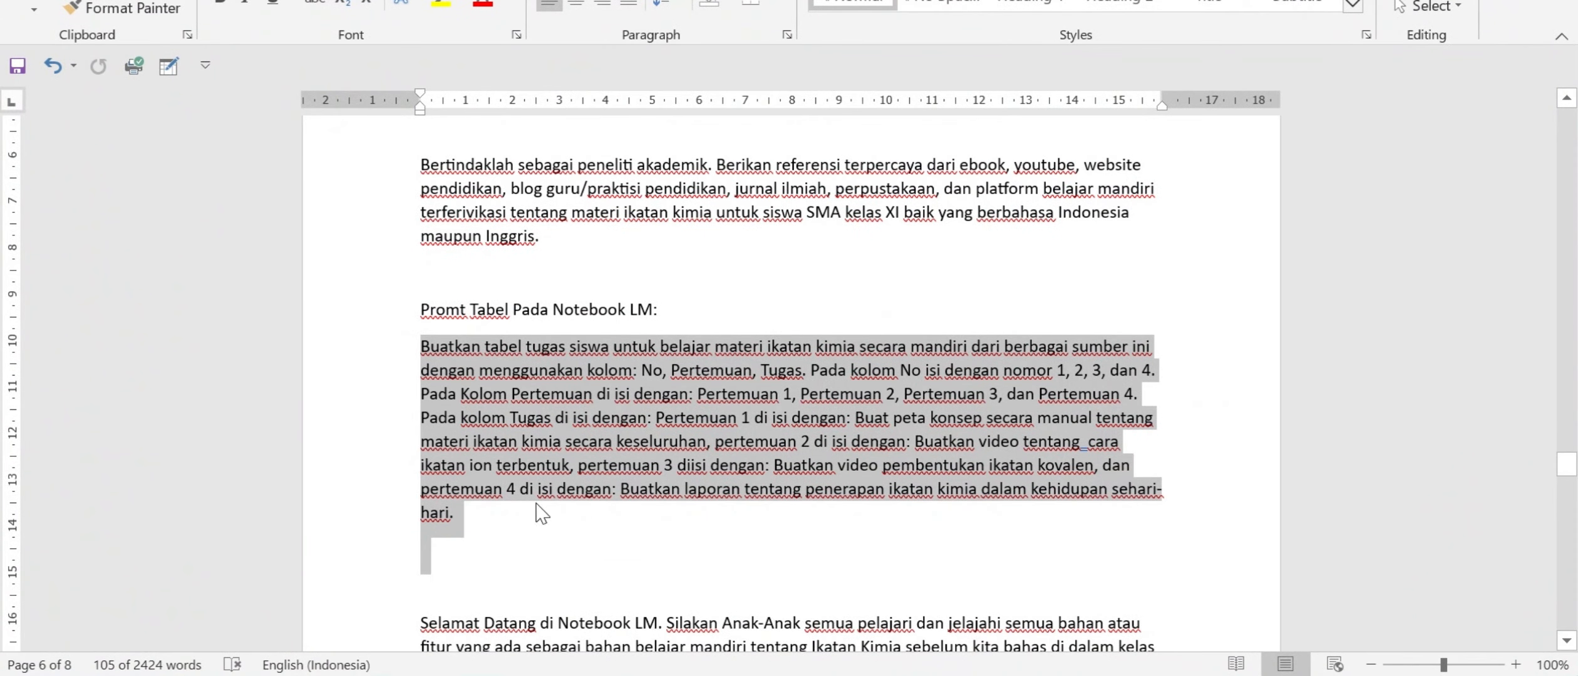
click(520, 538)
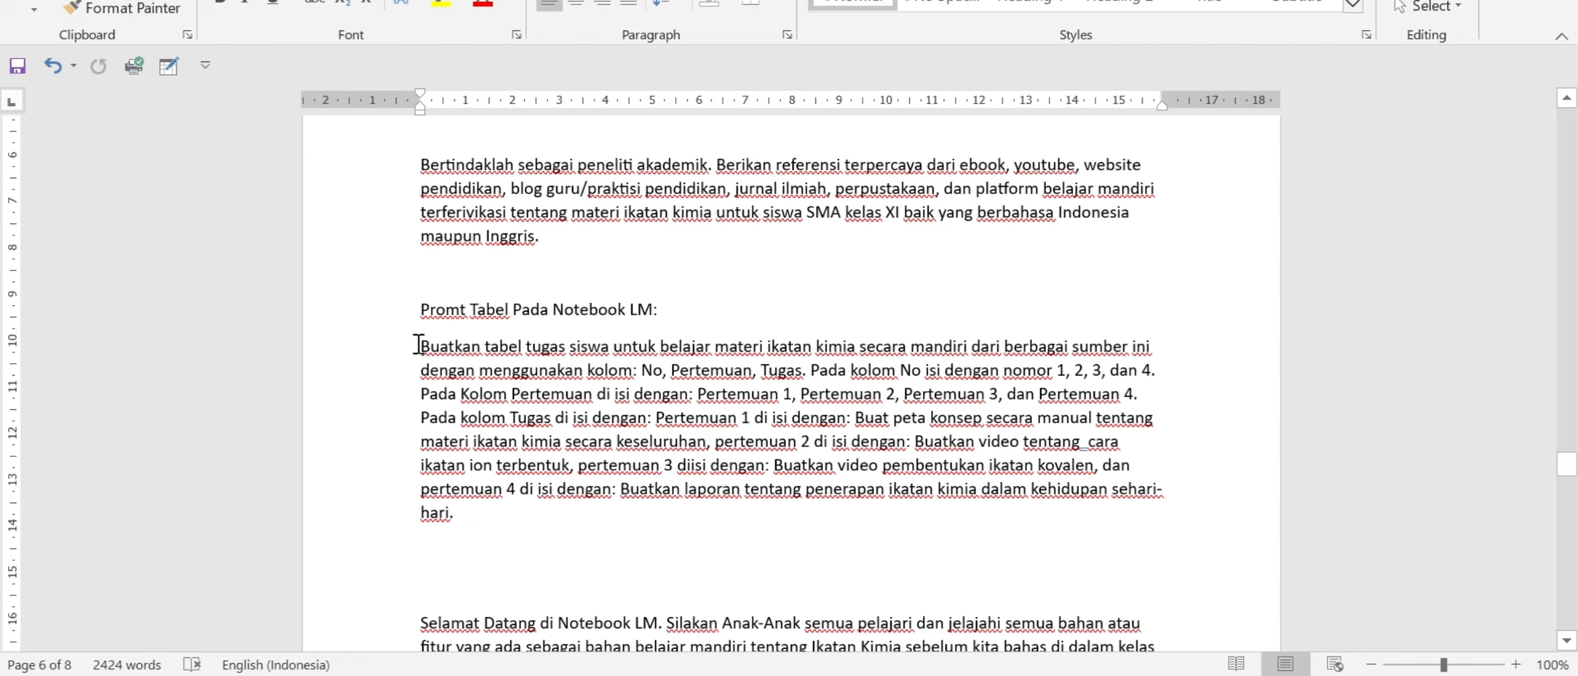
drag(419, 344, 485, 512)
key(ctrl+c)
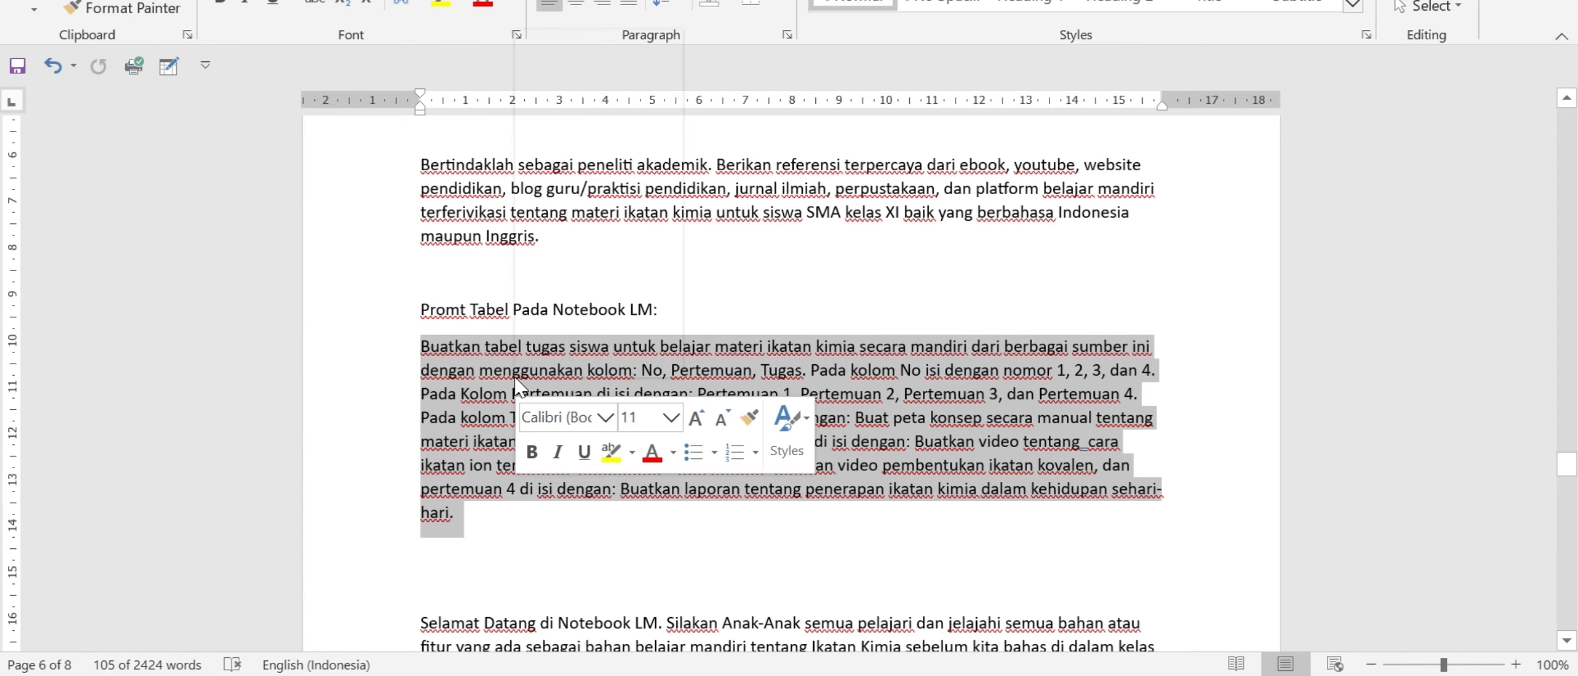
right_click(514, 375)
click(564, 74)
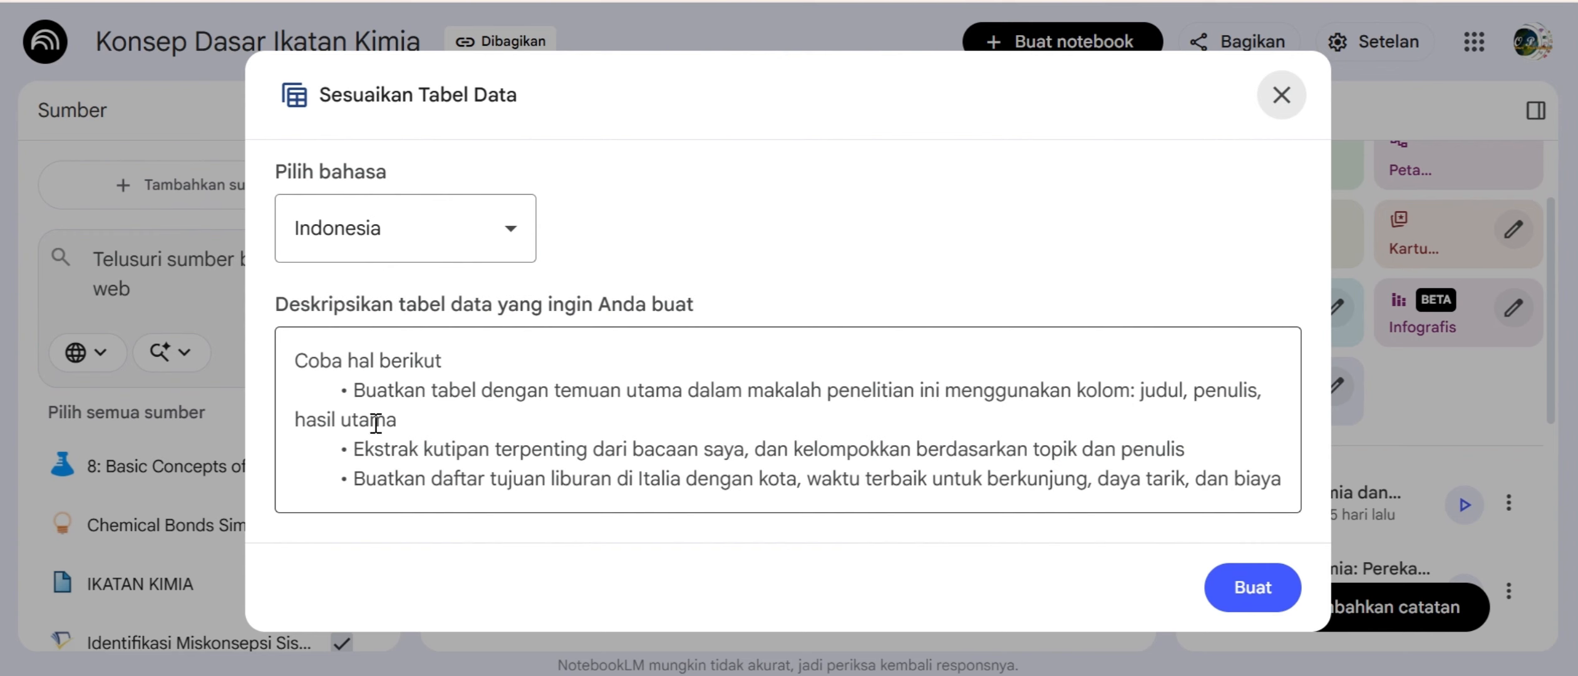
- Paste the copied assignment prompt as the data table description, check it, and generate the table in Indonesian
click(284, 366)
right_click(304, 368)
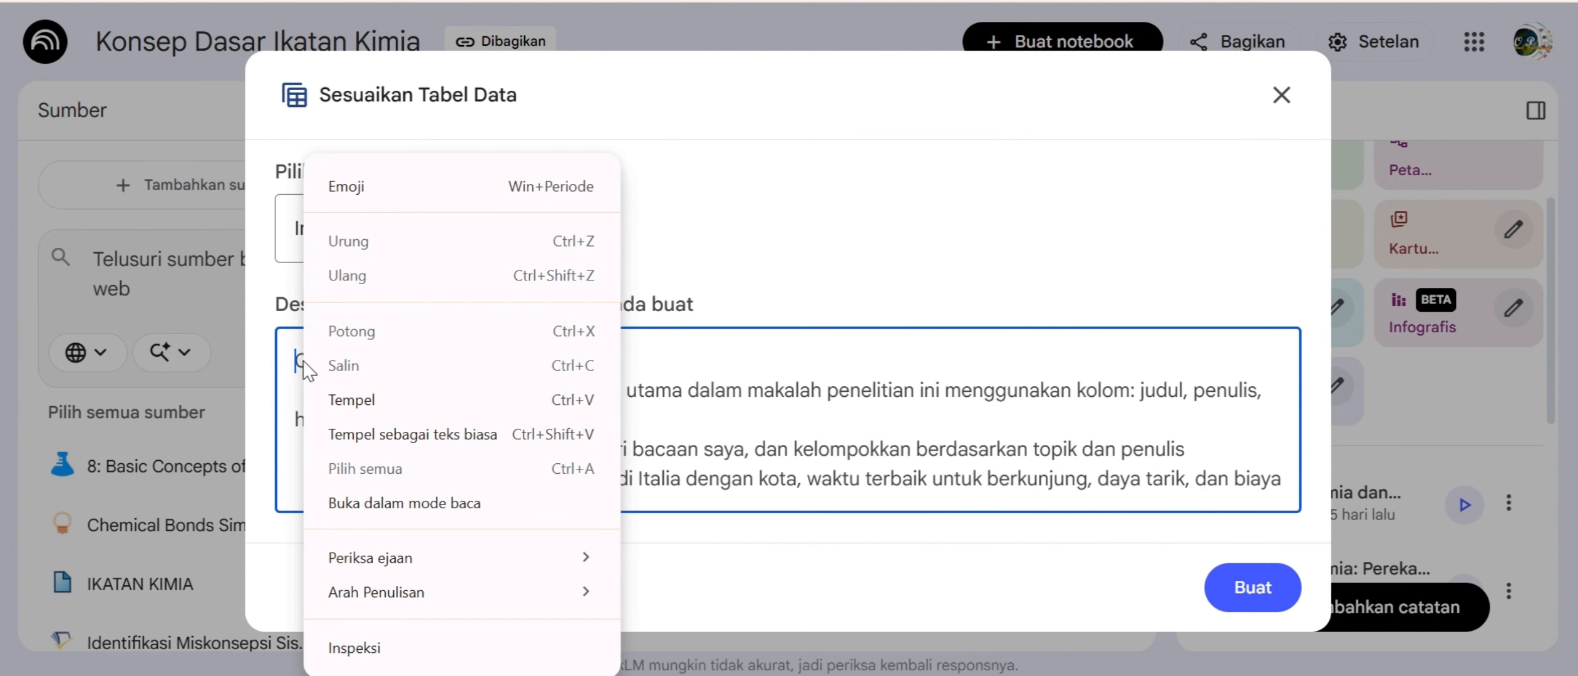
click(338, 400)
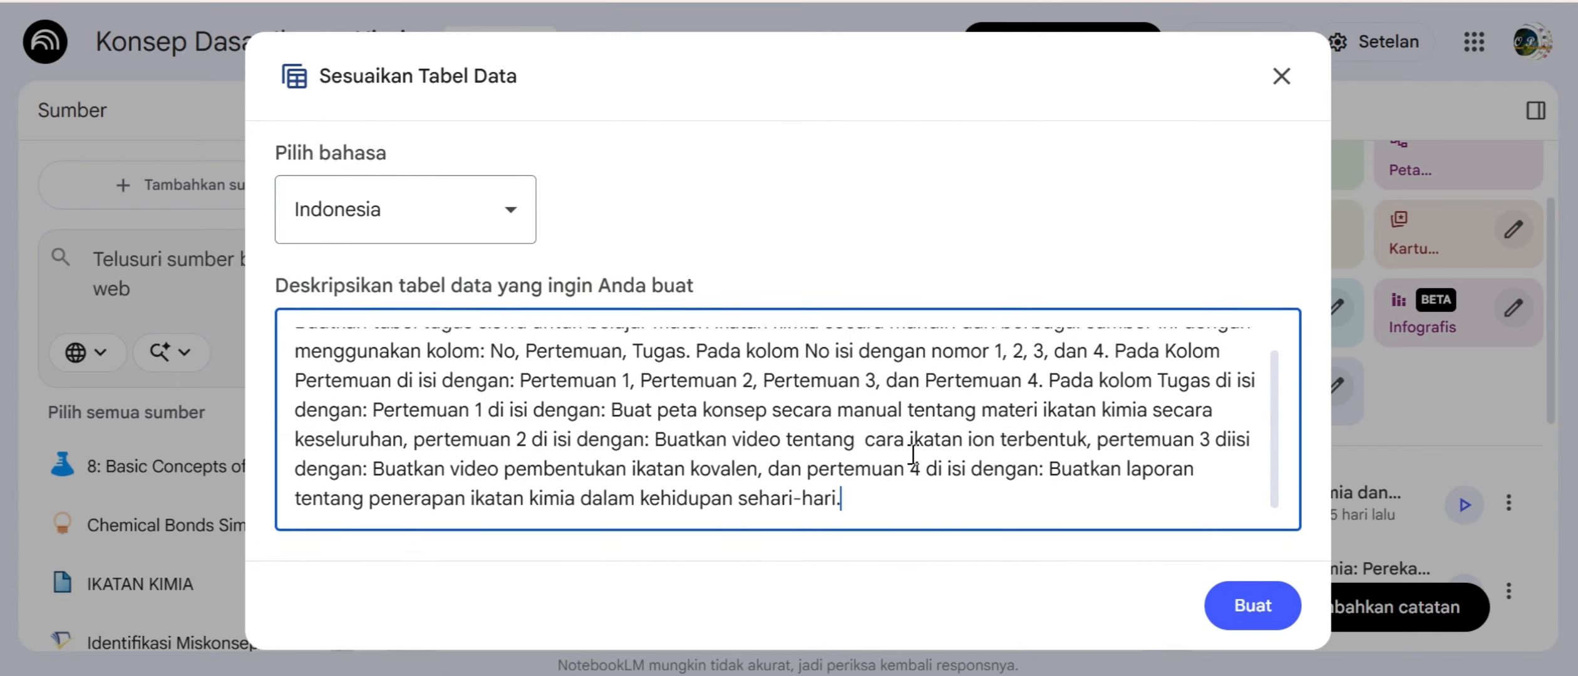
scroll(913, 454, up, 1)
scroll(642, 390, down, 1)
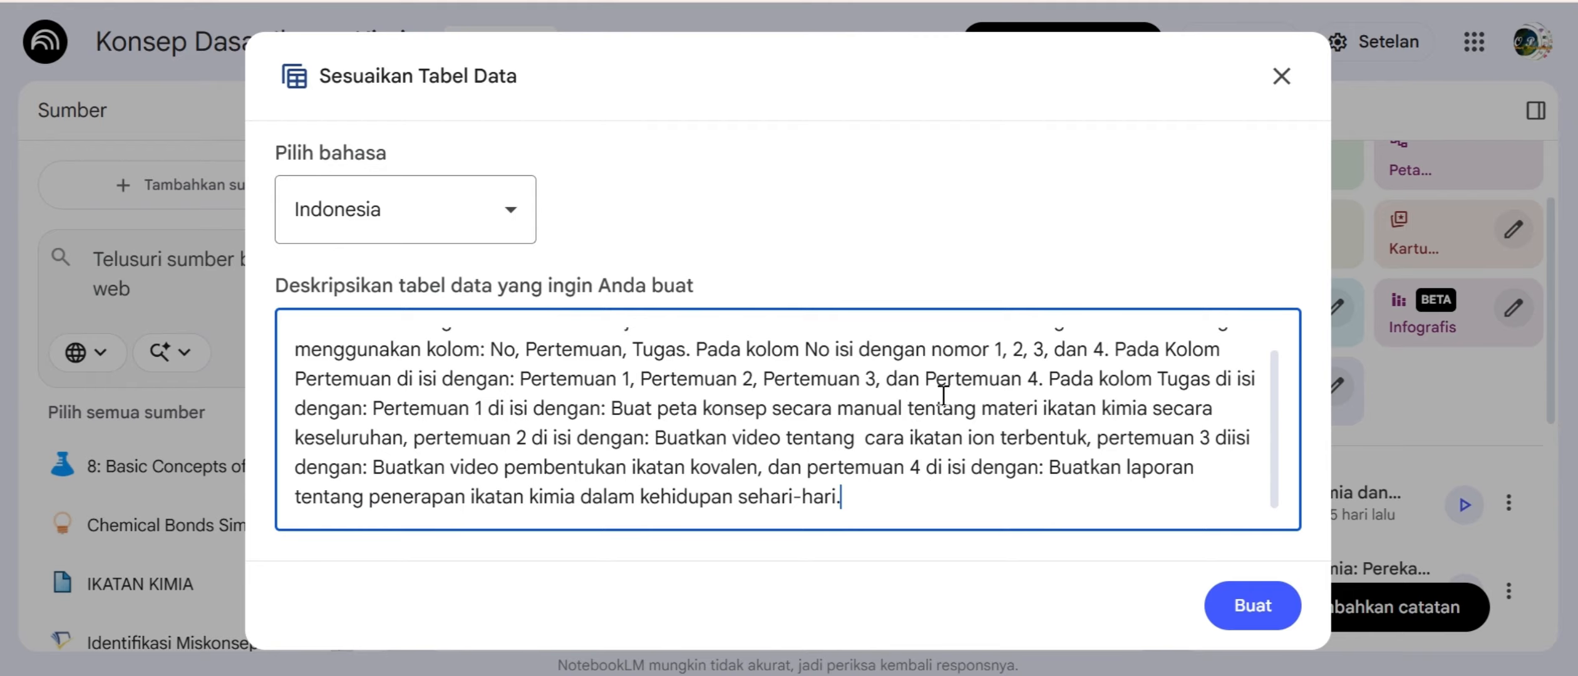
click(1249, 610)
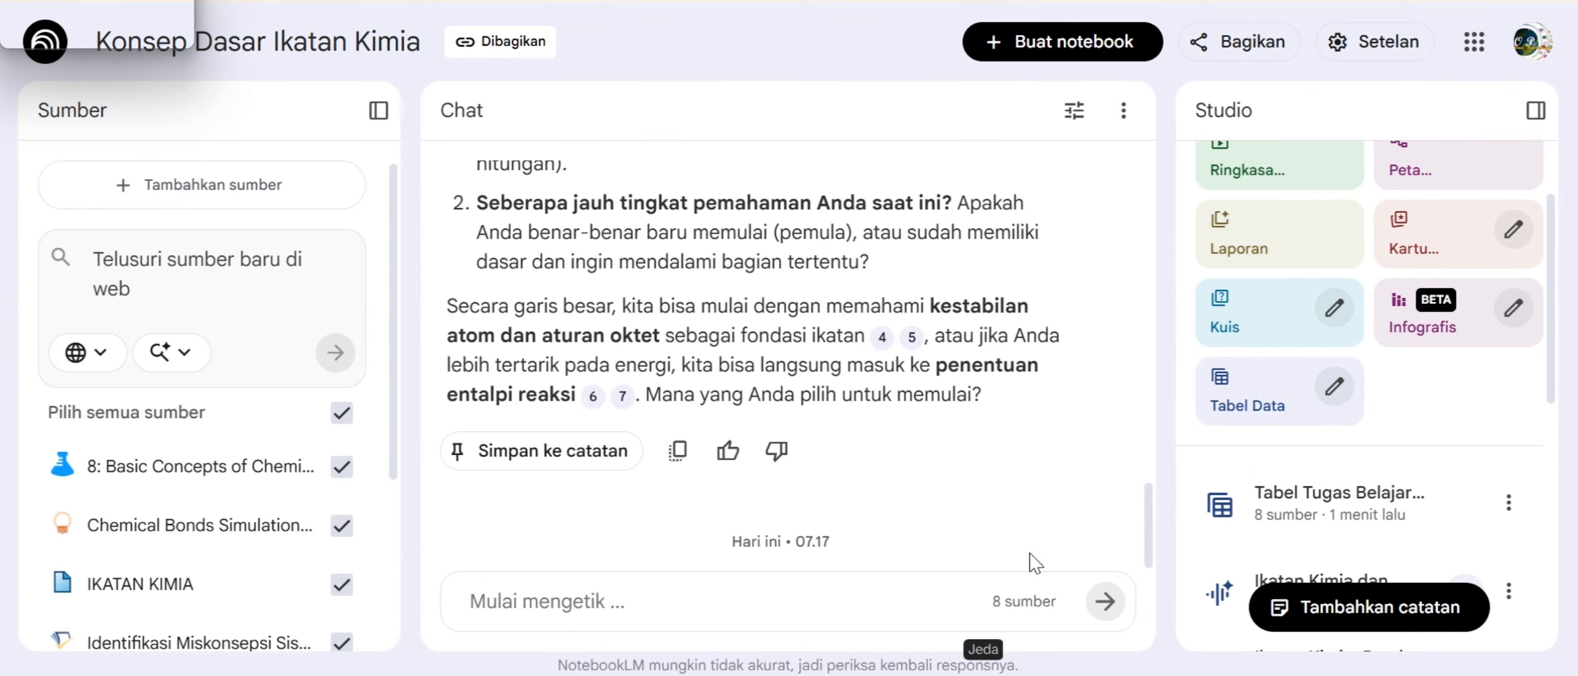
- Open the generated Tabel Tugas Belajar Mandiri Materi Ikatan Kimia and view it enlarged
click(1345, 501)
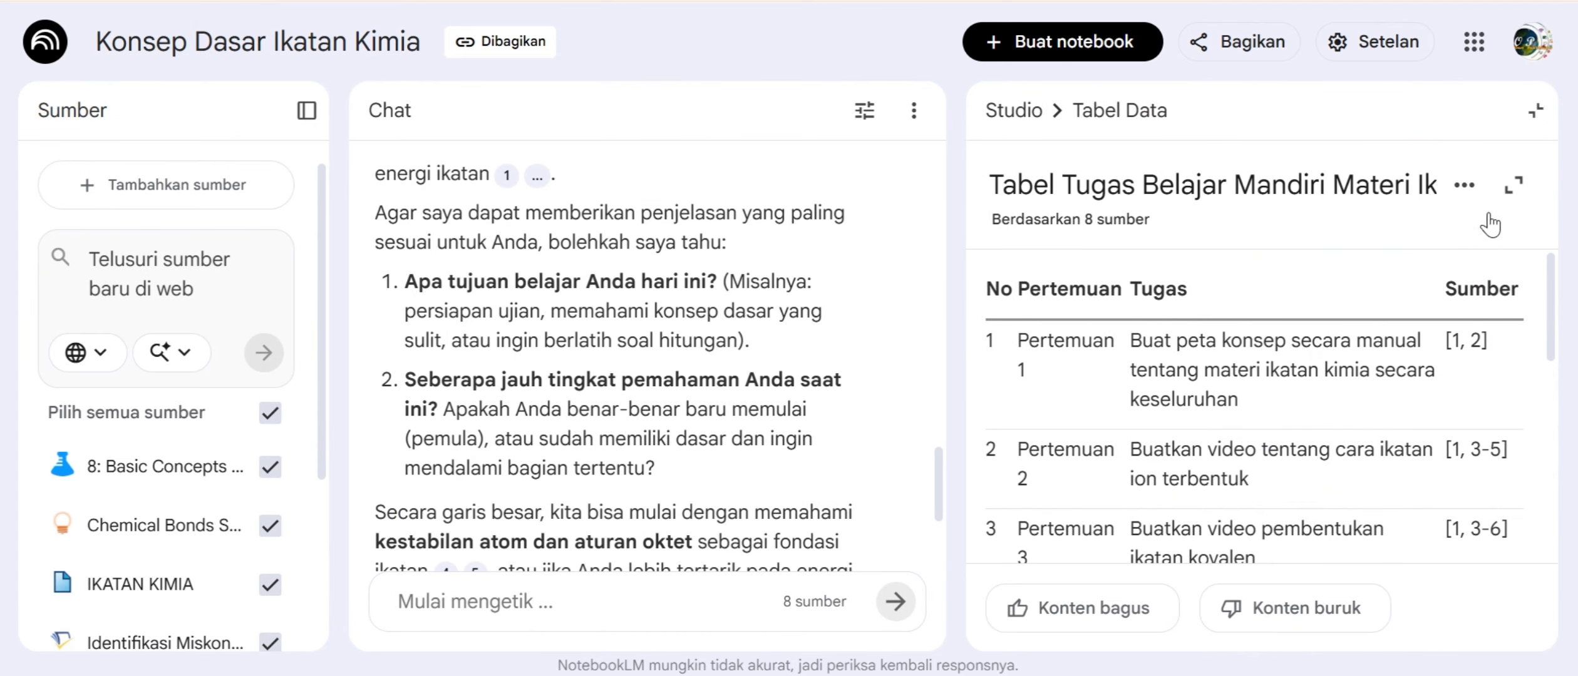
click(1514, 185)
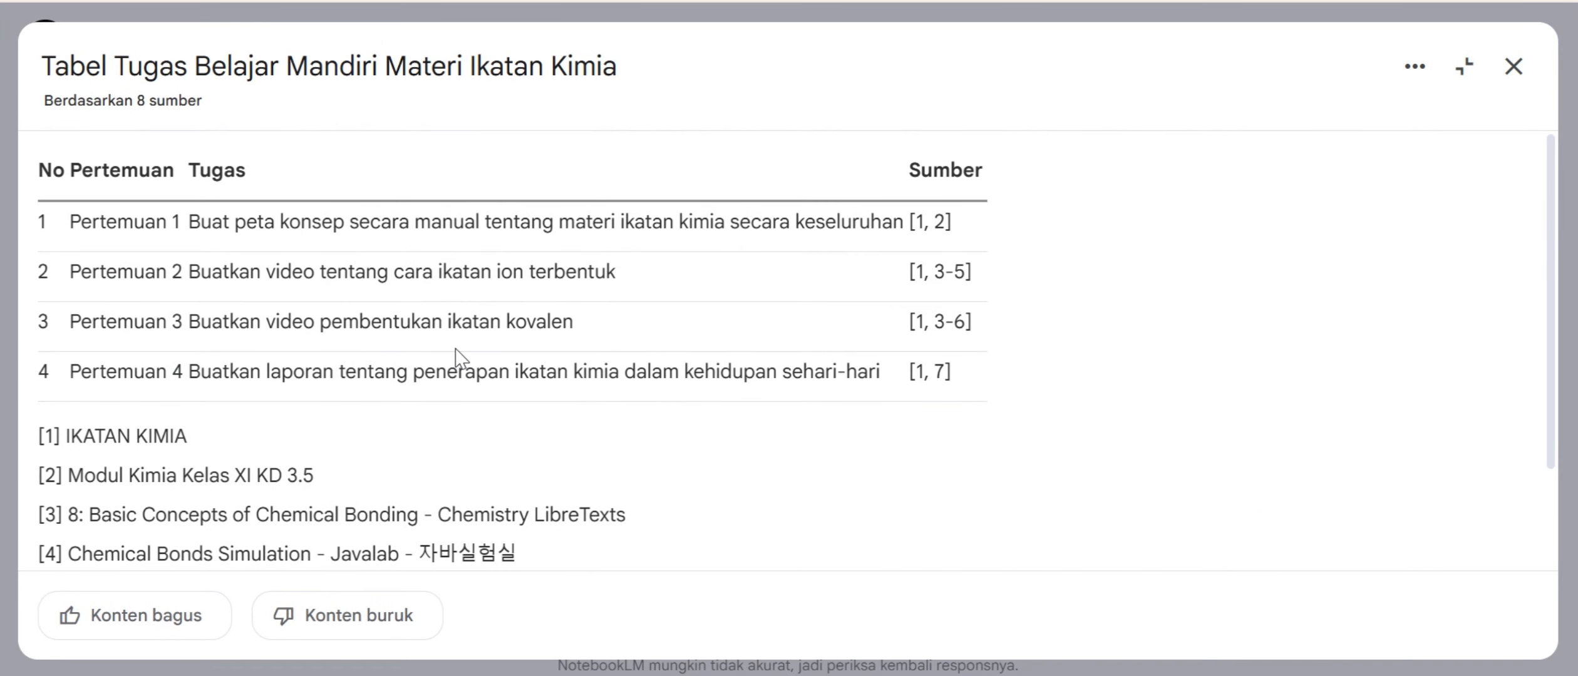